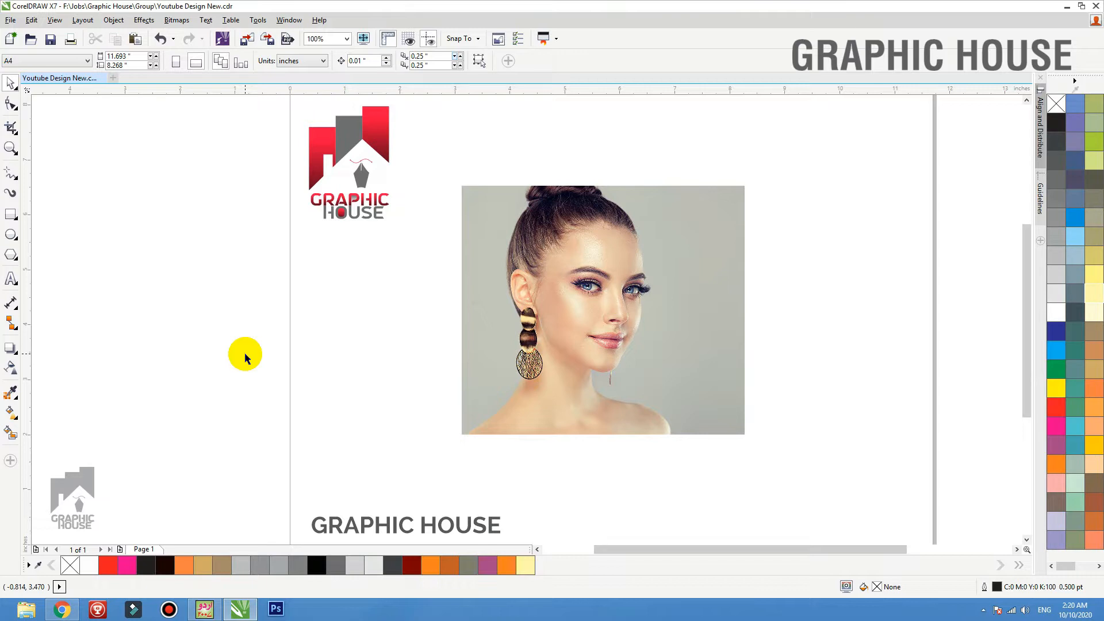
- Draw a square of about 0.5 inches at the portrait photo's upper-left corner and place a copy directly beside it
click(625, 250)
key(shift+F2)
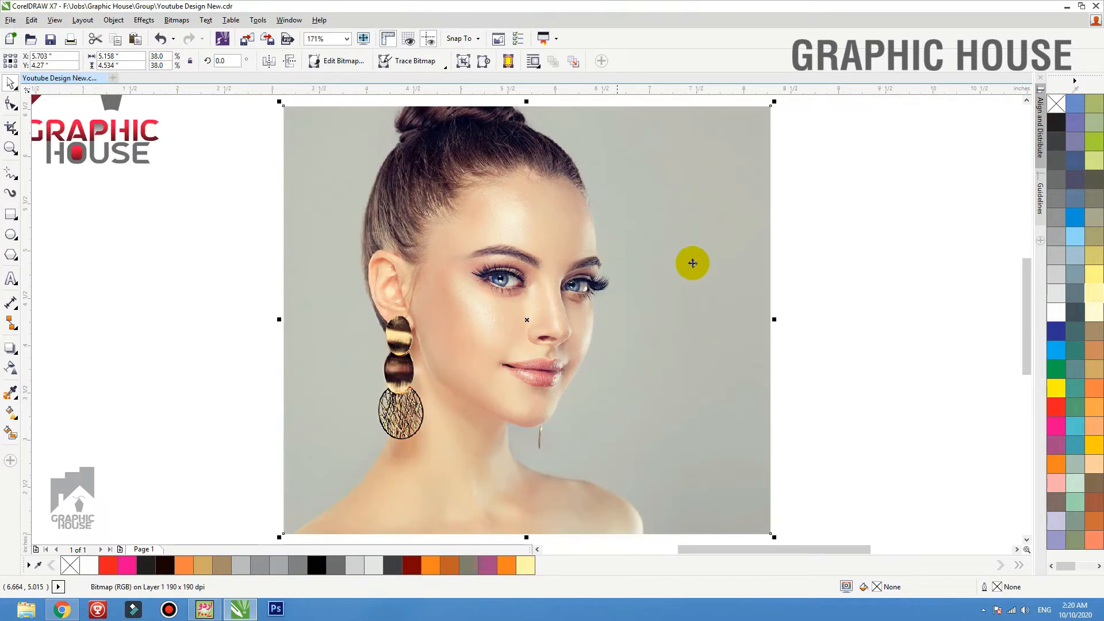
click(809, 236)
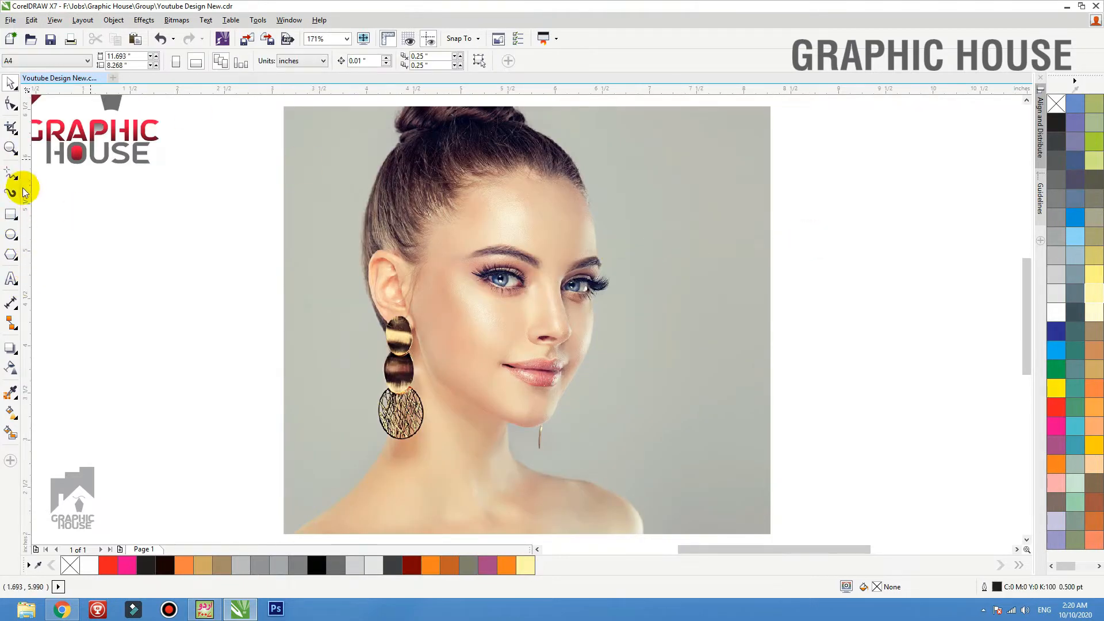
click(11, 217)
drag(283, 106, 335, 130)
key(space)
key(ctrl+z)
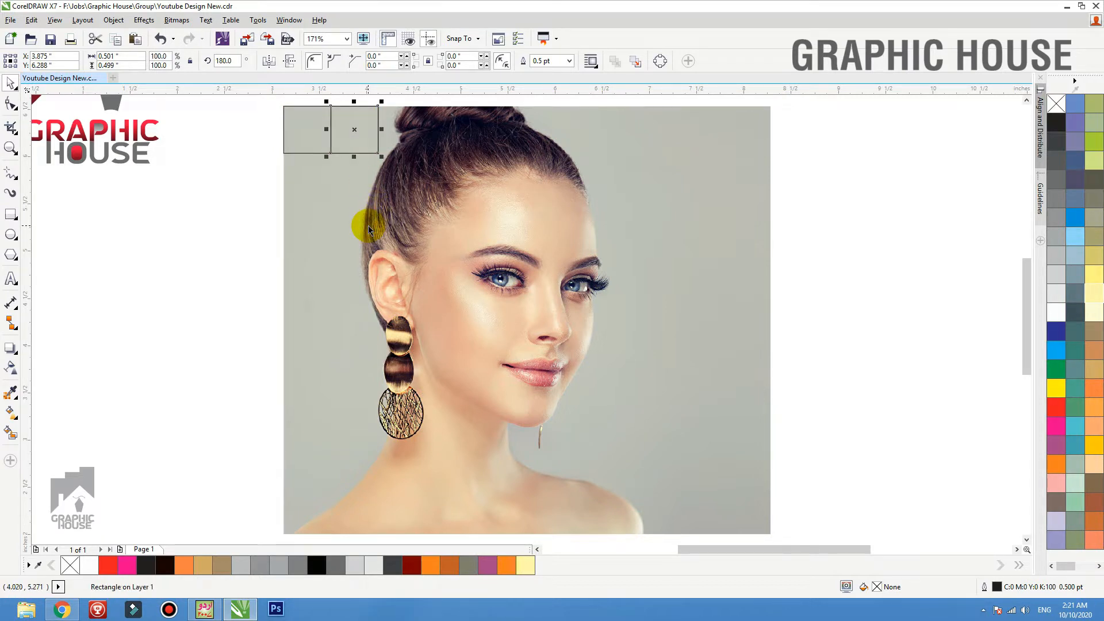
- Repeat the square's duplication along the photo's upper edge and stretch the finished row to the photo's full width
key(ctrl+r)
key(ctrl+r)
key(ctrl+r)
key(ctrl+r)
key(ctrl+r)
key(ctrl+r)
key(ctrl+r)
key(ctrl+r)
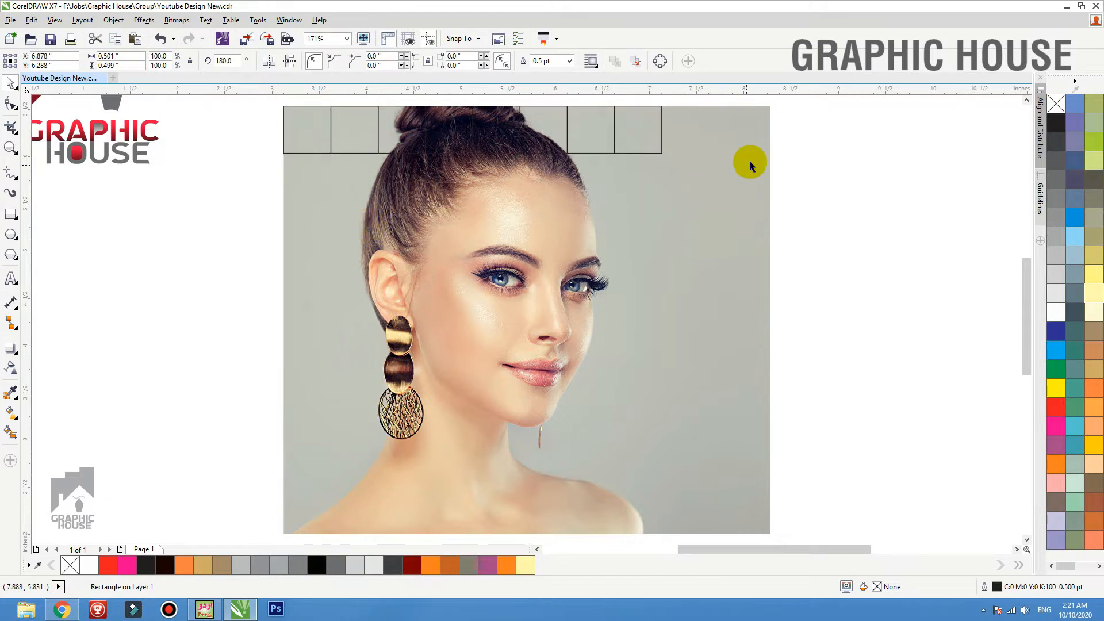
drag(845, 190, 300, 97)
drag(760, 156, 774, 157)
- Copy the row of squares directly below itself and repeat the duplication until the grid covers the whole photo
drag(525, 129, 526, 249)
key(ctrl+r)
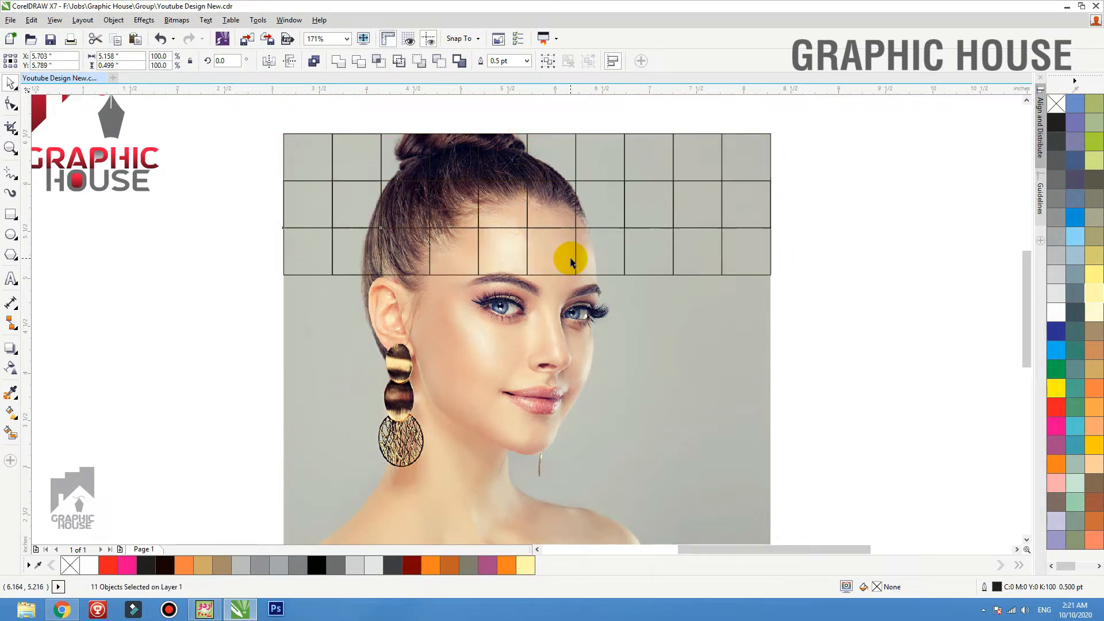
key(ctrl+r)
key(ctrl+r)
key(ctrl+r)
key(ctrl+r)
scroll(572, 253, down, 2)
key(ctrl+r)
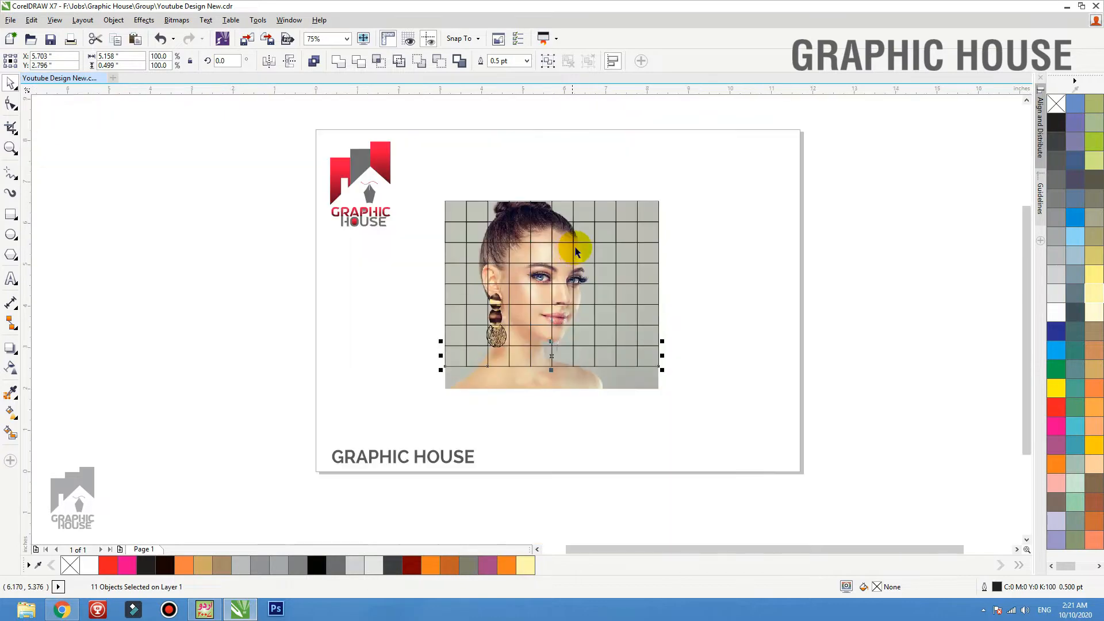
key(ctrl+r)
key(ctrl+r)
click(678, 293)
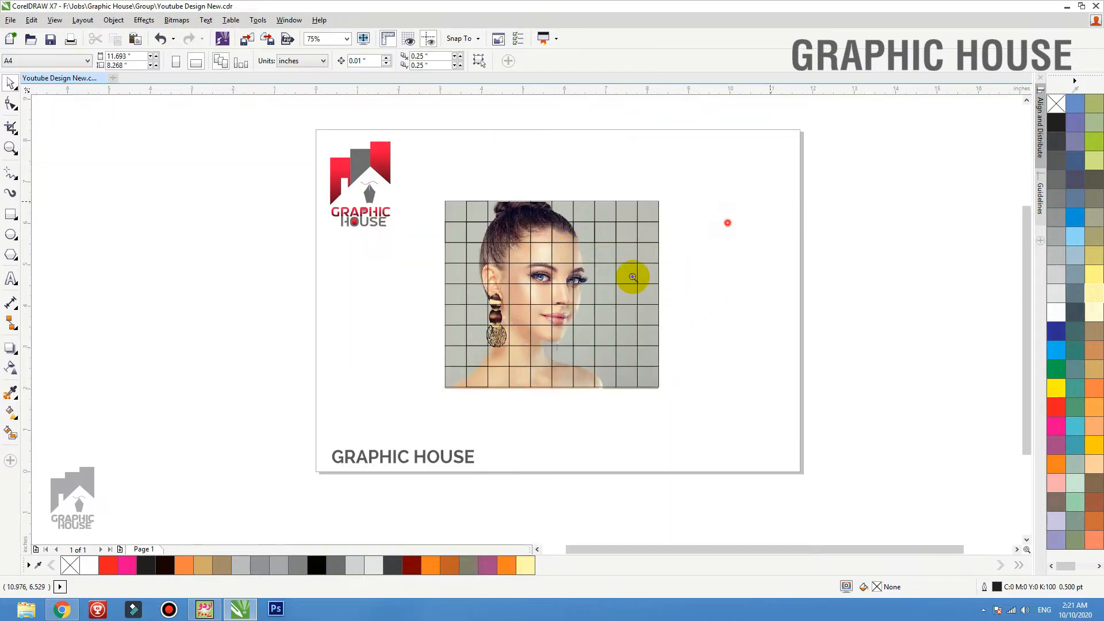
scroll(633, 270, up, 2)
drag(637, 474, 362, 475)
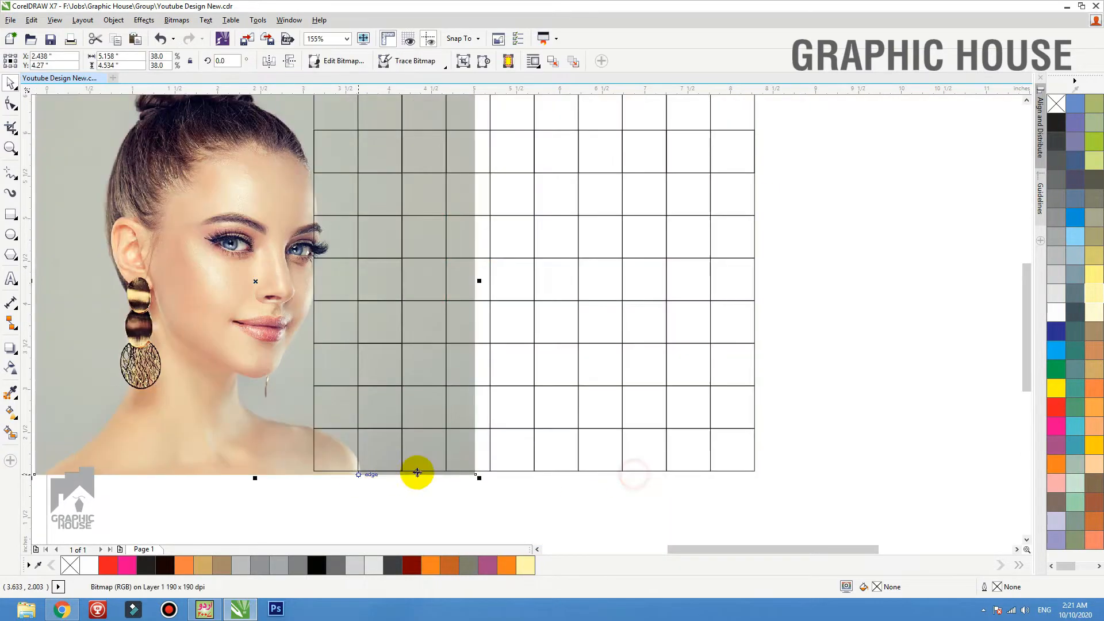
key(ctrl+z)
scroll(625, 382, down, 2)
- Move the photo out from under the grid and combine all the grid squares into a single object
click(737, 287)
drag(689, 280, 919, 268)
drag(715, 209, 449, 465)
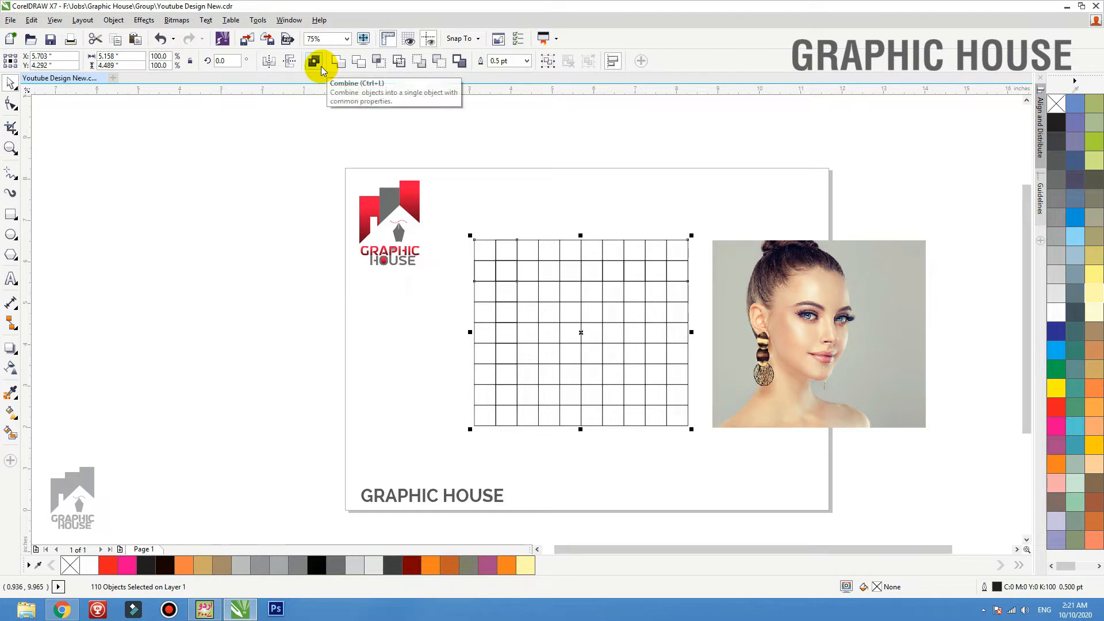
click(322, 67)
- Align the photo and the combined grid by their horizontal and vertical centers so they overlap again
click(773, 281)
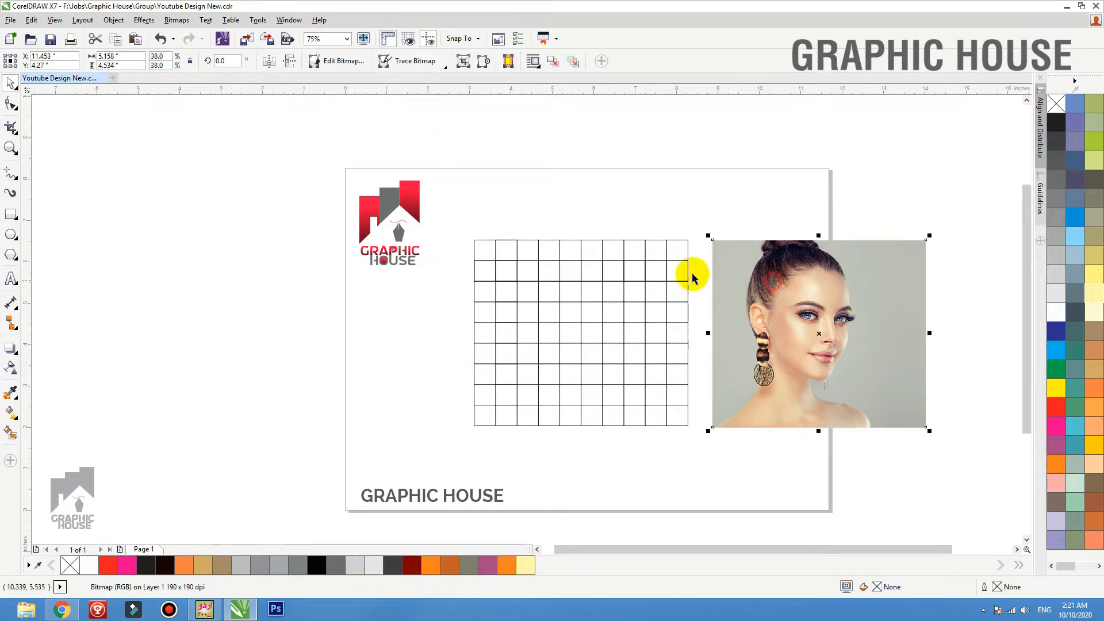
shift+click(581, 242)
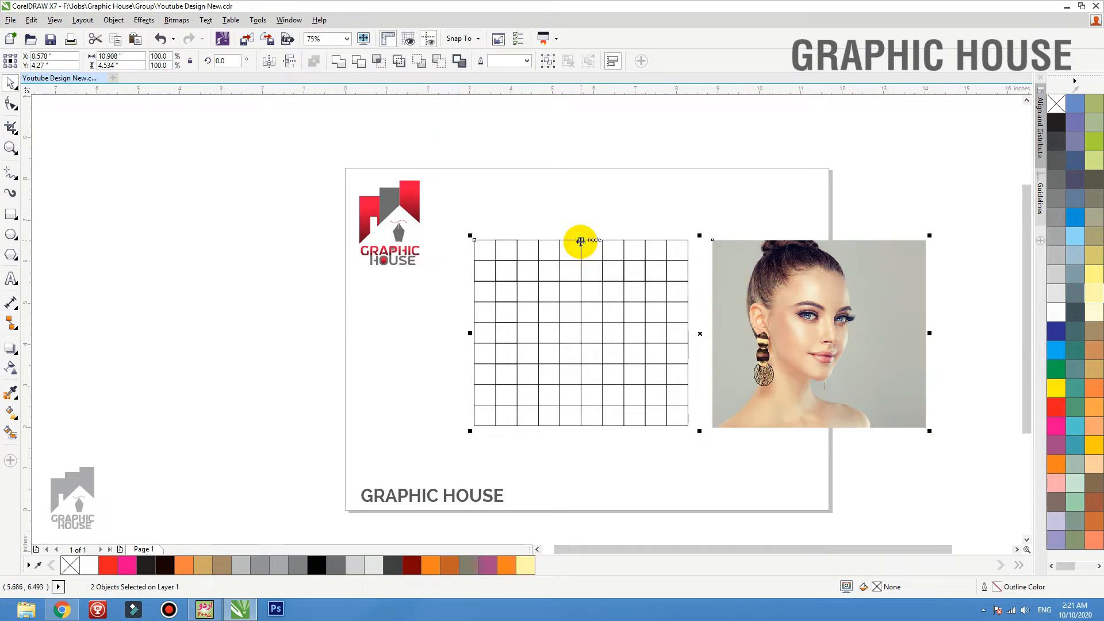
key(c)
key(e)
scroll(590, 229, up, 1)
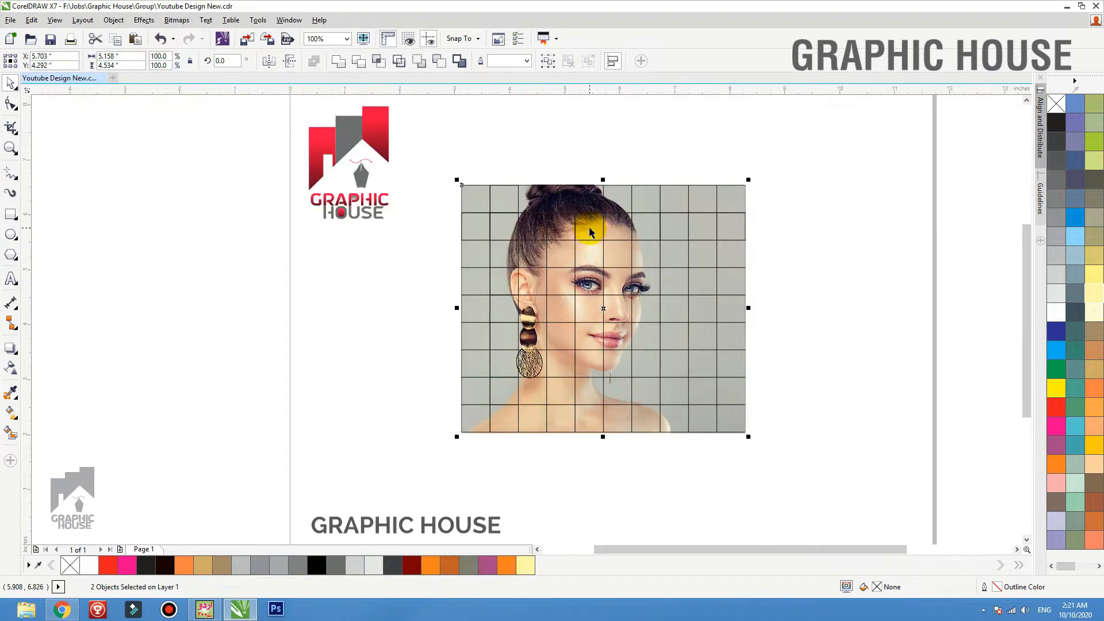
click(429, 217)
- Set the outline width of the combined grid to 3.0 pt
key(F2)
mouse_move(417, 143)
mouse_down()
mouse_move(802, 421)
mouse_move(854, 481)
mouse_up()
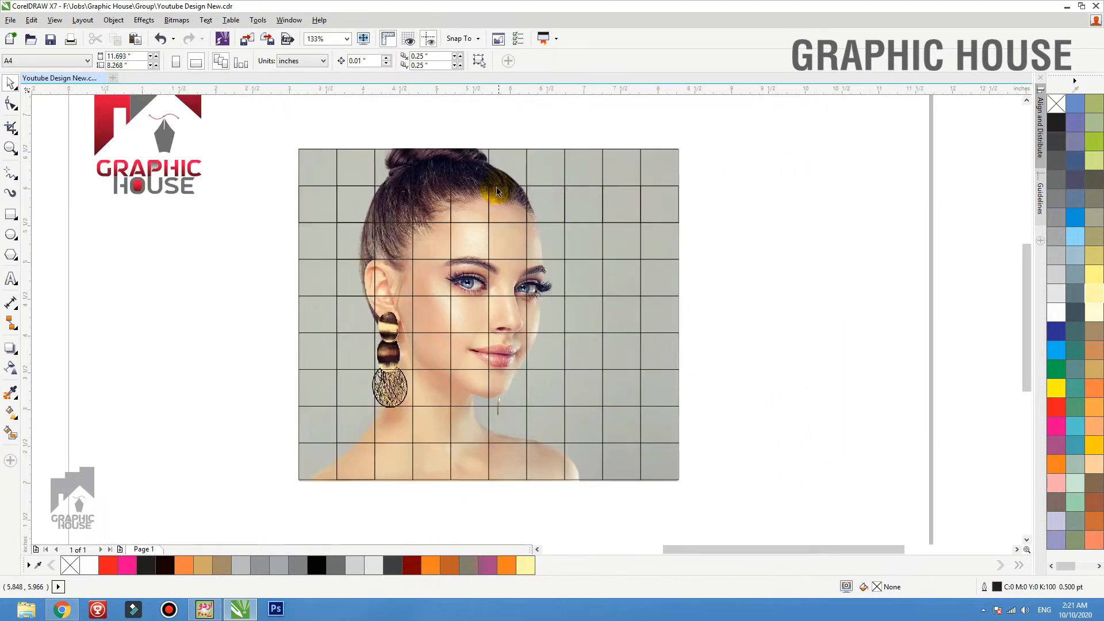
drag(489, 188, 496, 173)
key(ctrl+z)
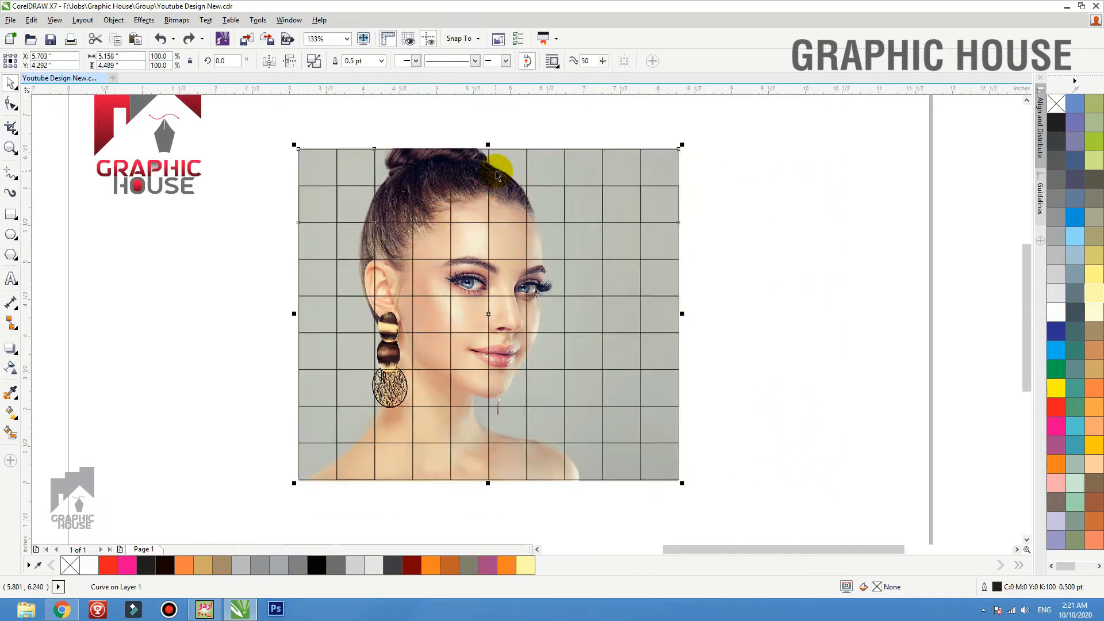
key(F12)
click(478, 229)
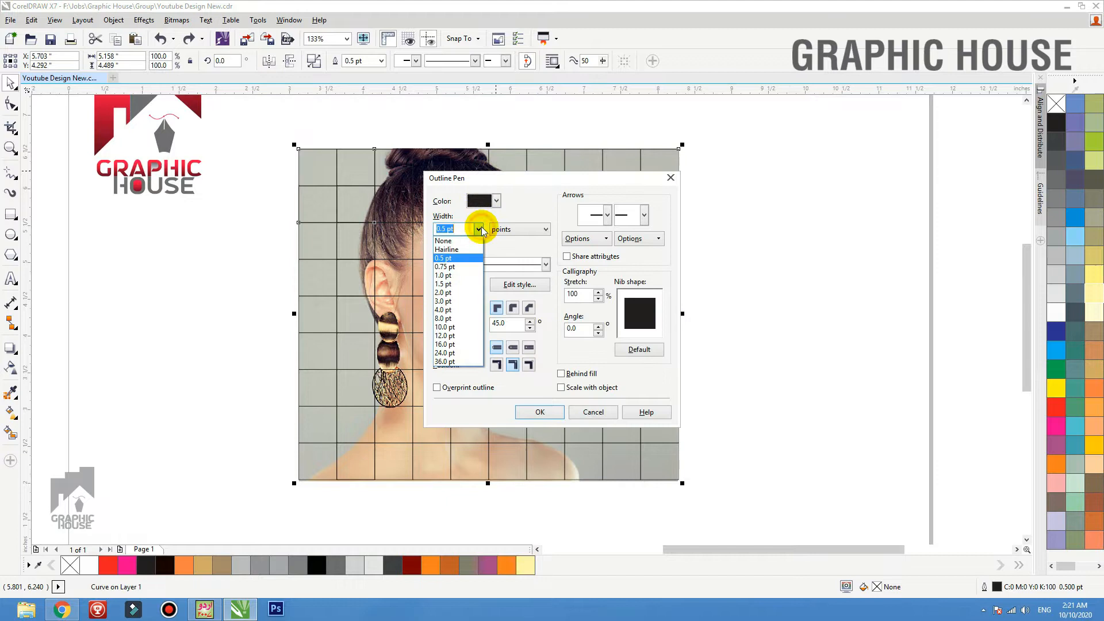
click(443, 301)
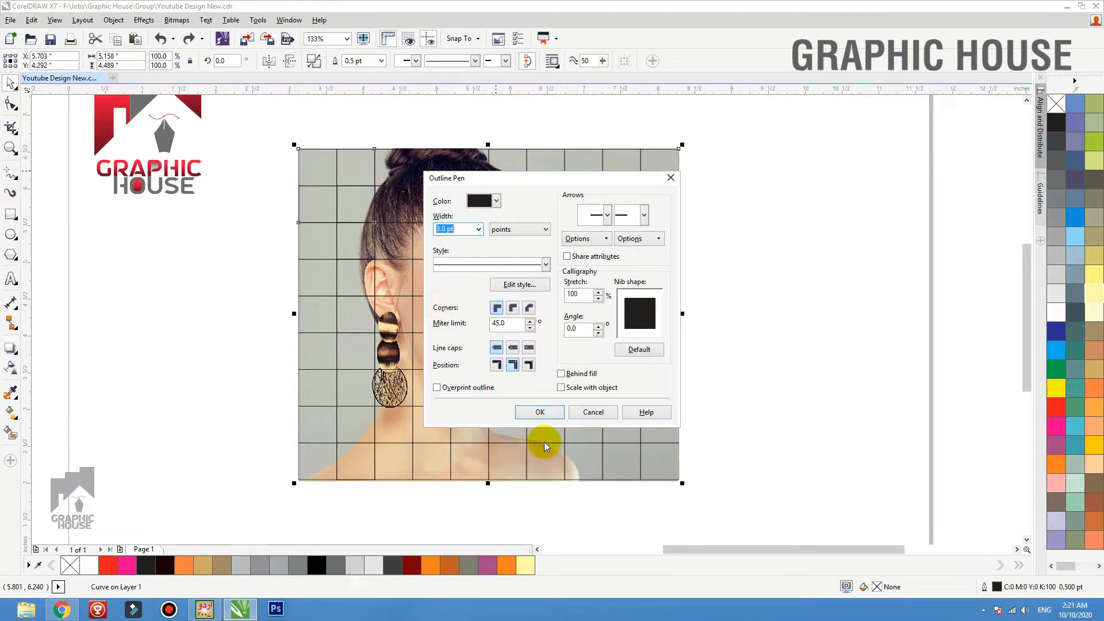
click(540, 413)
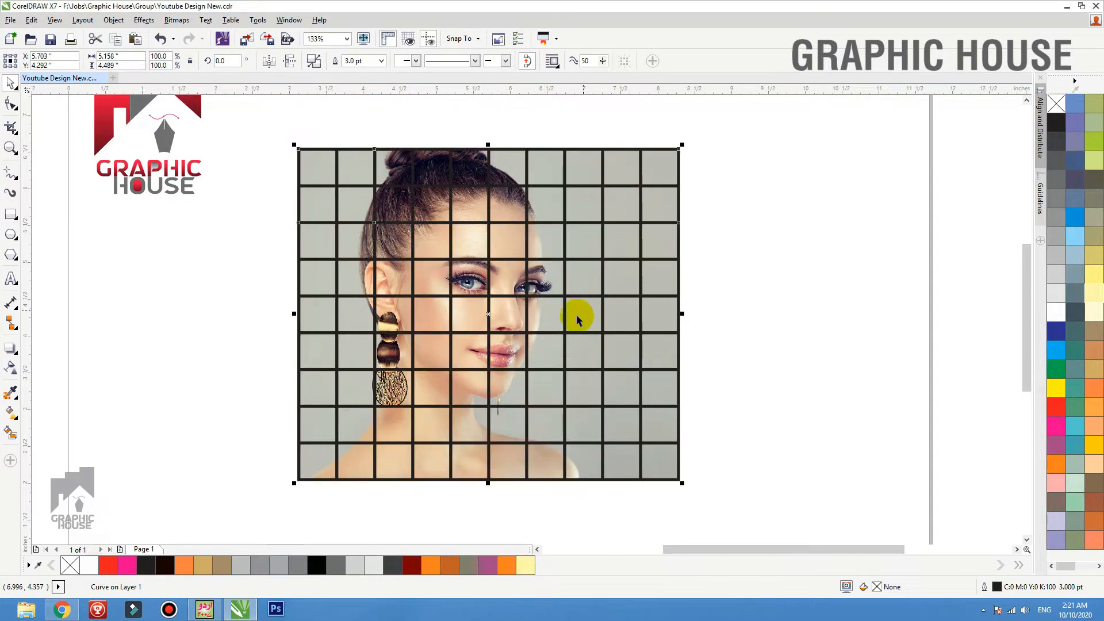
- PowerClip the portrait photo inside the combined grid, then test-move the clipped grid and undo the move
click(472, 166)
right_click(467, 147)
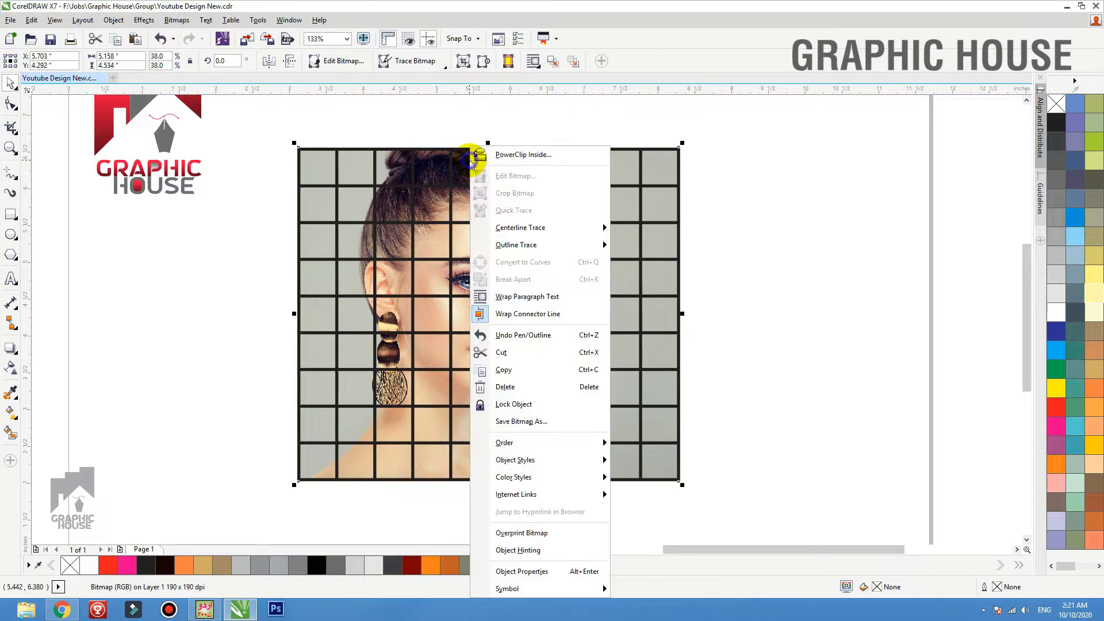
click(492, 151)
click(471, 149)
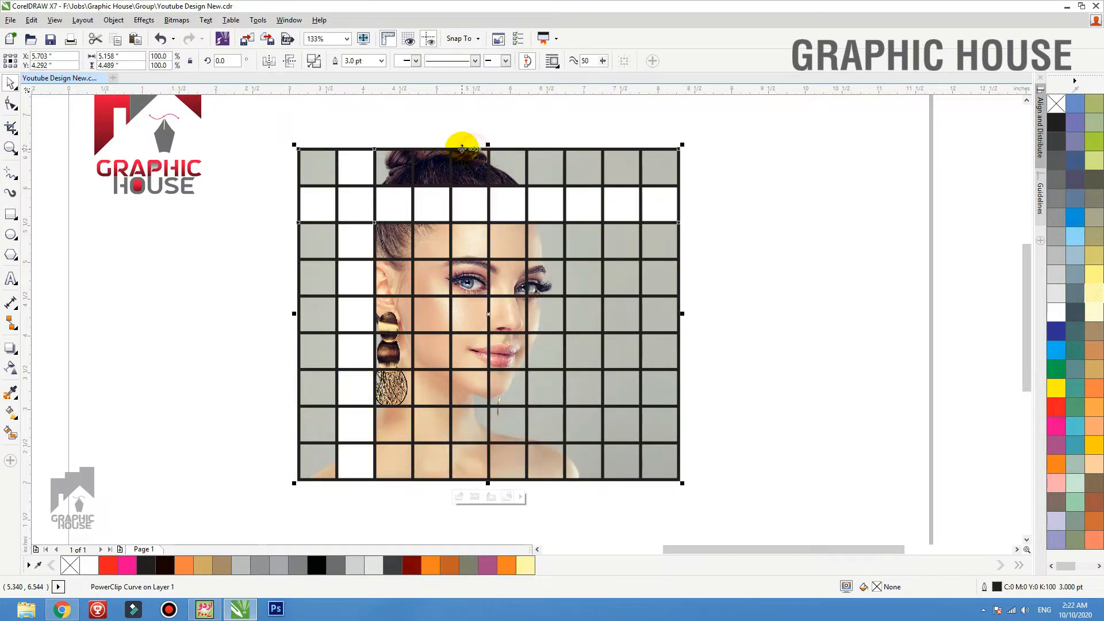
drag(464, 148, 533, 146)
key(ctrl+z)
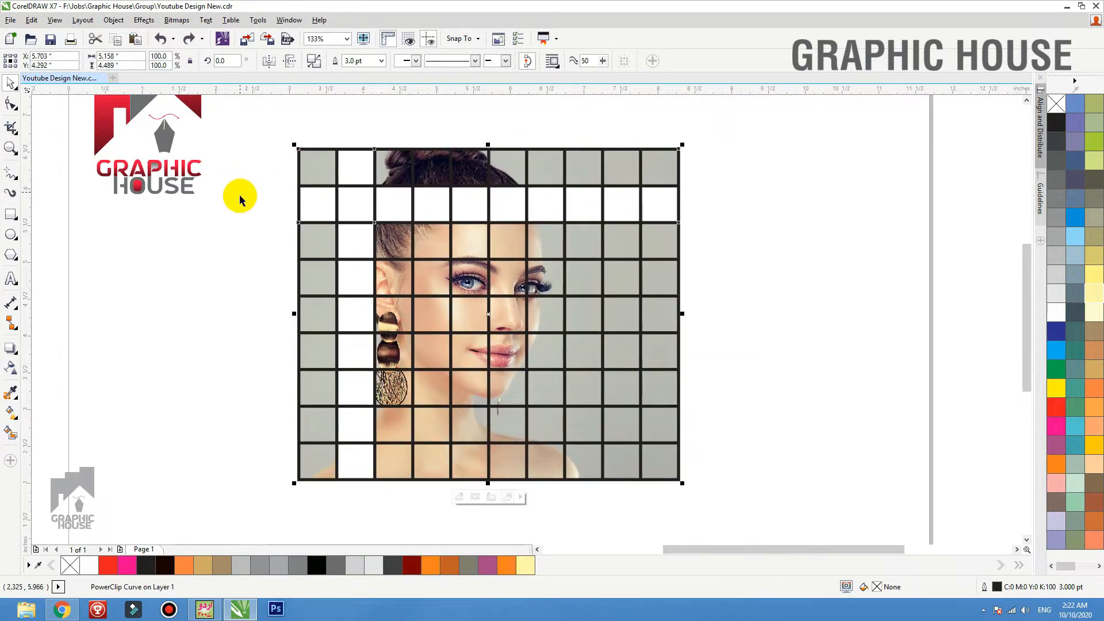
click(555, 530)
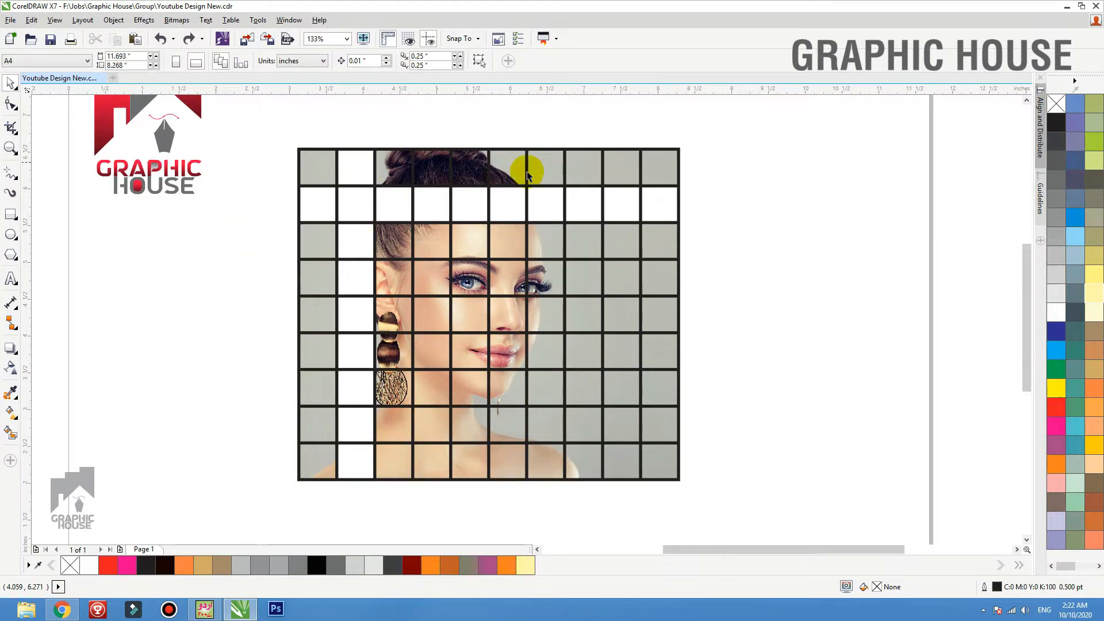
- Break the PowerClip grid apart into separate photo tiles
click(374, 150)
key(shift+F2)
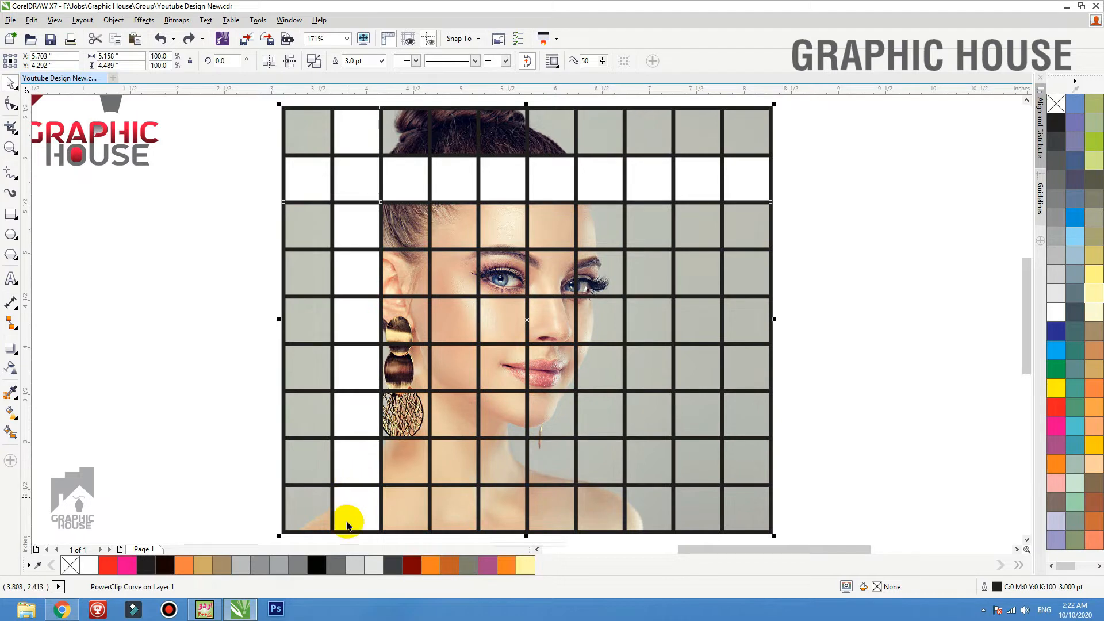
click(314, 62)
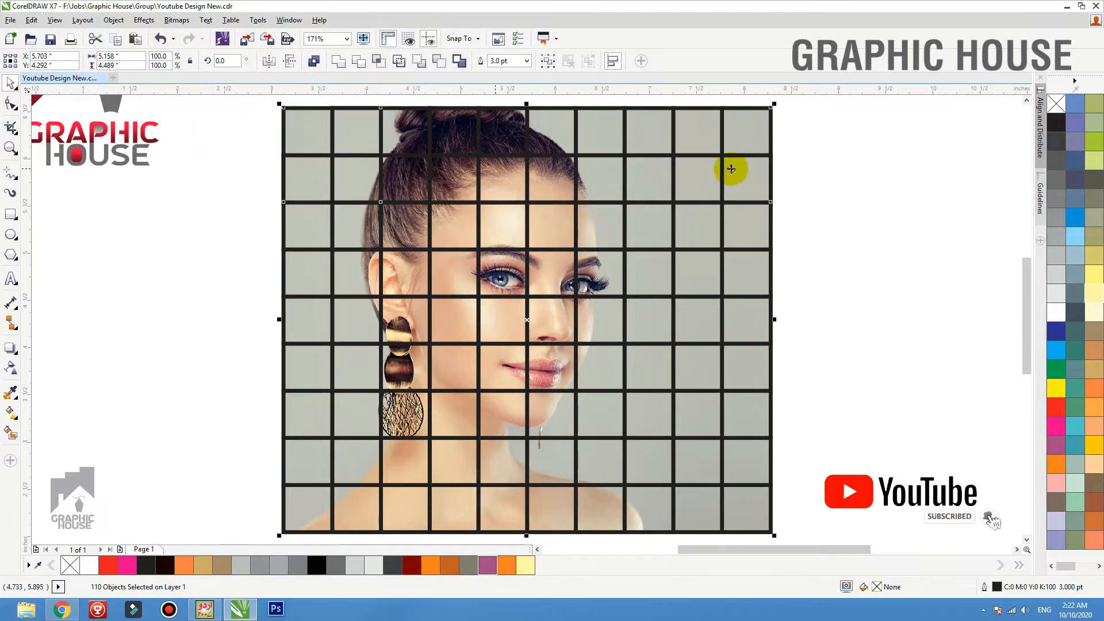
click(253, 229)
- Pull the upper duplicate tile out of the second row's first cell, then move the tile beneath it and undo that move
drag(296, 181, 208, 181)
drag(315, 180, 263, 155)
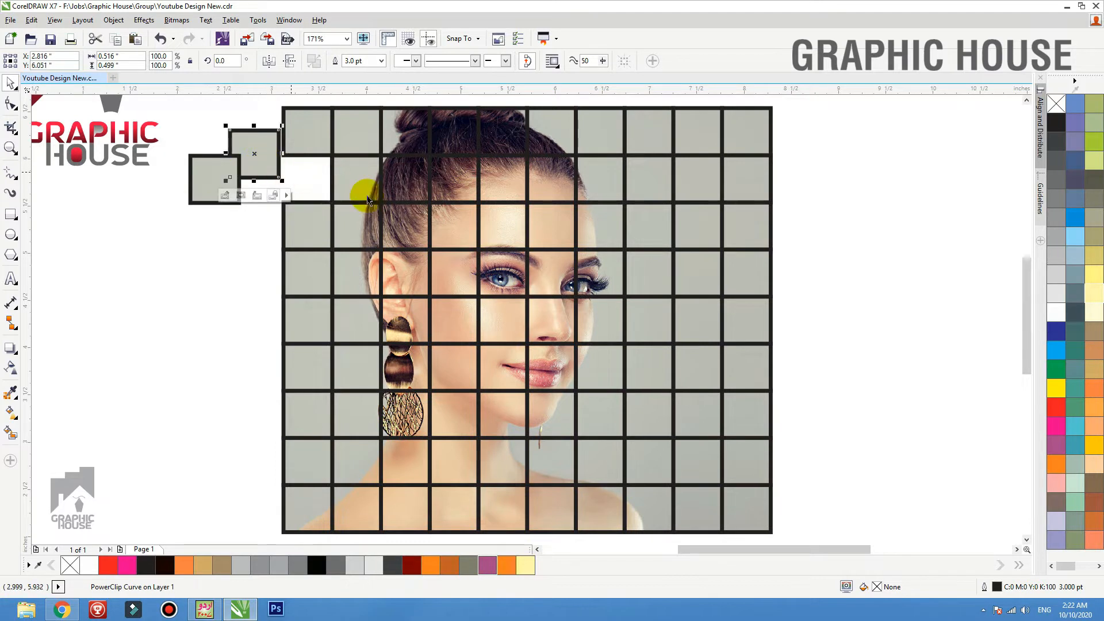
key(ctrl+z)
- Remove the stacked duplicate tiles in the second row, from the second column through the last
click(361, 173)
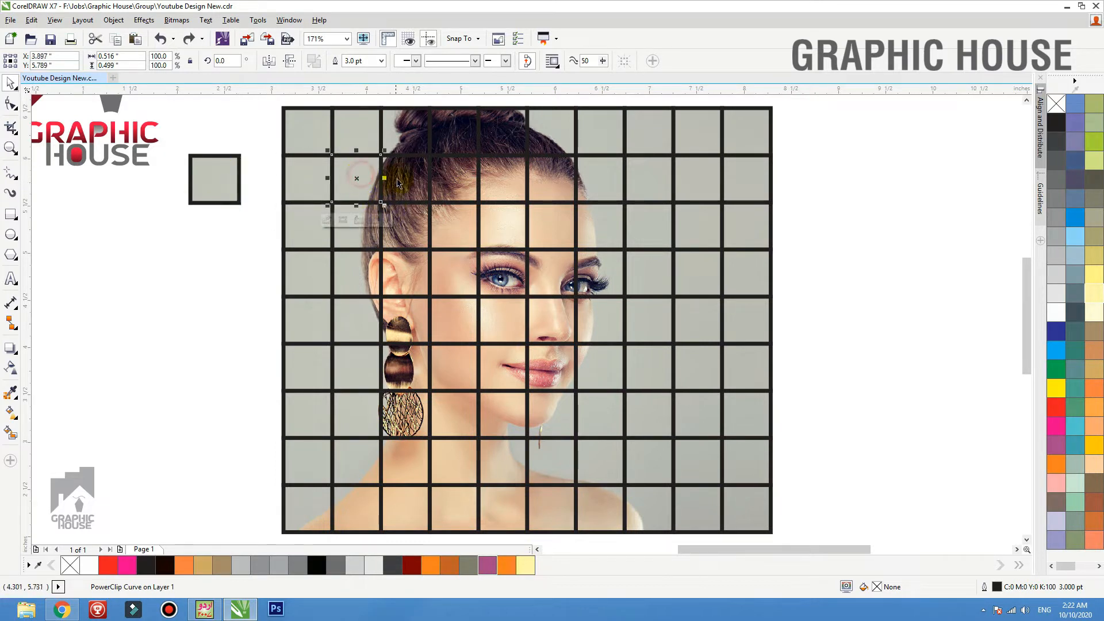
shift+click(400, 181)
shift+click(463, 181)
shift+click(498, 183)
shift+click(551, 183)
shift+click(607, 181)
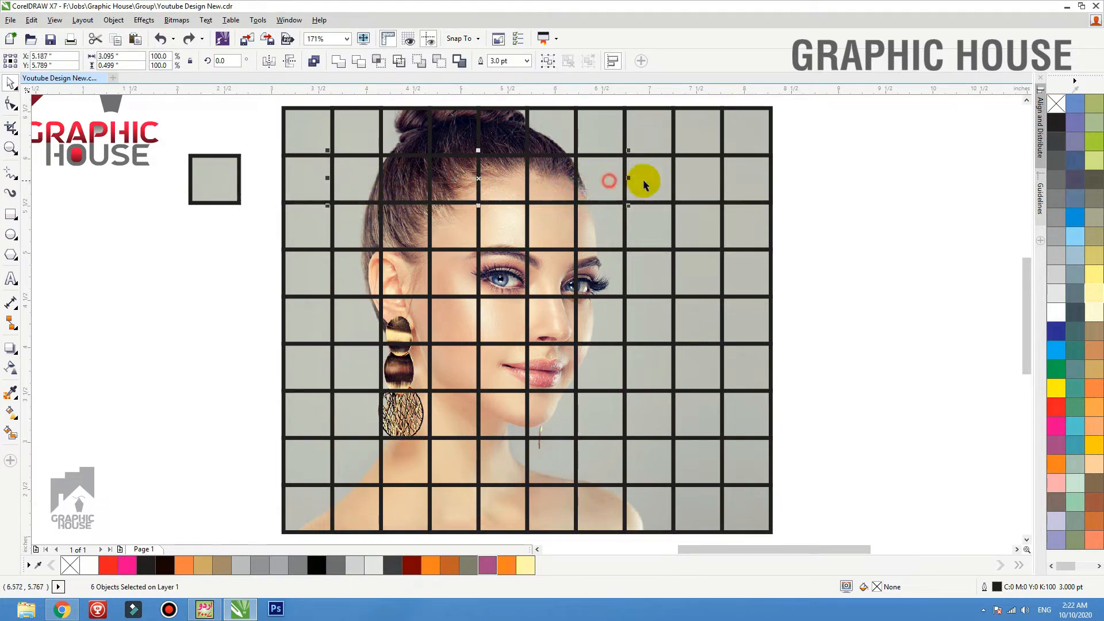
shift+click(650, 181)
shift+click(701, 181)
shift+click(742, 183)
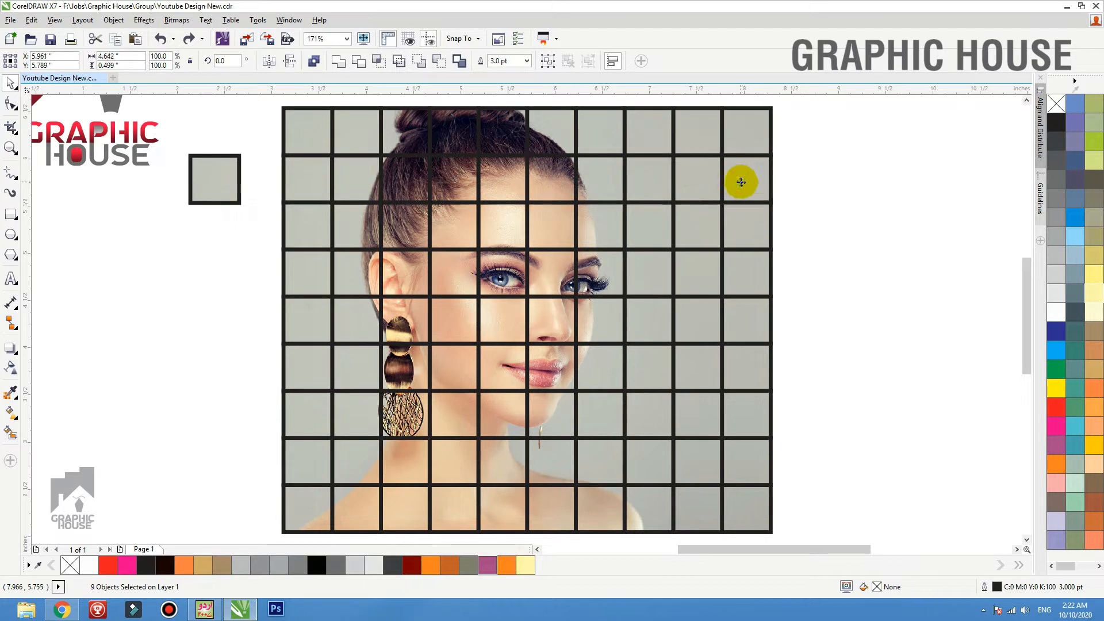
- Remove the stacked duplicate tiles in the second column, in the first row and from the third row down
click(349, 141)
shift+click(353, 273)
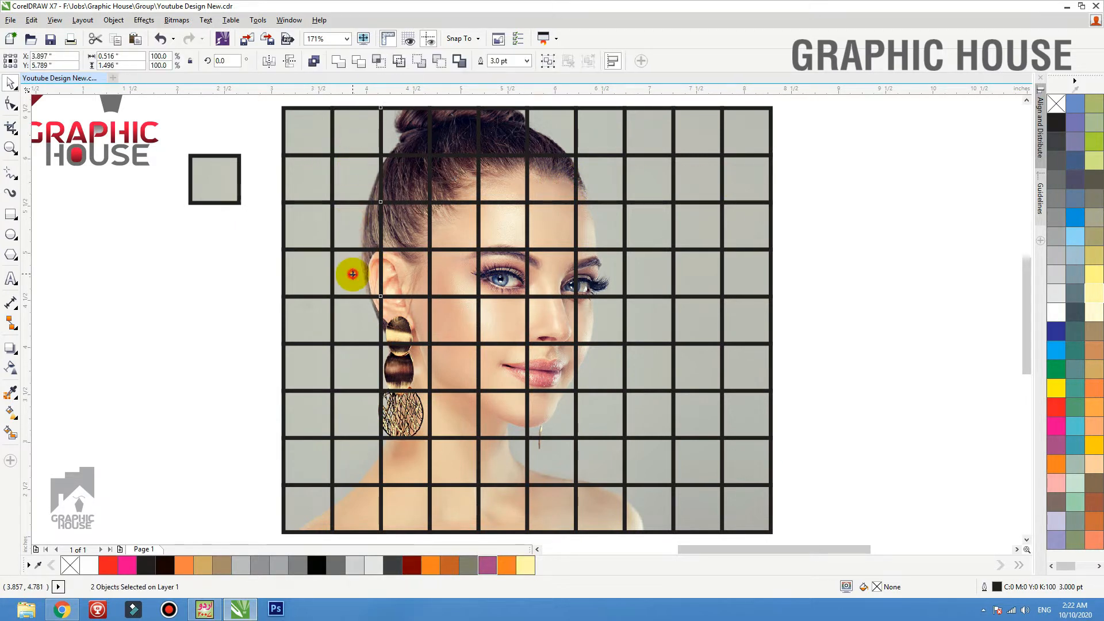
shift+click(352, 312)
shift+click(352, 372)
shift+click(353, 431)
shift+click(354, 465)
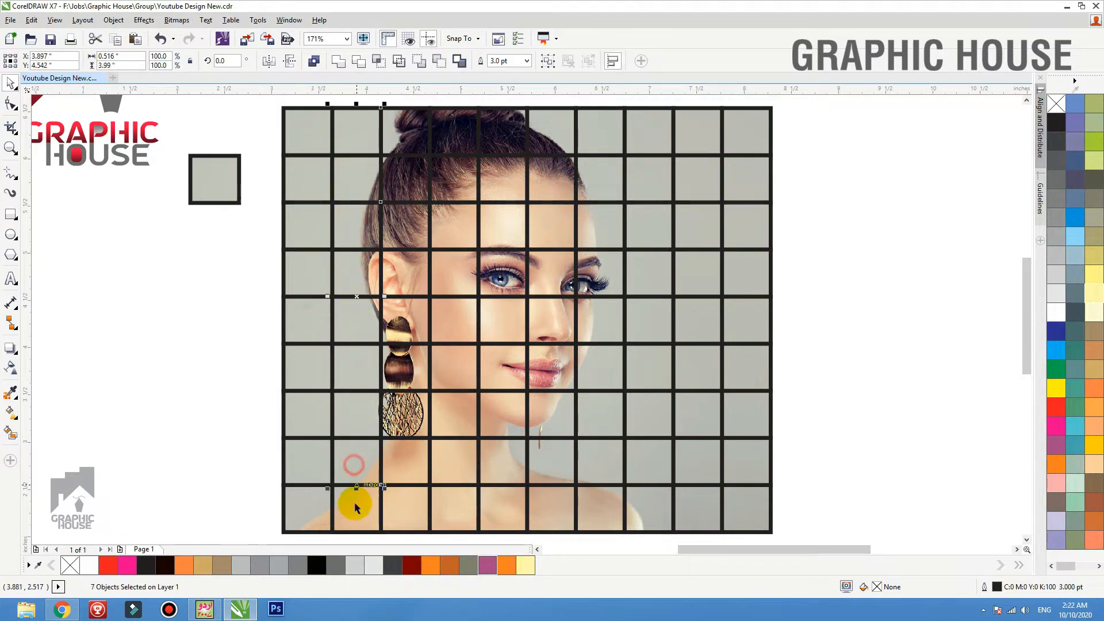
shift+click(355, 504)
key(Escape)
- Clear the remaining extra tiles from the second row's second cell, and test a neighbouring tile by moving it out and back
drag(353, 182, 284, 173)
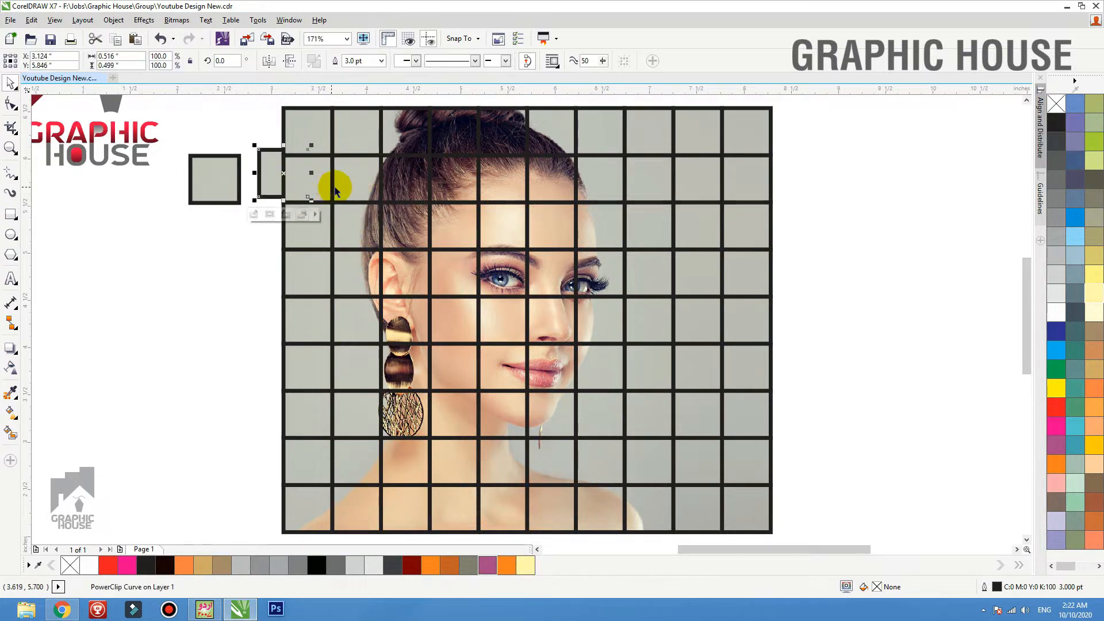
key(ctrl+z)
drag(360, 186, 244, 161)
key(ctrl+z)
key(ctrl+z)
drag(421, 183, 538, 174)
key(ctrl+z)
key(ctrl+z)
- Delete the stray duplicate tile lying beside the photo grid
drag(210, 185, 186, 214)
key(Delete)
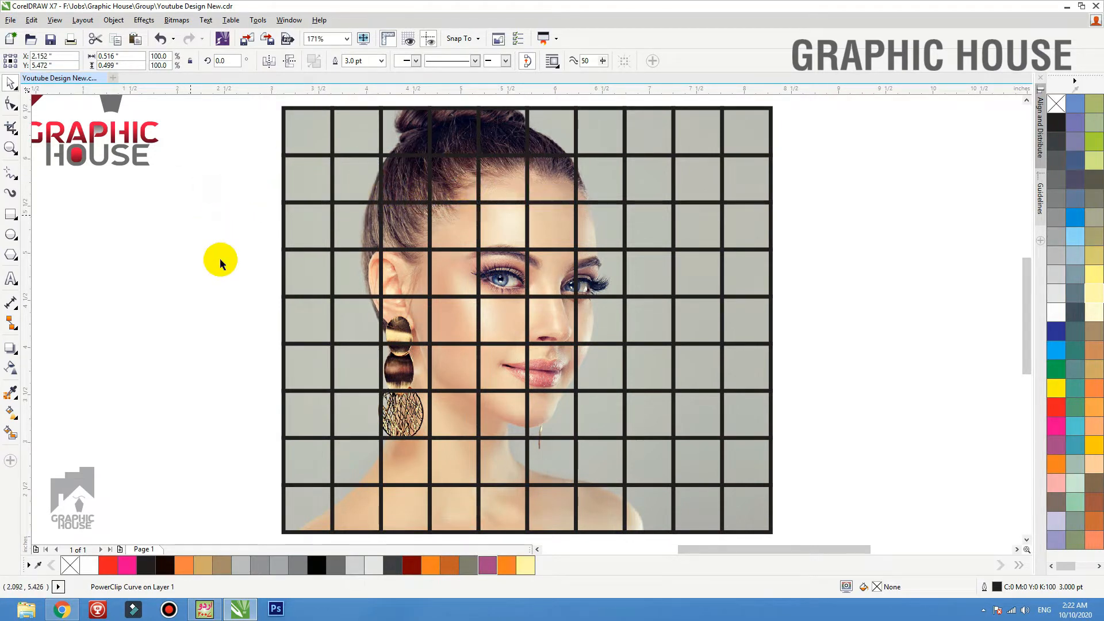
click(224, 284)
- Select all the photo tiles and change their outline color to white
scroll(469, 278, down, 3)
drag(697, 143, 343, 432)
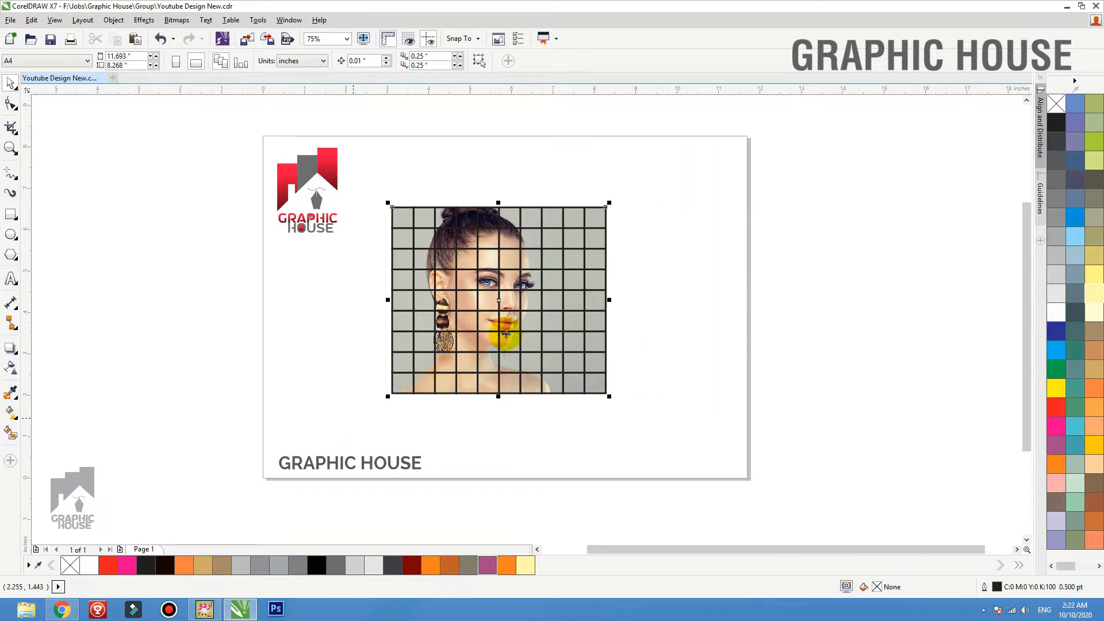
key(shift+F2)
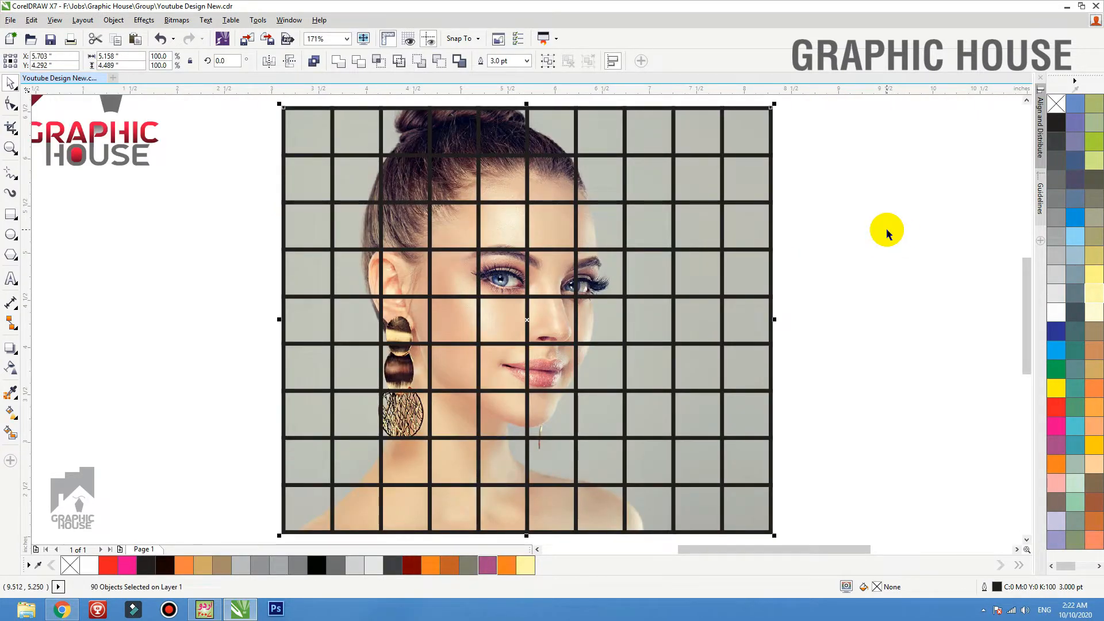
right_click(1047, 312)
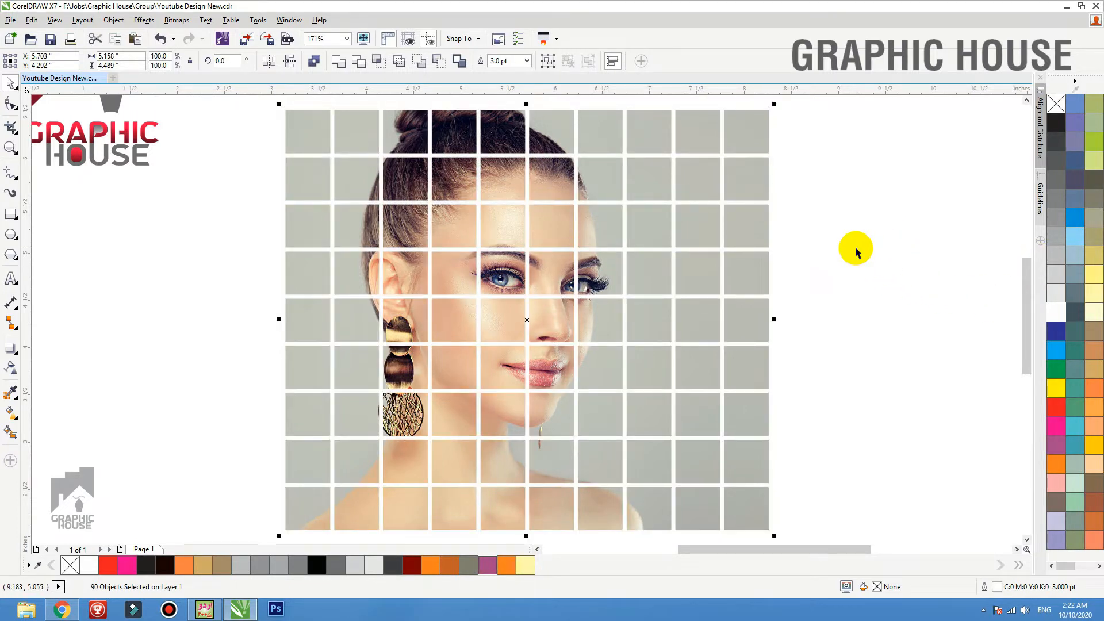
click(875, 222)
- Open the photo tile on the cheek for PowerClip editing and draw a rectangle about 0.61 × 0.60 in covering its frame
click(510, 315)
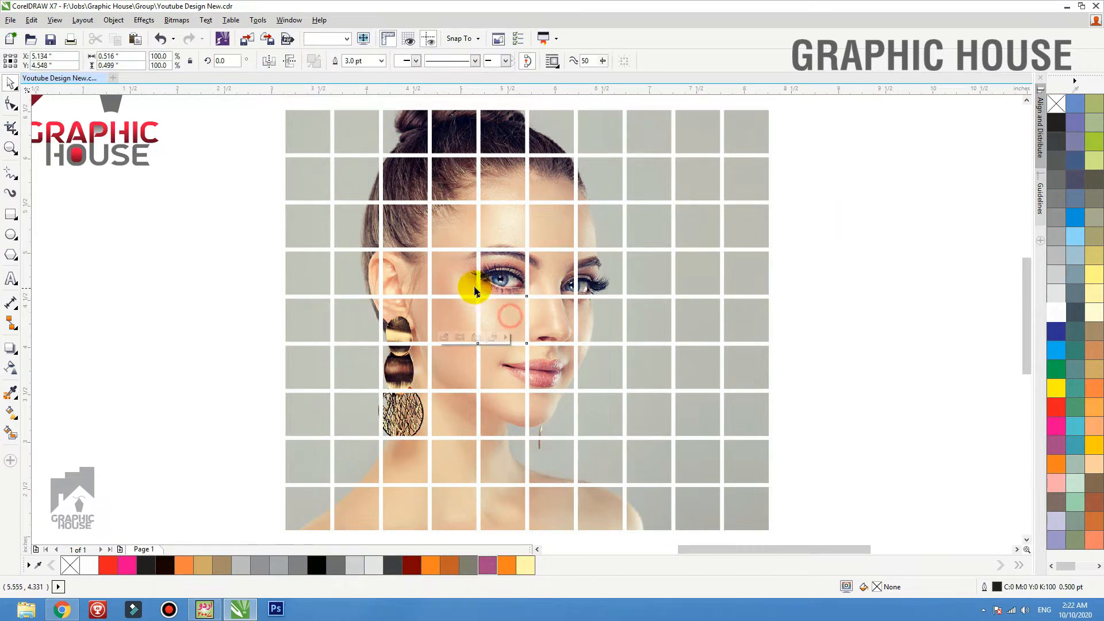
key(ctrl+z)
double_click(510, 314)
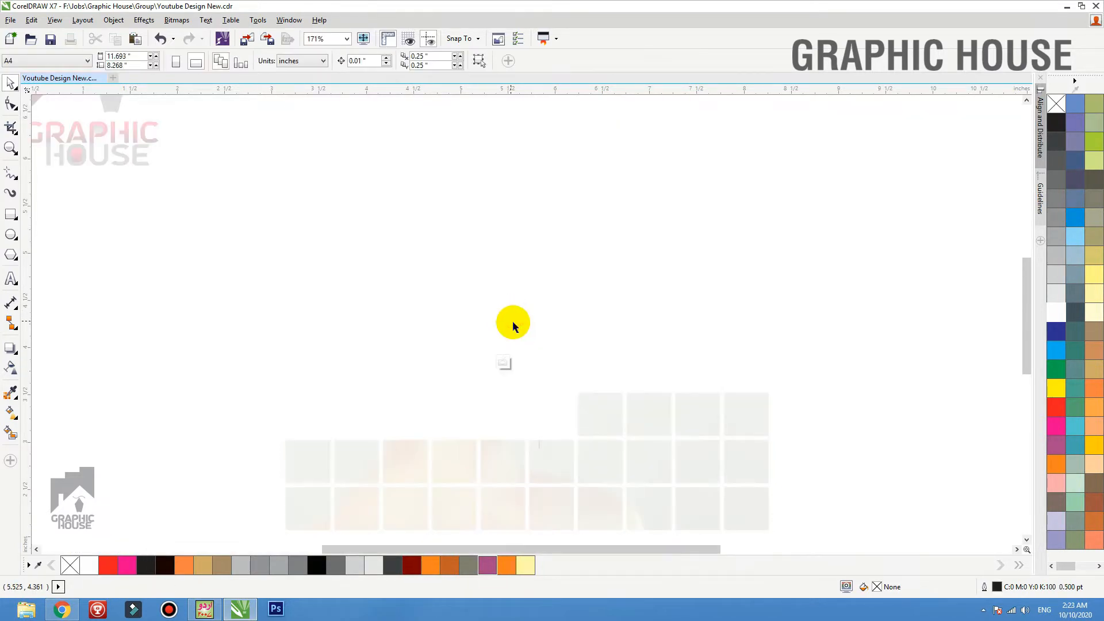
key(z)
drag(749, 276, 296, 461)
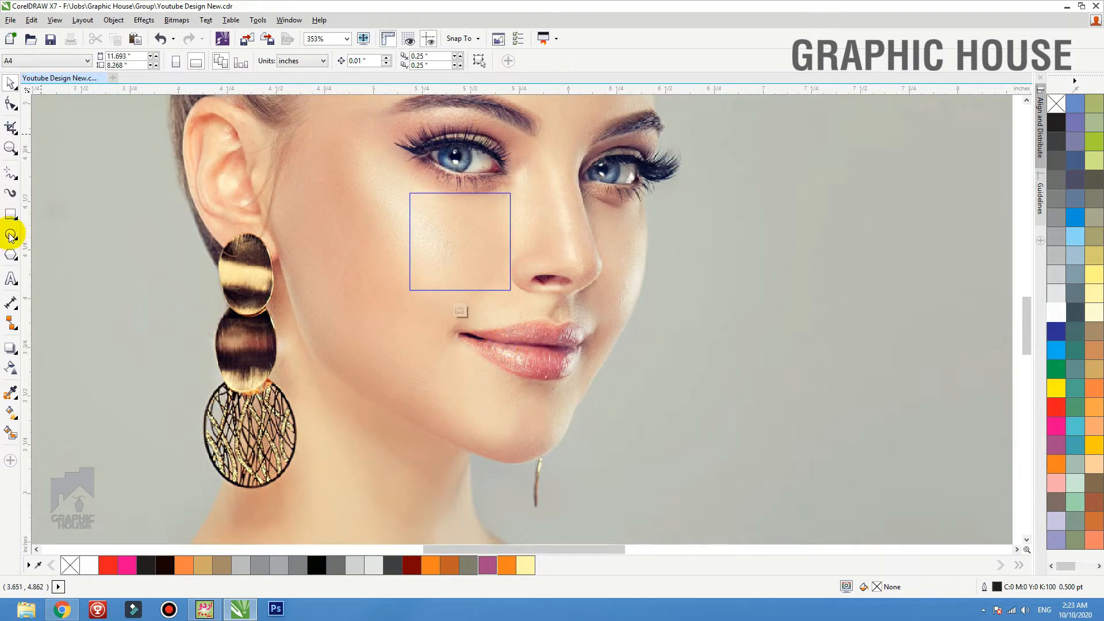
click(11, 215)
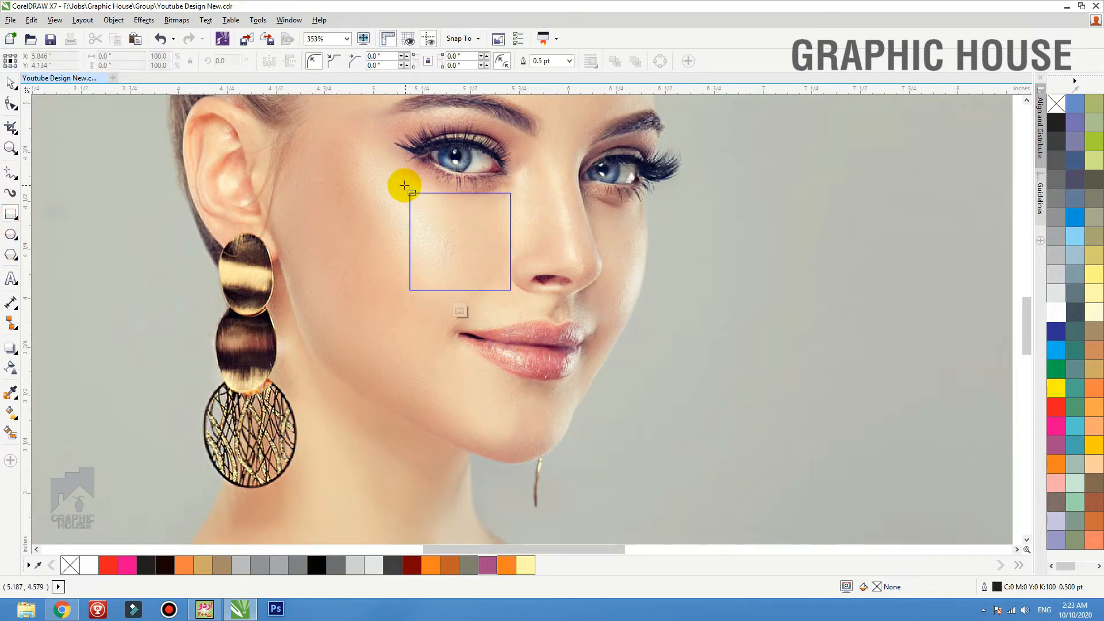
drag(404, 185, 524, 301)
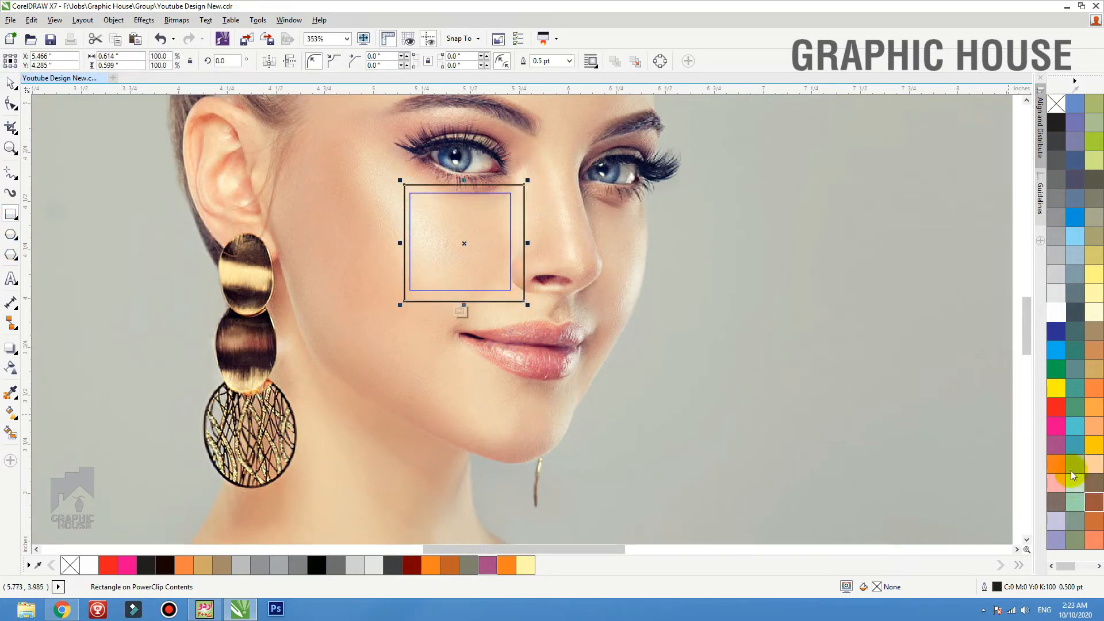
- Fill the cheek rectangle with a soft red of C 2, M 73, Y 47, K 0 and add that color to the palette
key(space)
click(1059, 428)
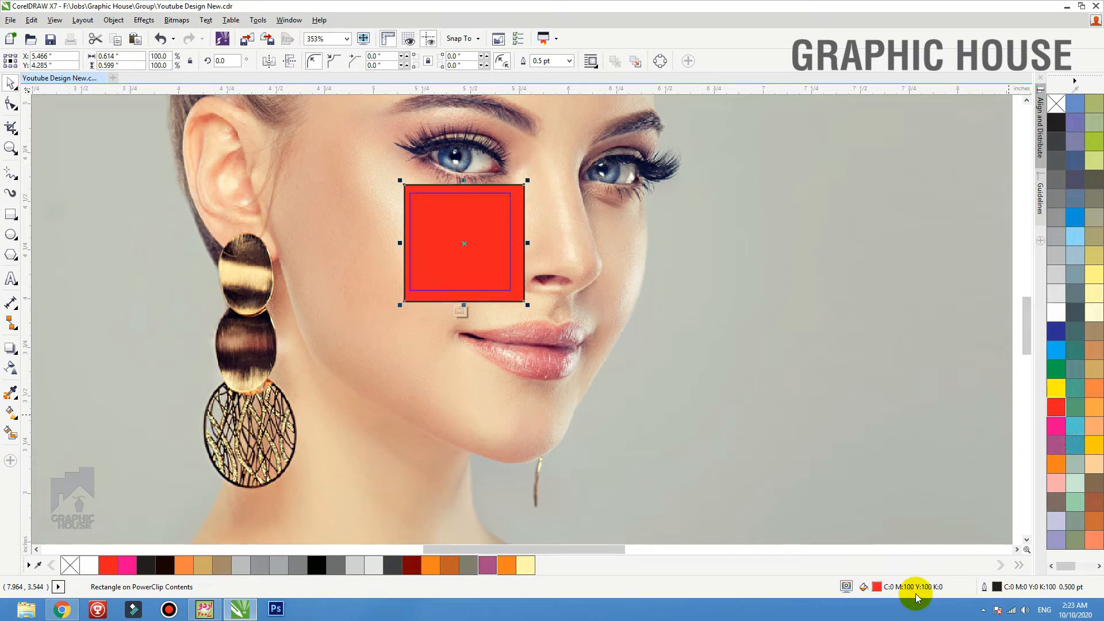
double_click(877, 590)
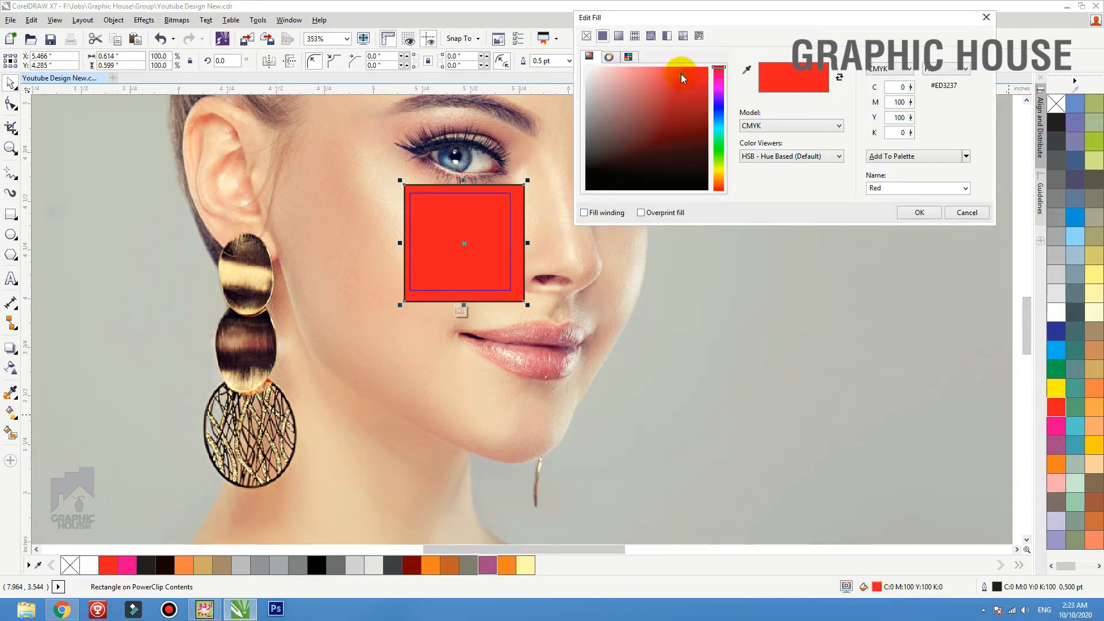
click(650, 71)
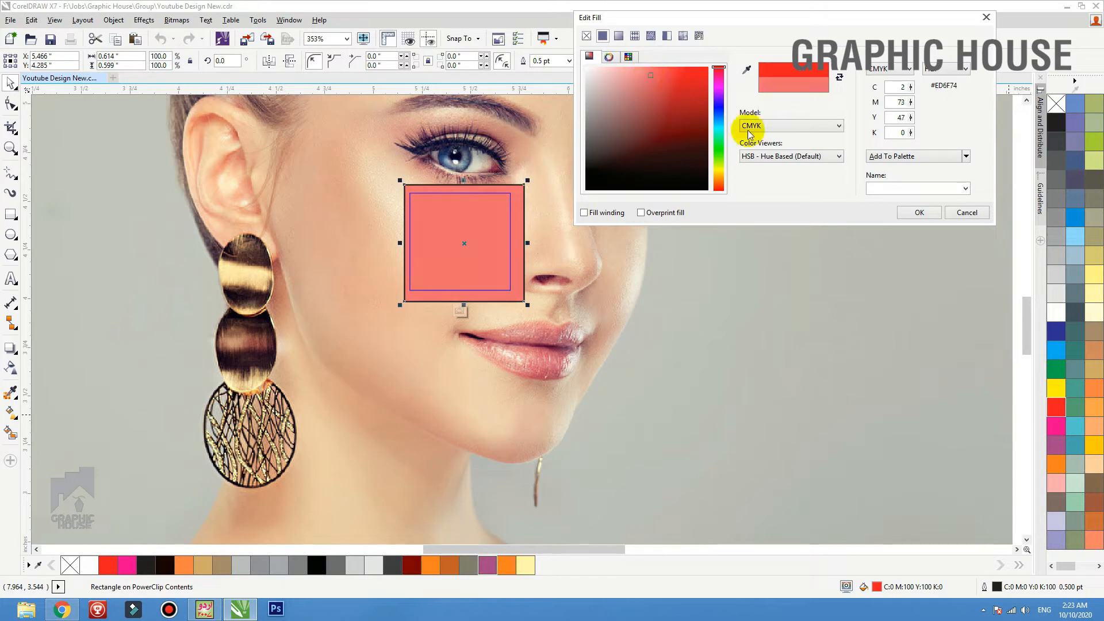
click(925, 155)
click(918, 211)
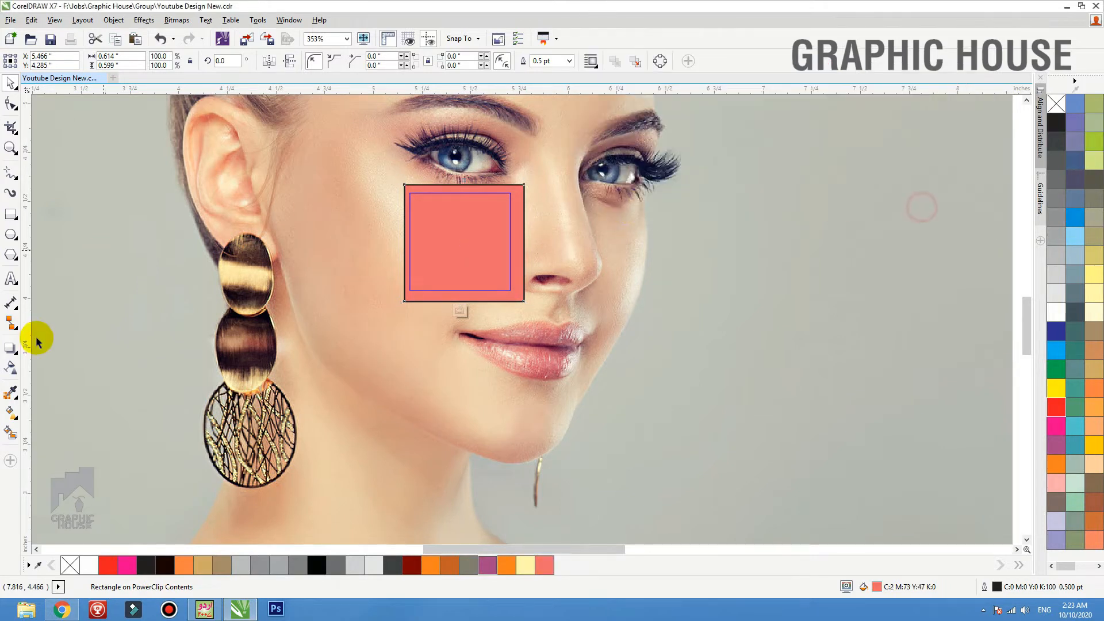
- Set the red rectangle's transparency merge mode to Multiply and finish editing the tile's PowerClip contents
click(10, 367)
click(155, 63)
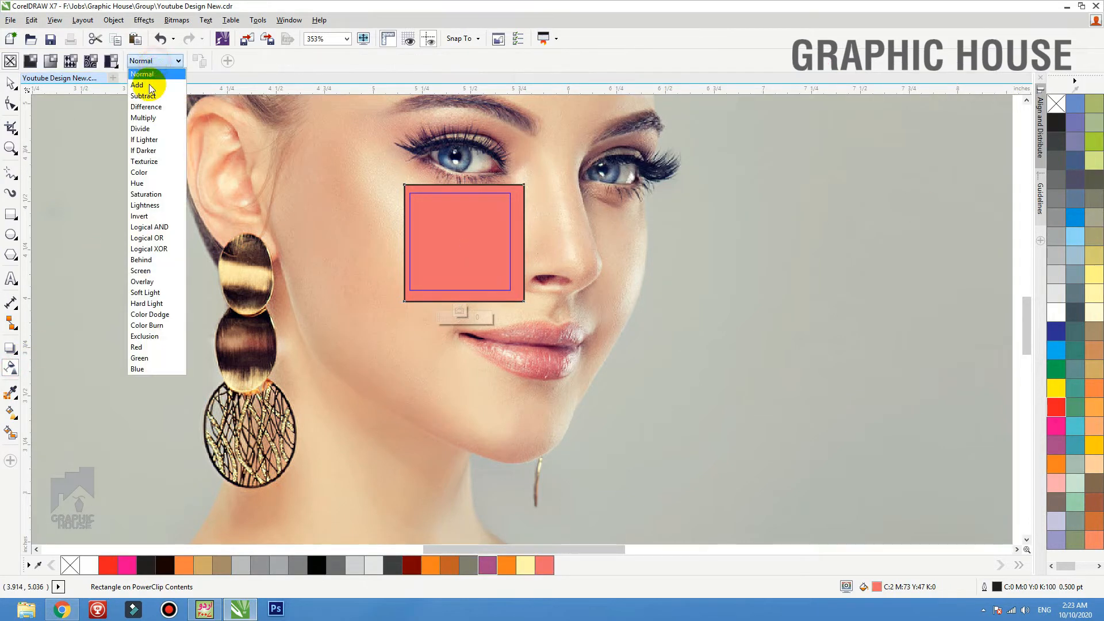
click(149, 115)
click(11, 86)
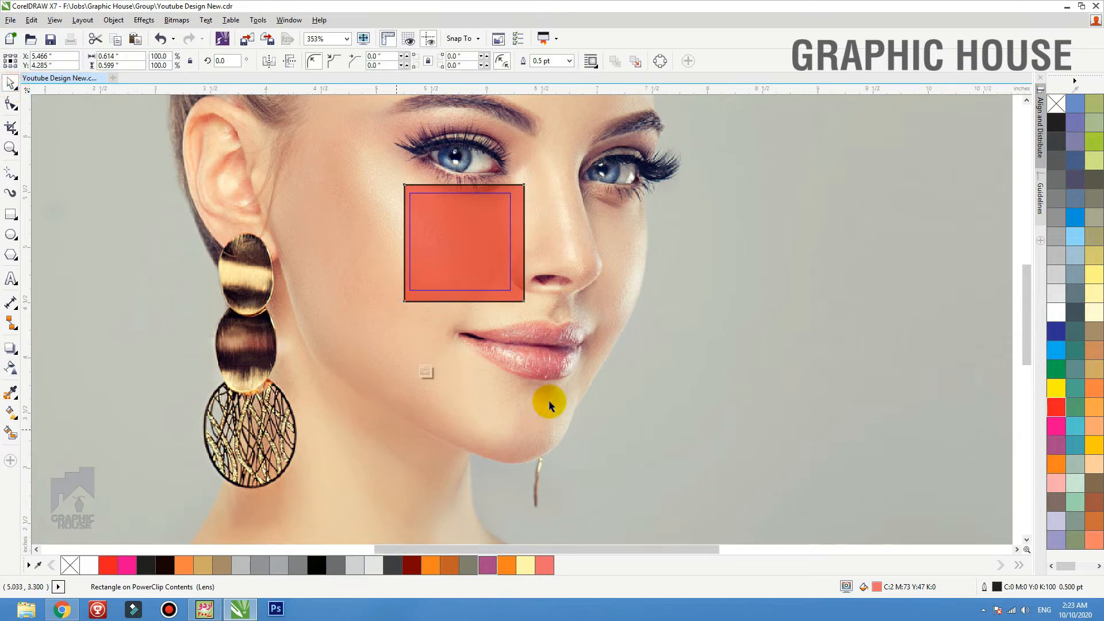
scroll(783, 266, down, 3)
click(878, 222)
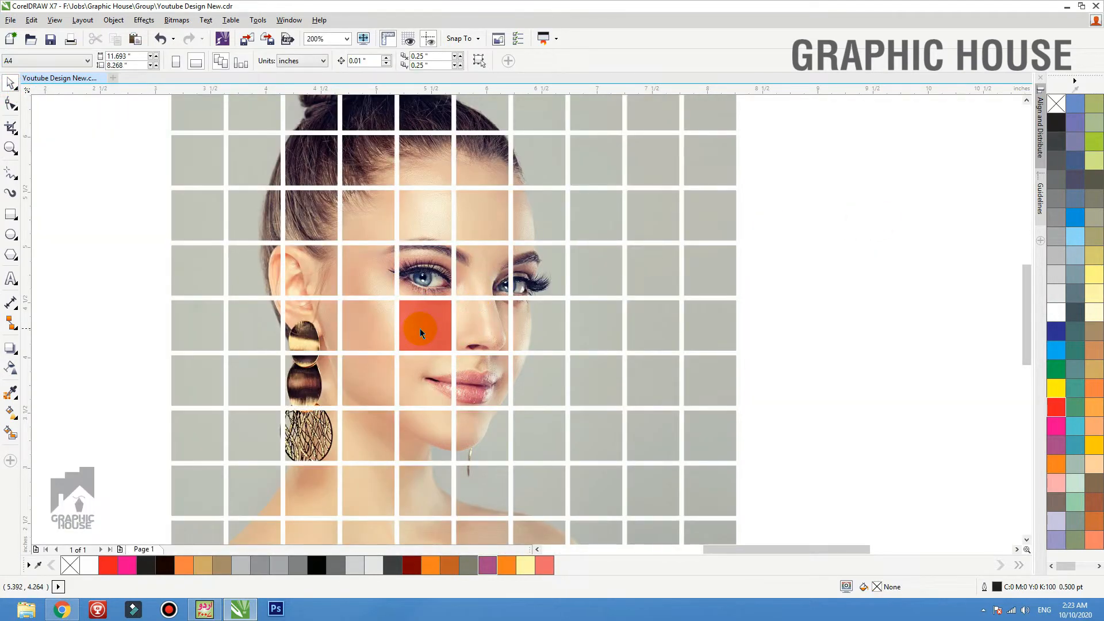
- Delete the last tiles of the two lowest rows, plus the sixth and ninth tiles of the bottom row
scroll(420, 332, down, 6)
drag(729, 182, 267, 488)
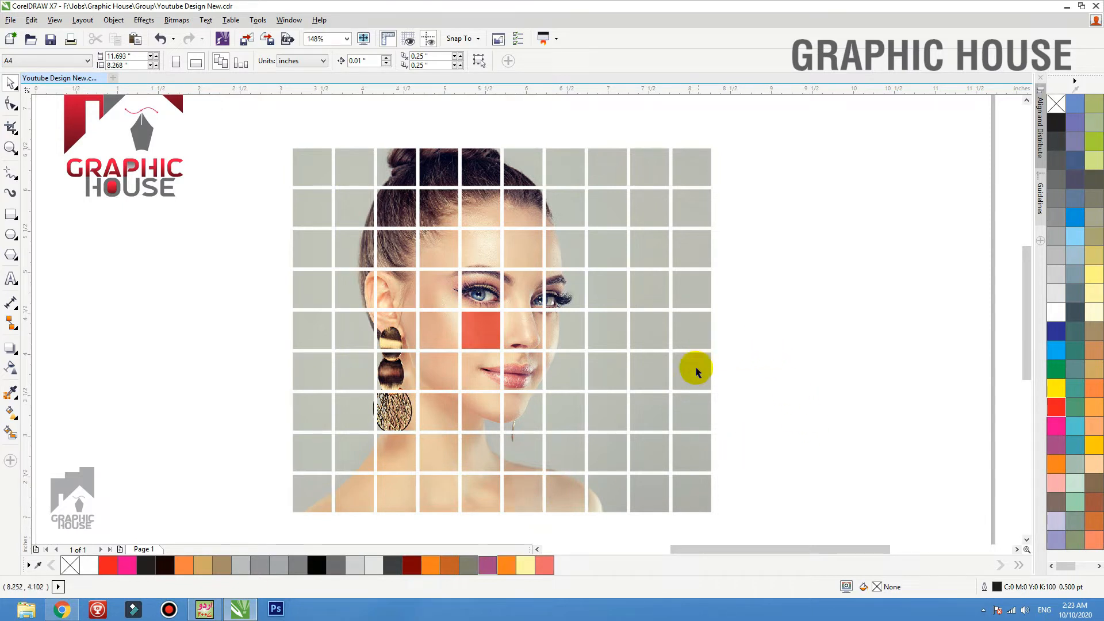
click(691, 455)
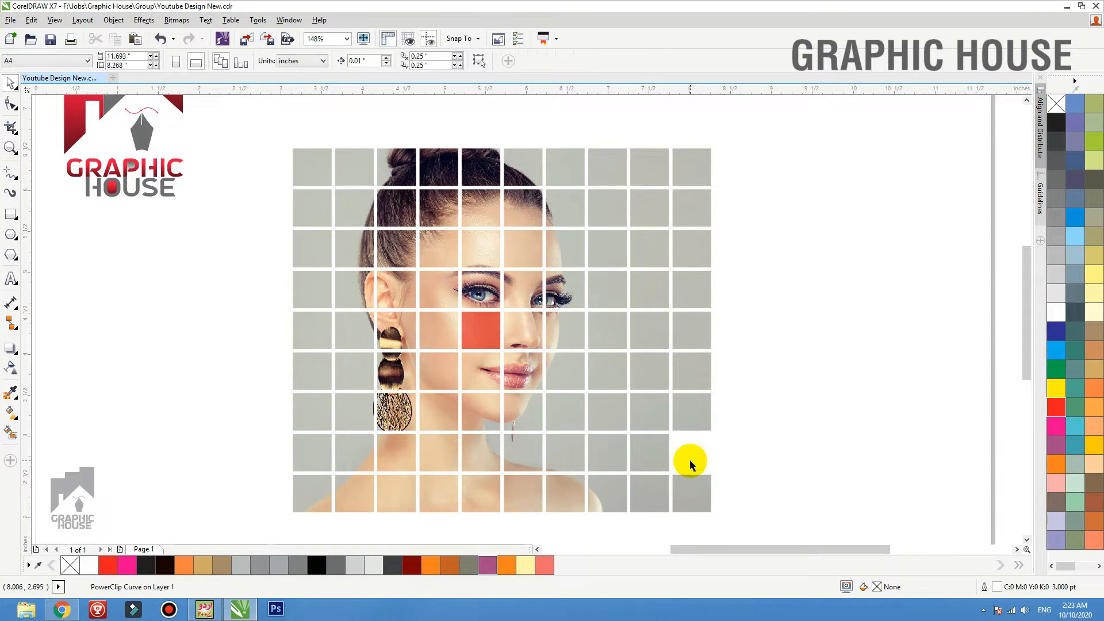
key(Delete)
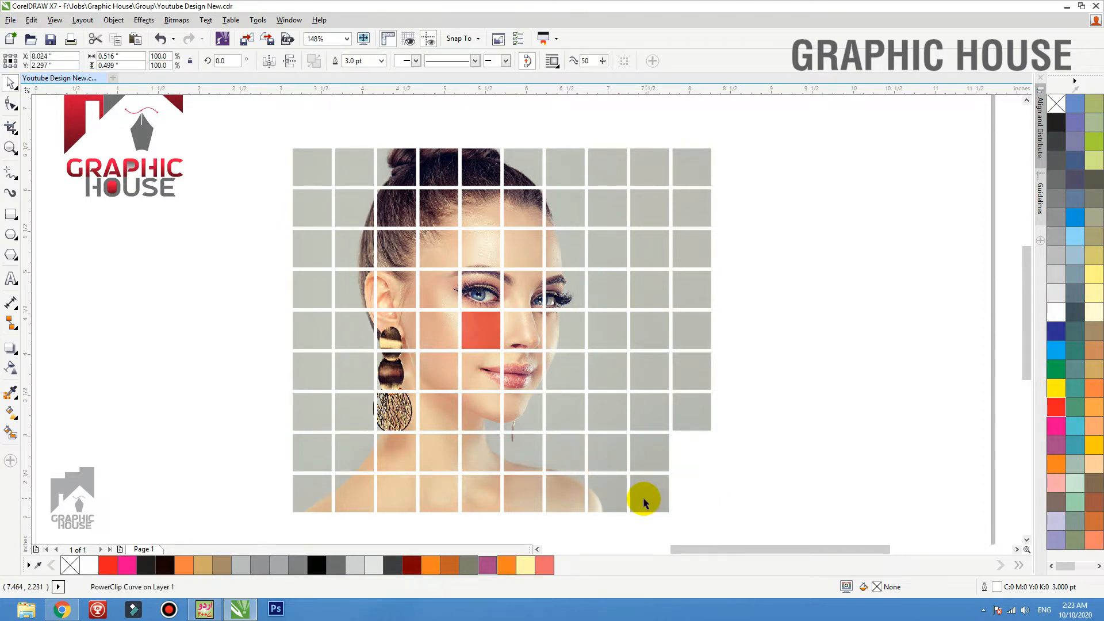
click(643, 502)
key(Delete)
key(Delete)
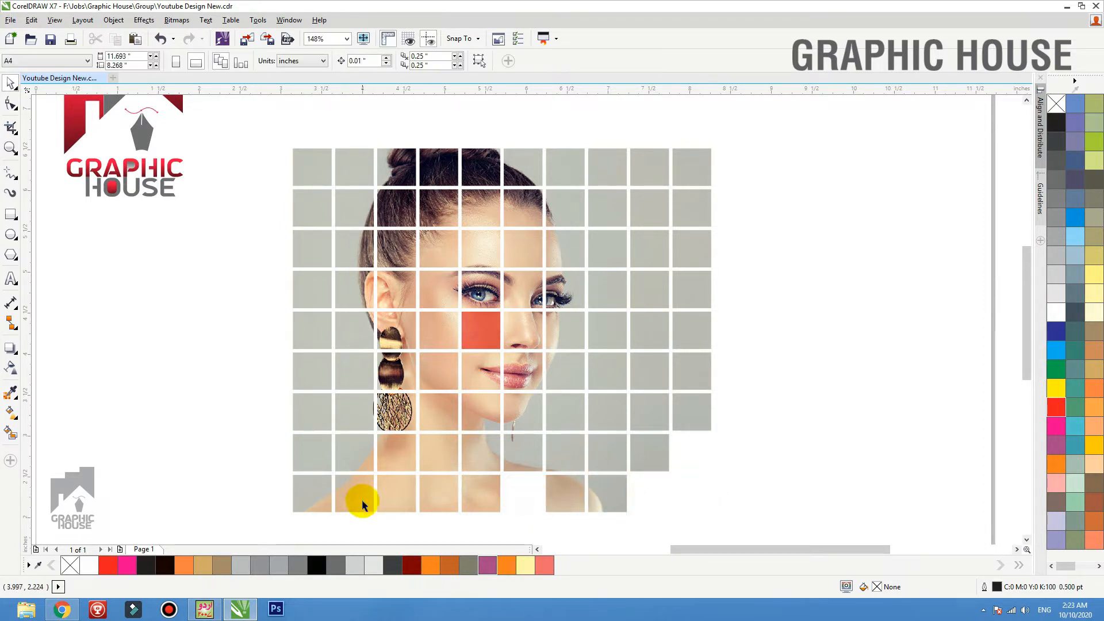
- Delete the first two tiles of the bottom row and the first-column tiles in rows eight, seven and one
click(361, 501)
key(Delete)
click(320, 491)
key(Delete)
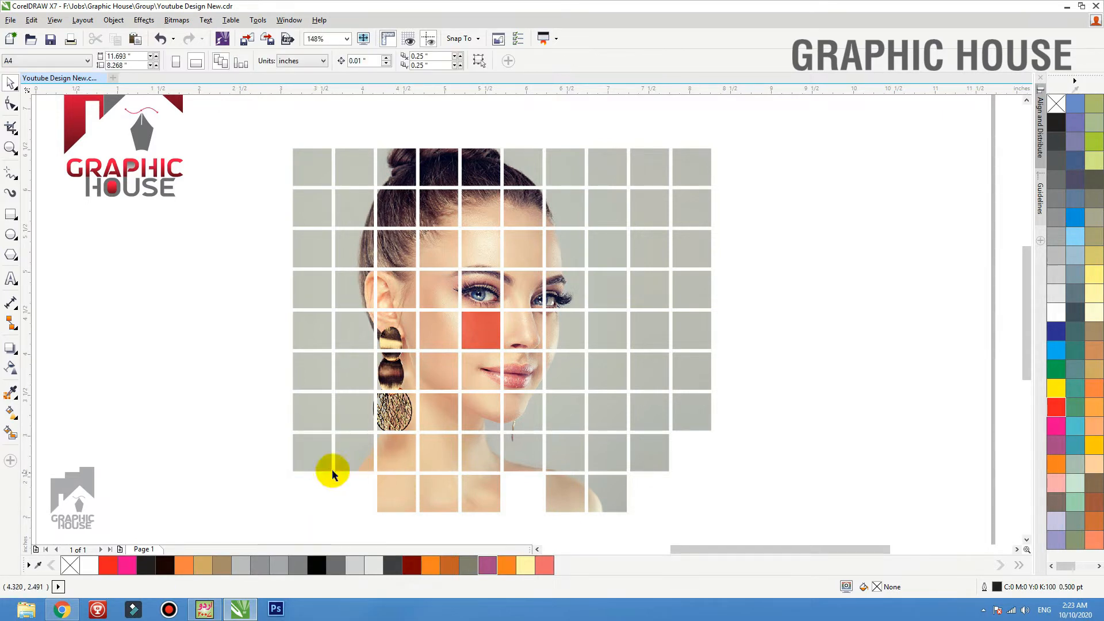
key(Delete)
click(309, 417)
key(Delete)
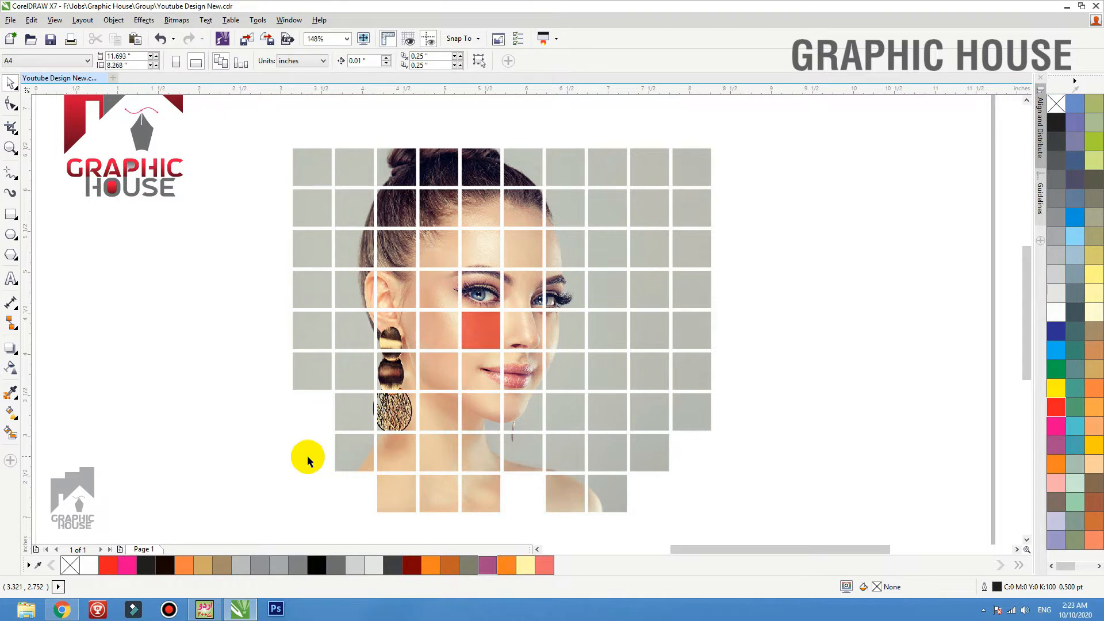
click(315, 171)
key(Delete)
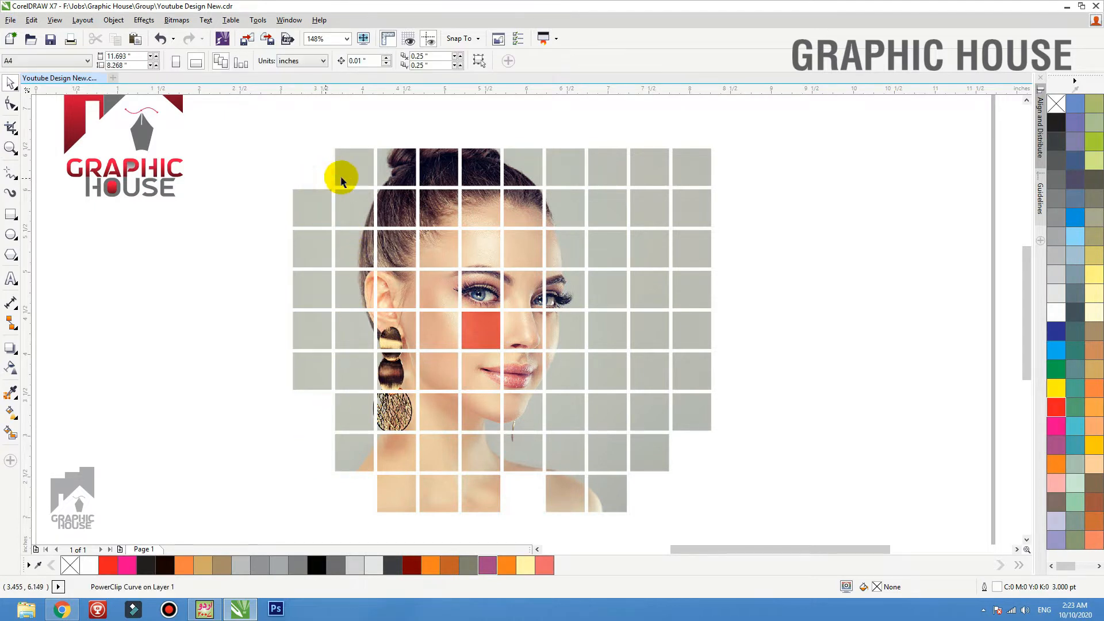
- Delete the last three tiles of the top row
click(700, 175)
key(Delete)
click(650, 171)
key(Delete)
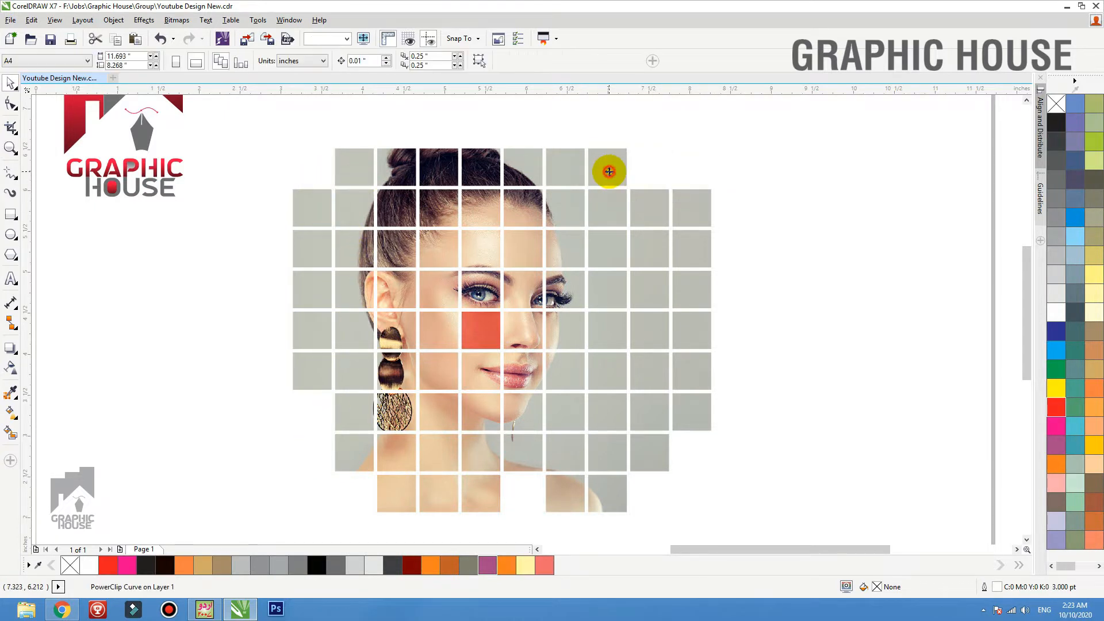
click(607, 170)
key(Delete)
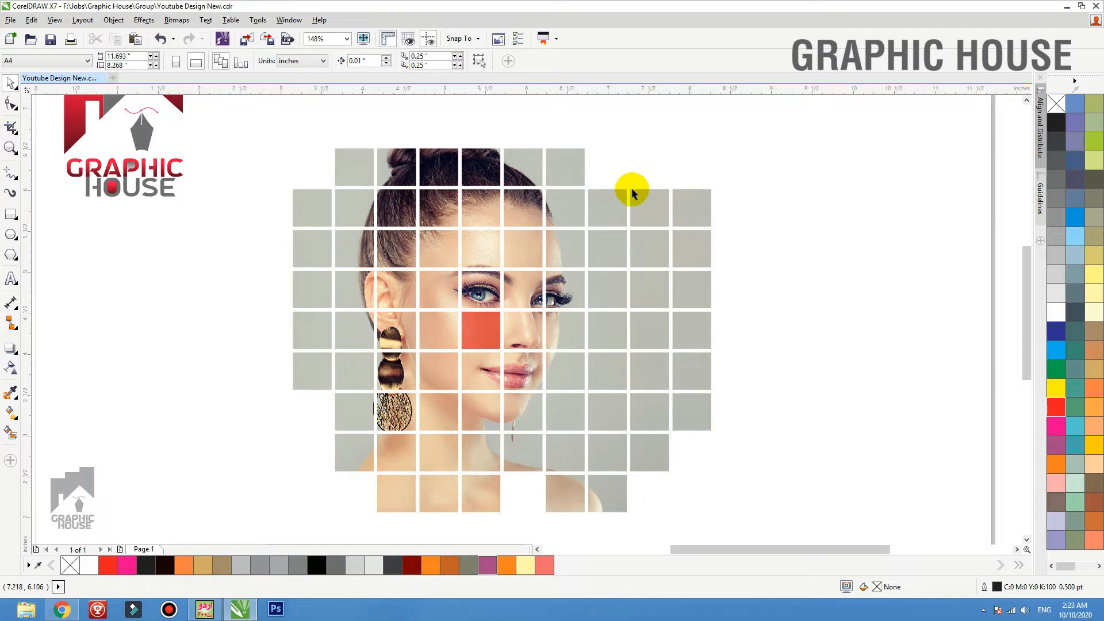
- Delete the last-column tiles in rows three and five, and the eighth tile of the second row
click(693, 250)
key(Delete)
click(601, 218)
key(Delete)
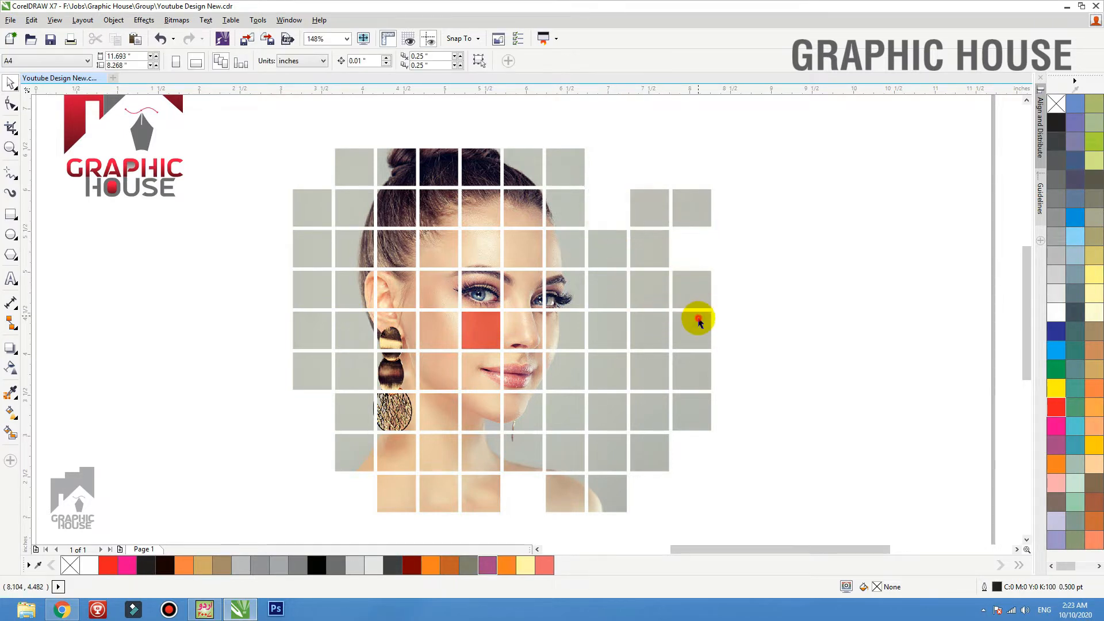
click(695, 322)
key(Delete)
- Delete the last-column tiles in rows six and seven, and the first-column tile in the third row
click(689, 306)
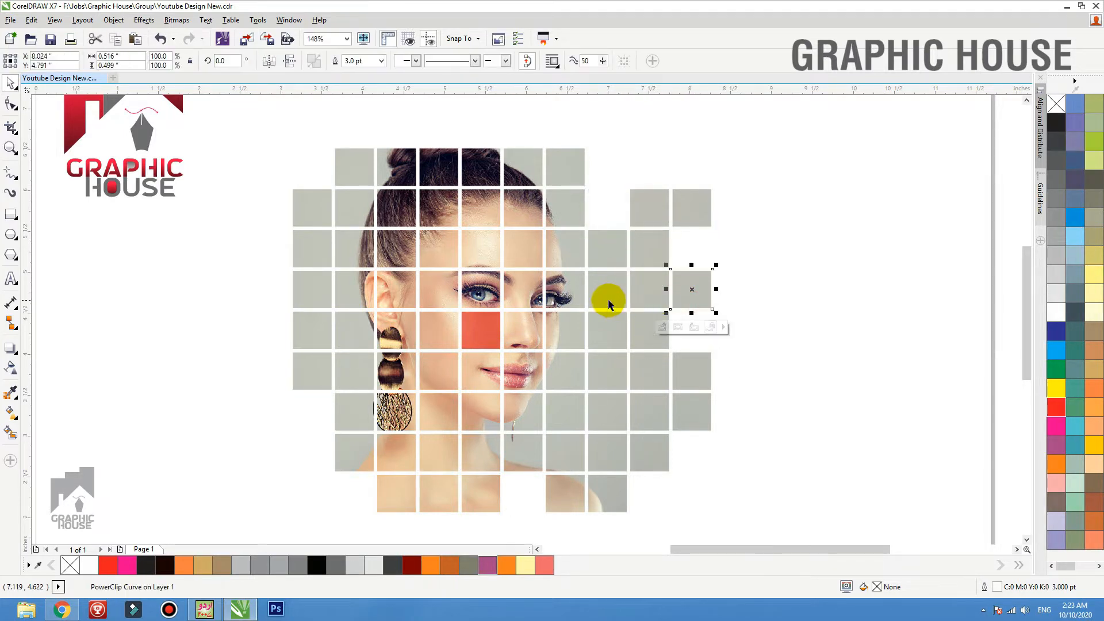
click(682, 367)
key(Delete)
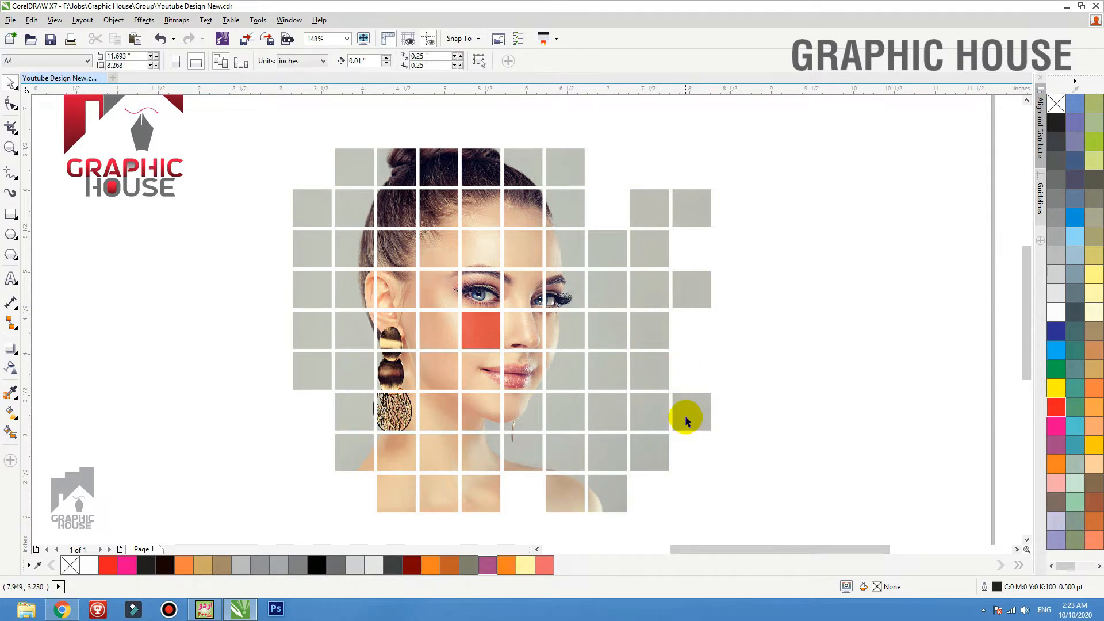
click(686, 421)
key(Delete)
key(Delete)
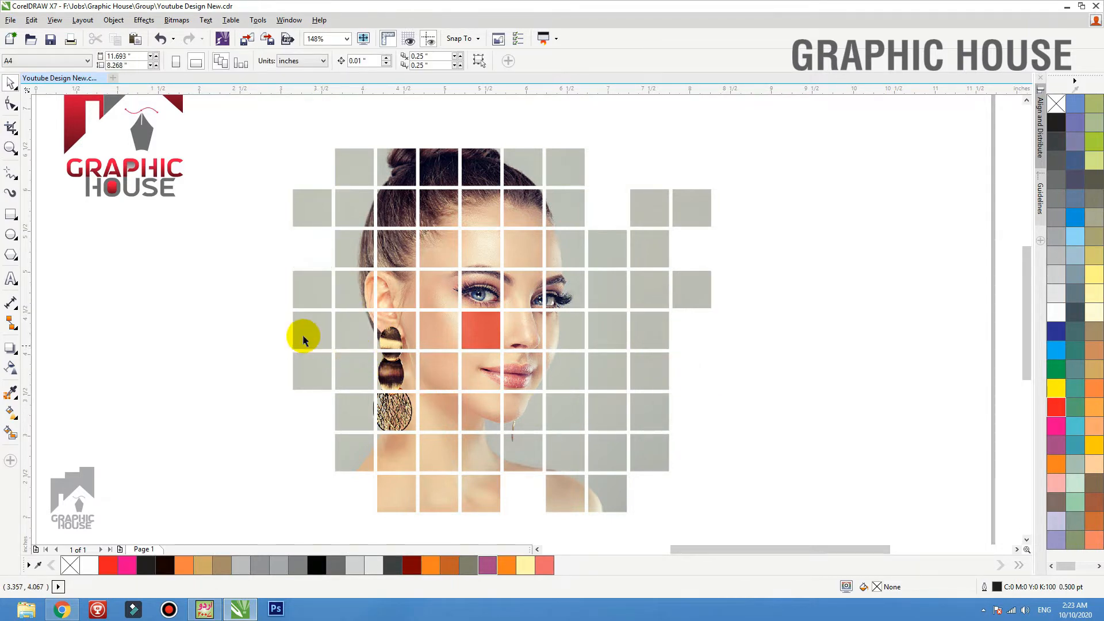
- Delete four scattered inner tiles: row six columns two and eight, row four column nine, and row seven column seven
click(608, 374)
key(Delete)
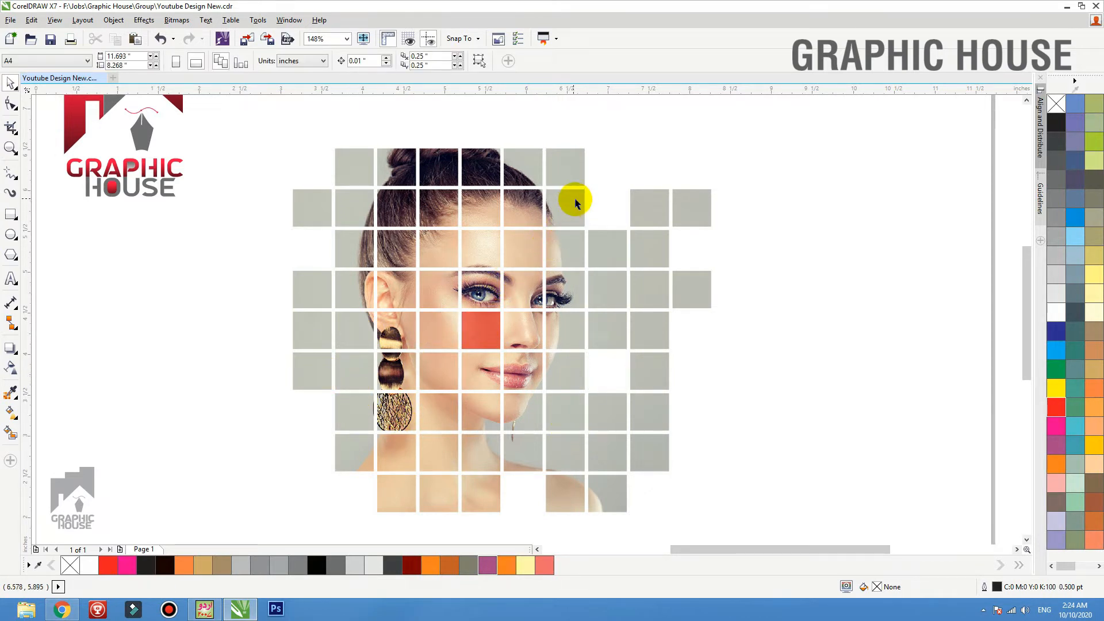
click(610, 293)
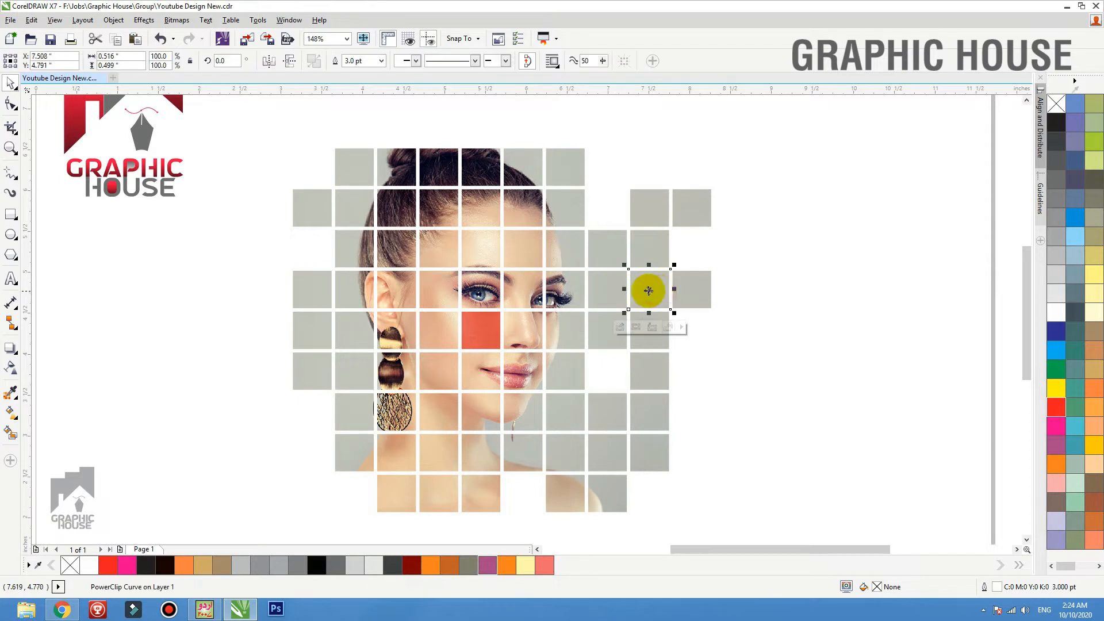
key(Delete)
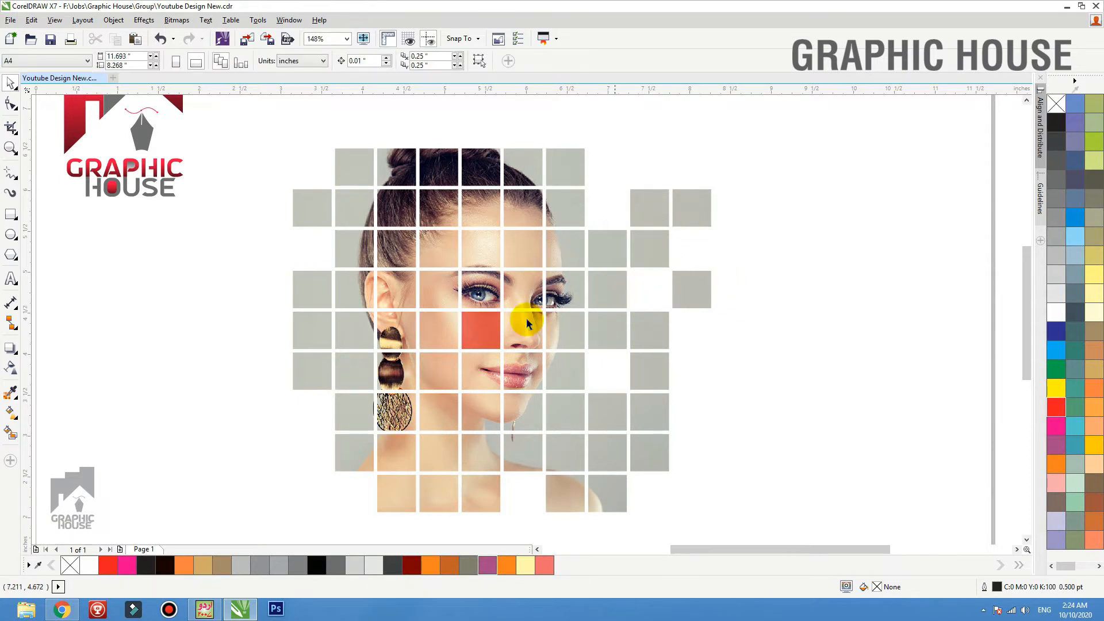
click(562, 407)
key(Delete)
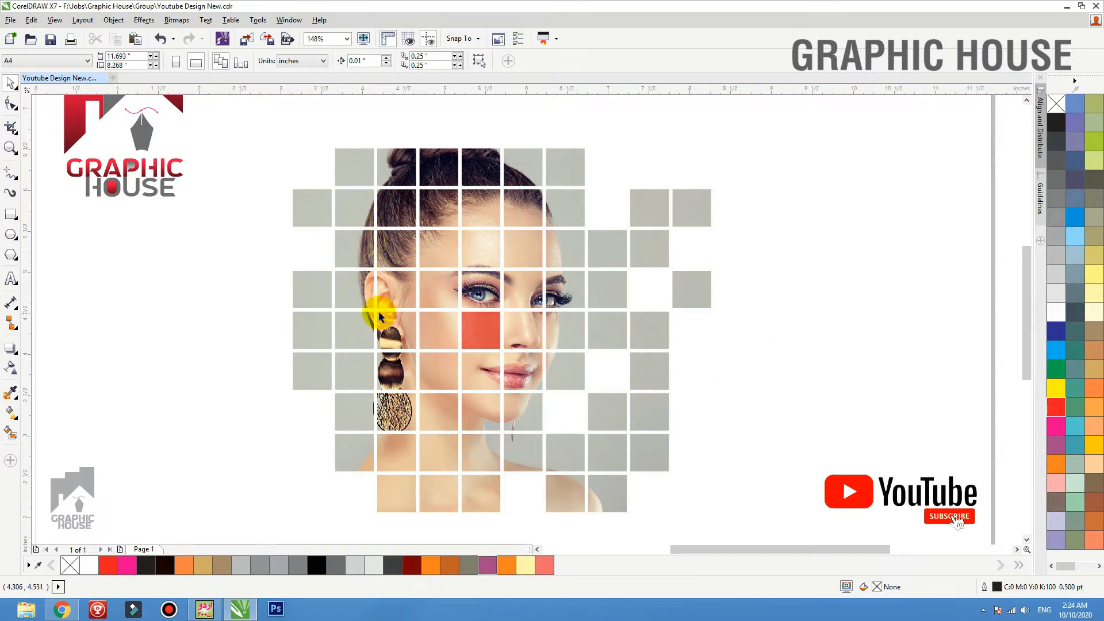
click(351, 368)
key(Delete)
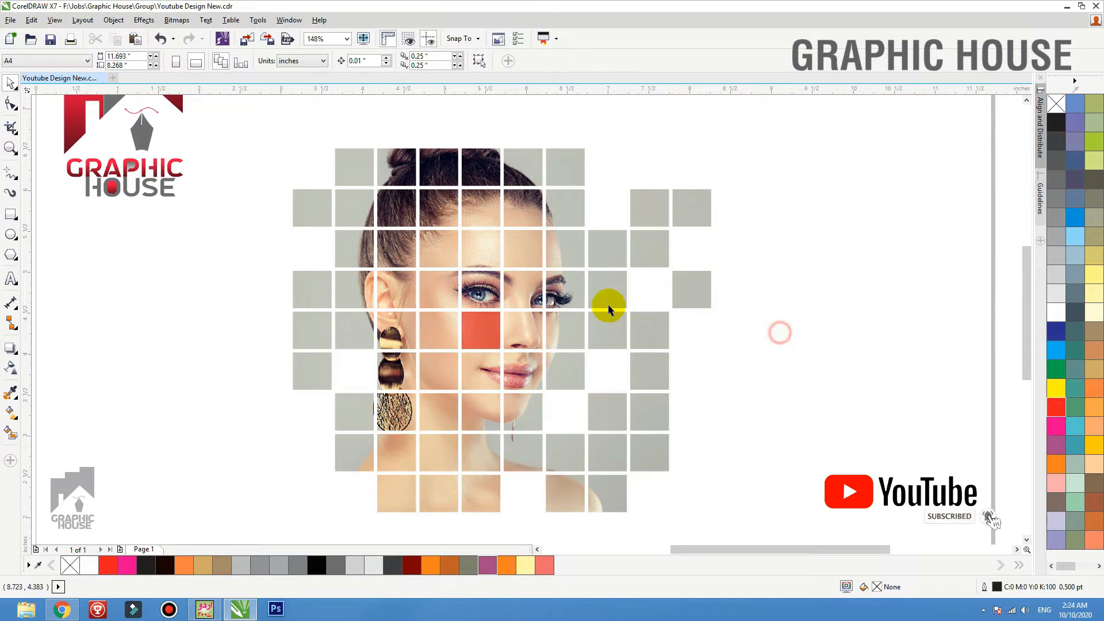
- Open the top row's fifth tile for PowerClip editing and cover it with a light gray rectangle about 0.69 × 0.63 in
scroll(609, 305, down, 2)
click(522, 398)
key(shift+F2)
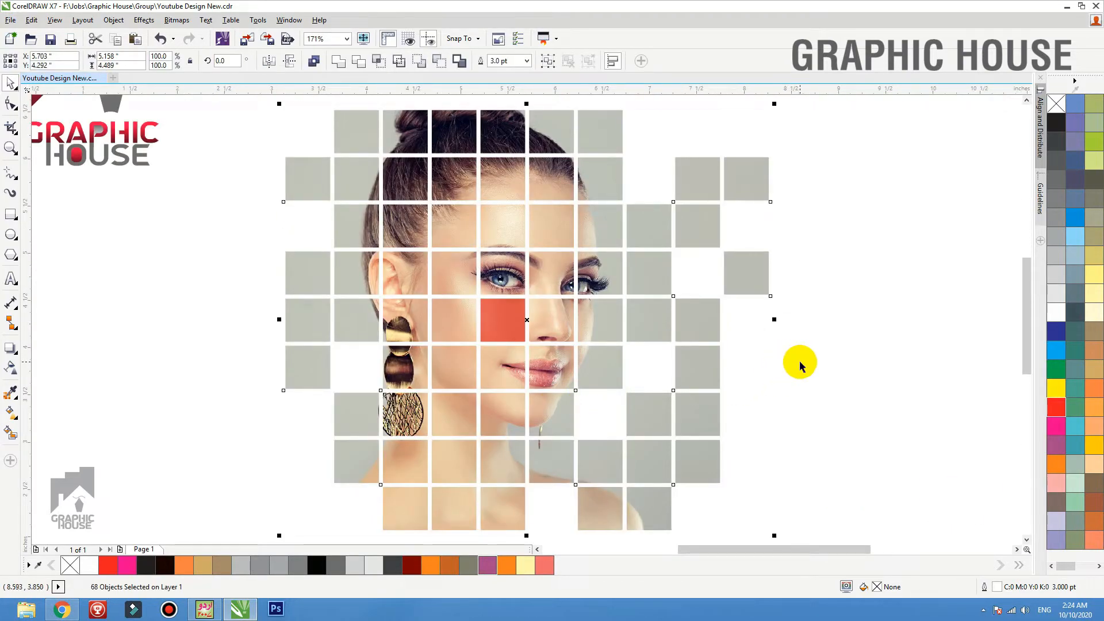
click(800, 366)
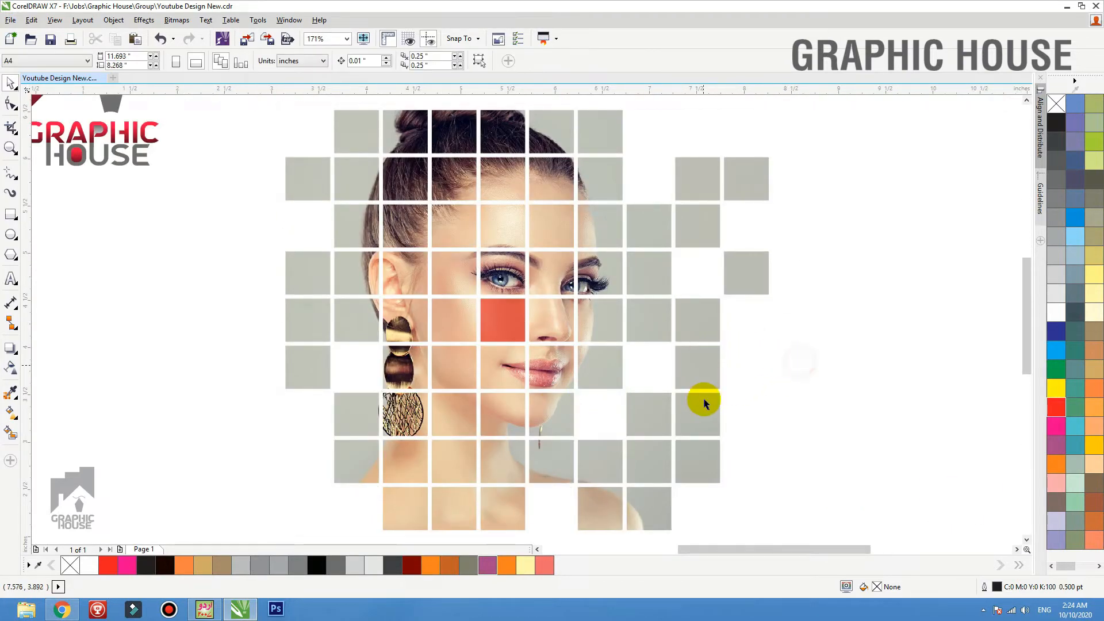
click(792, 338)
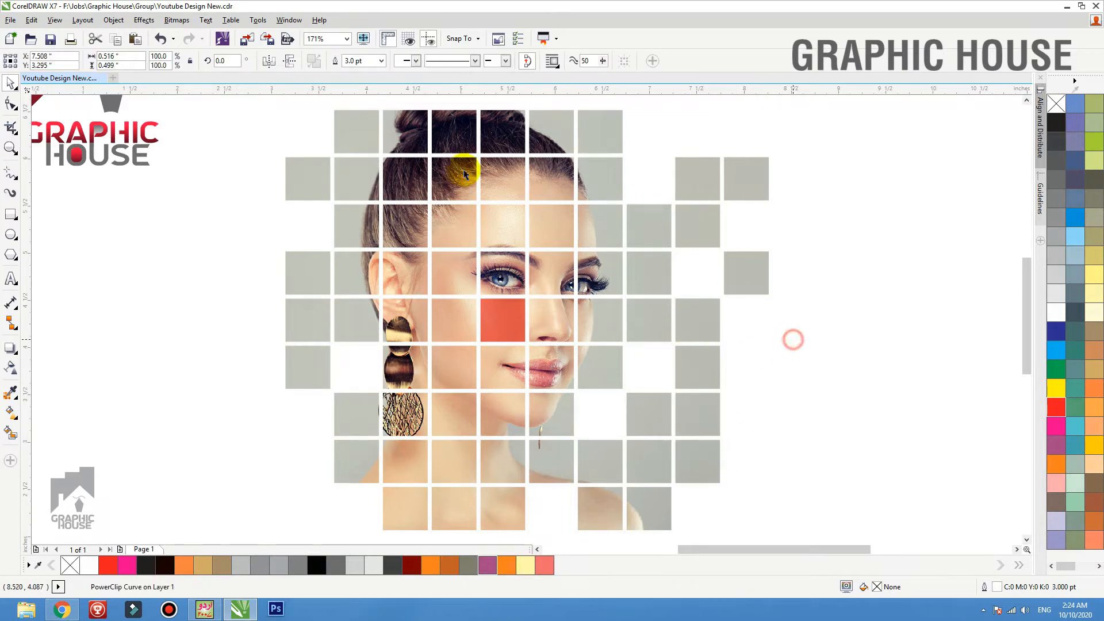
double_click(499, 140)
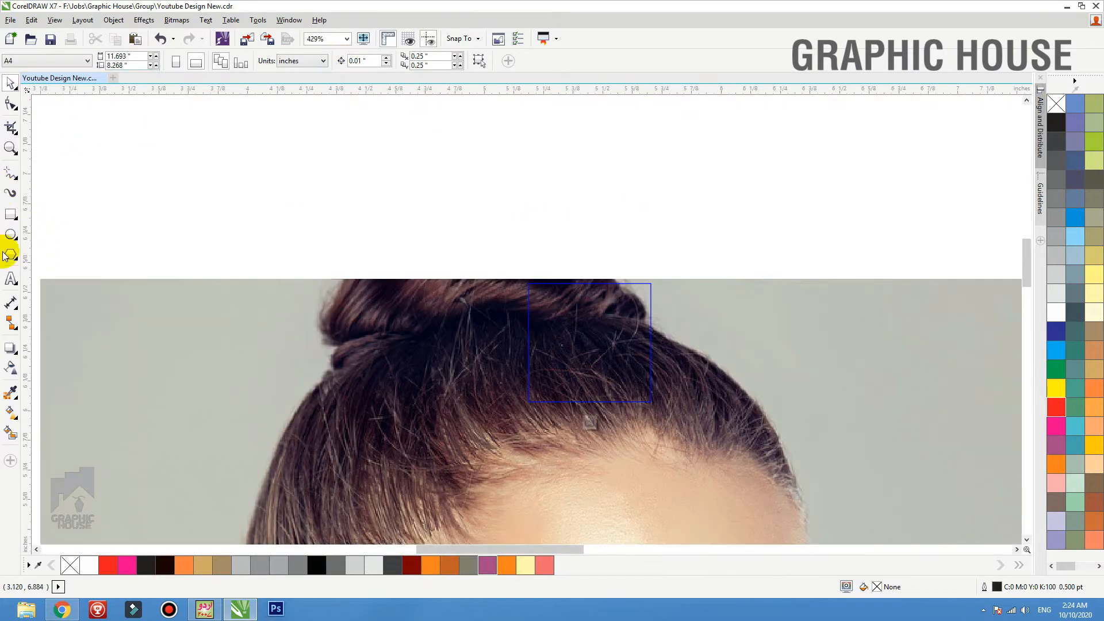
click(11, 217)
drag(501, 262, 665, 411)
click(1057, 292)
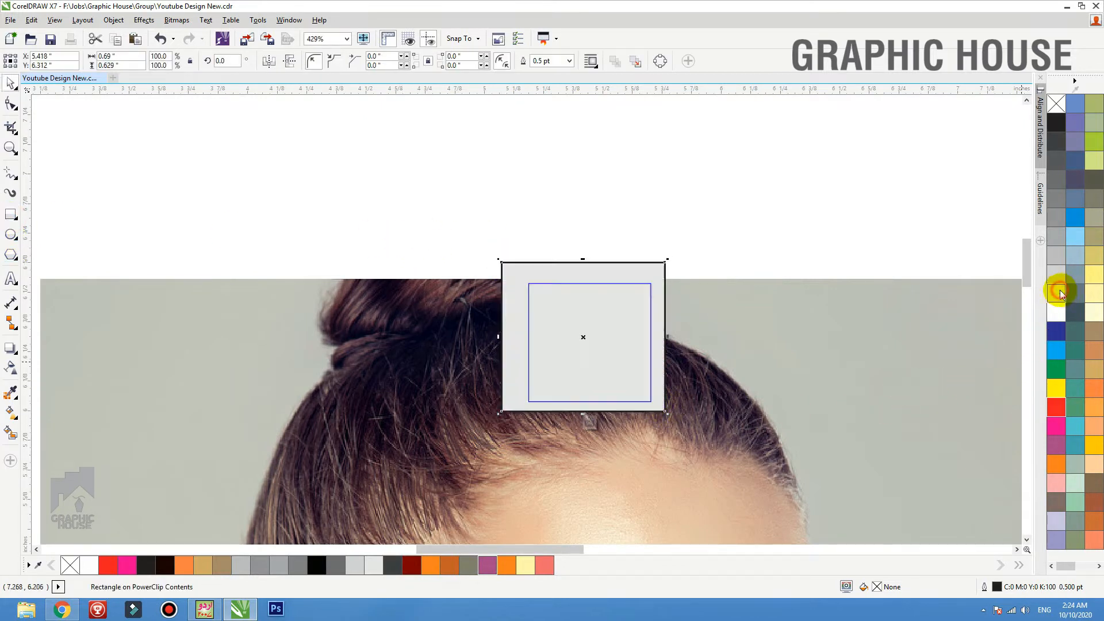
click(10, 371)
click(154, 60)
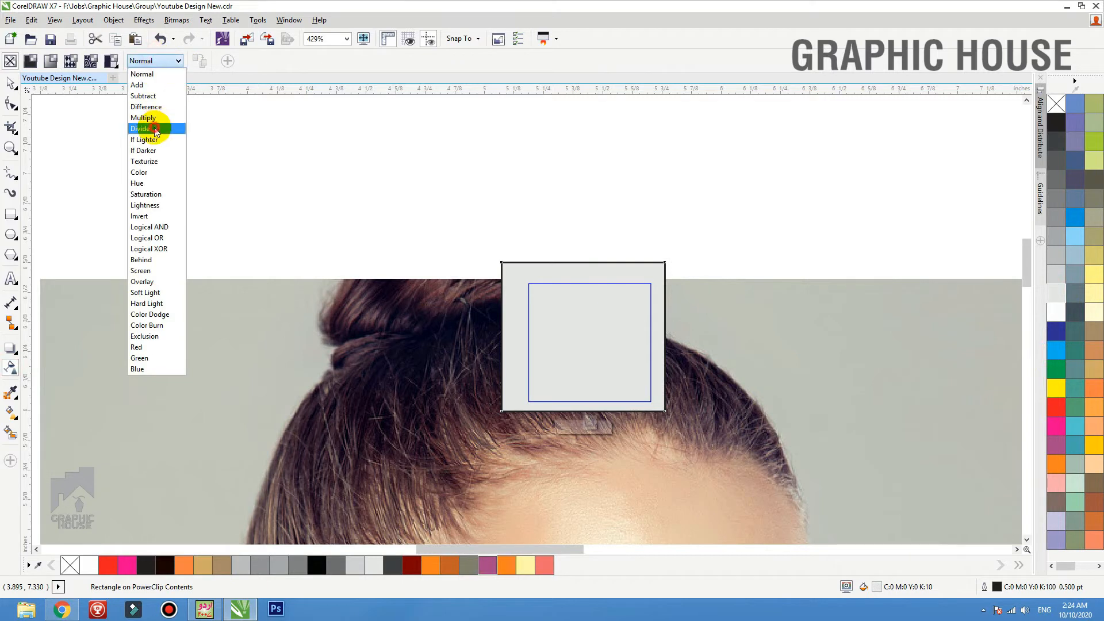
key(Escape)
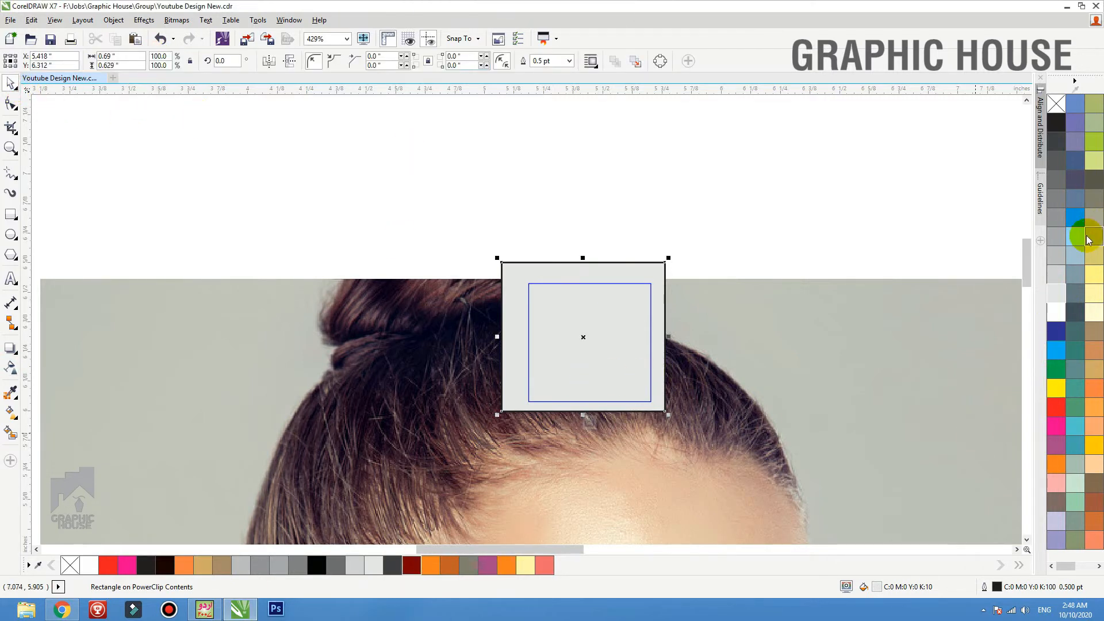
- Fill the rectangle over the top row's fifth tile light blue (C40 M0 Y0 K0) and remove its outline
click(1084, 237)
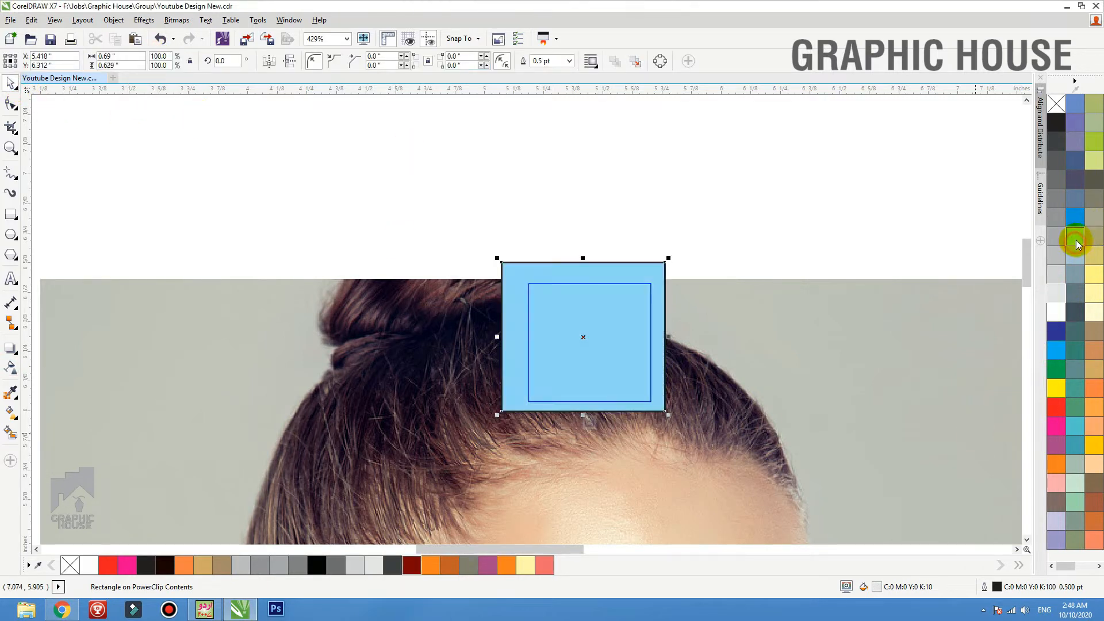
right_click(1057, 104)
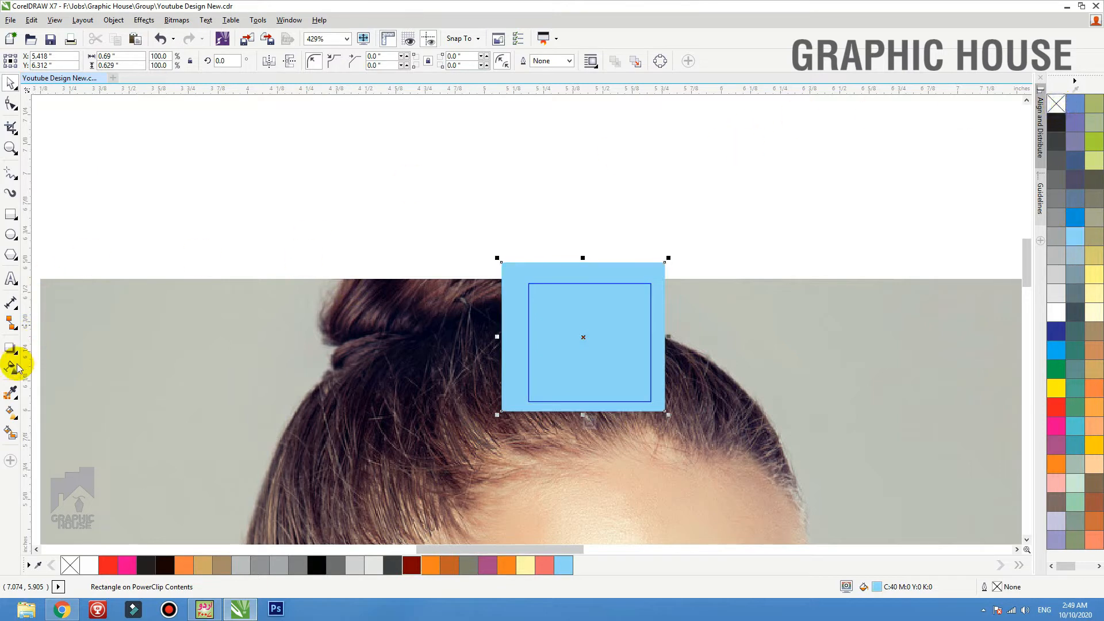
click(173, 39)
- Set the light blue rectangle's transparency merge mode to Multiply and leave PowerClip editing
click(10, 366)
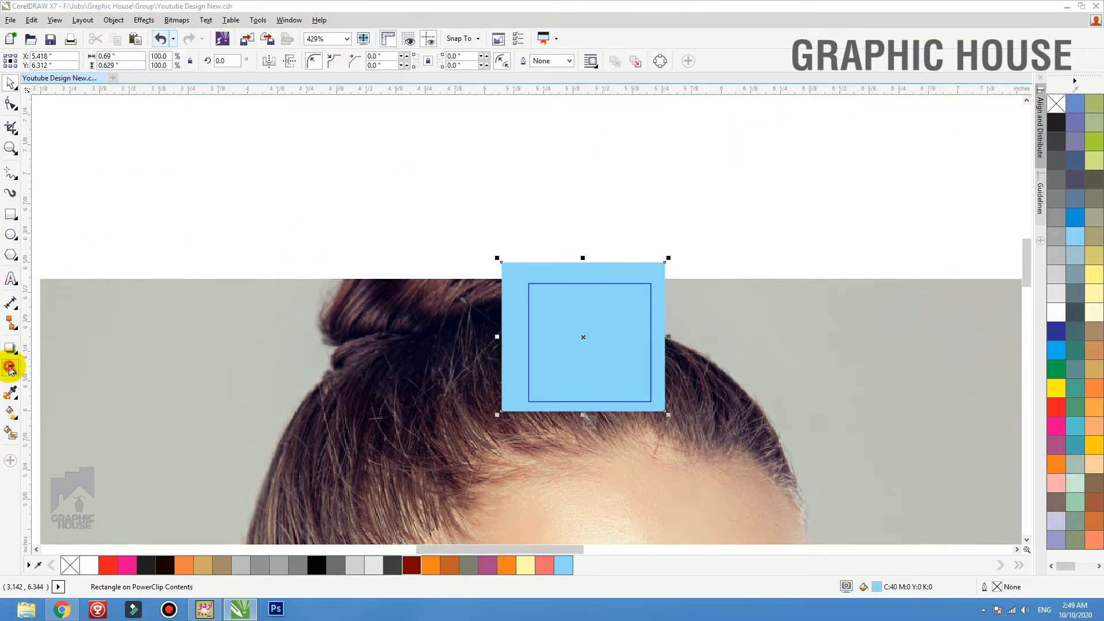
click(146, 65)
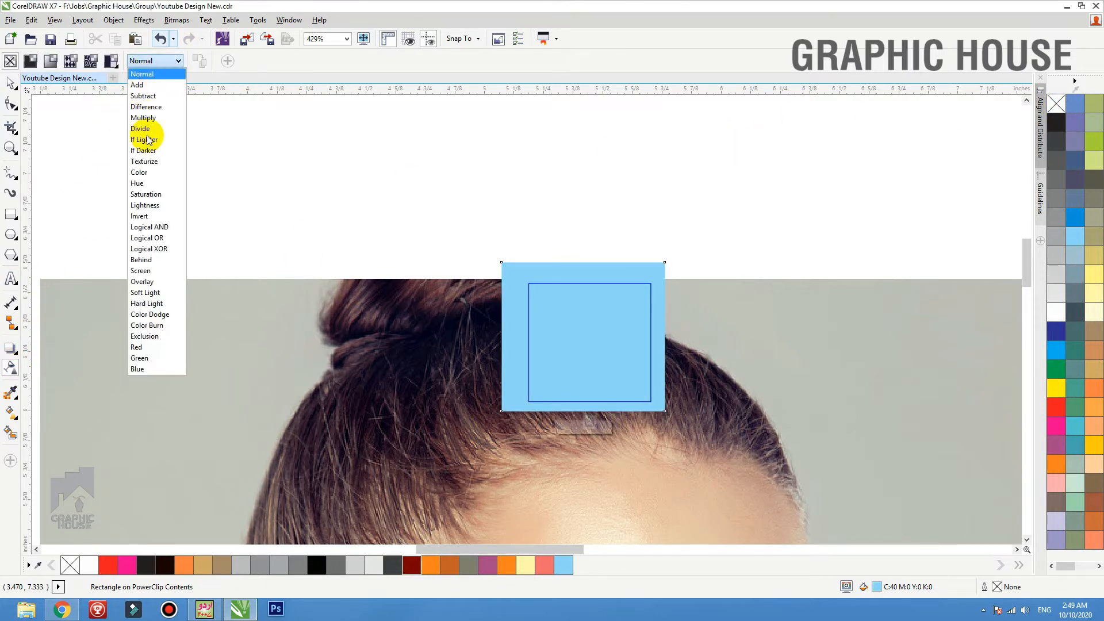
click(154, 118)
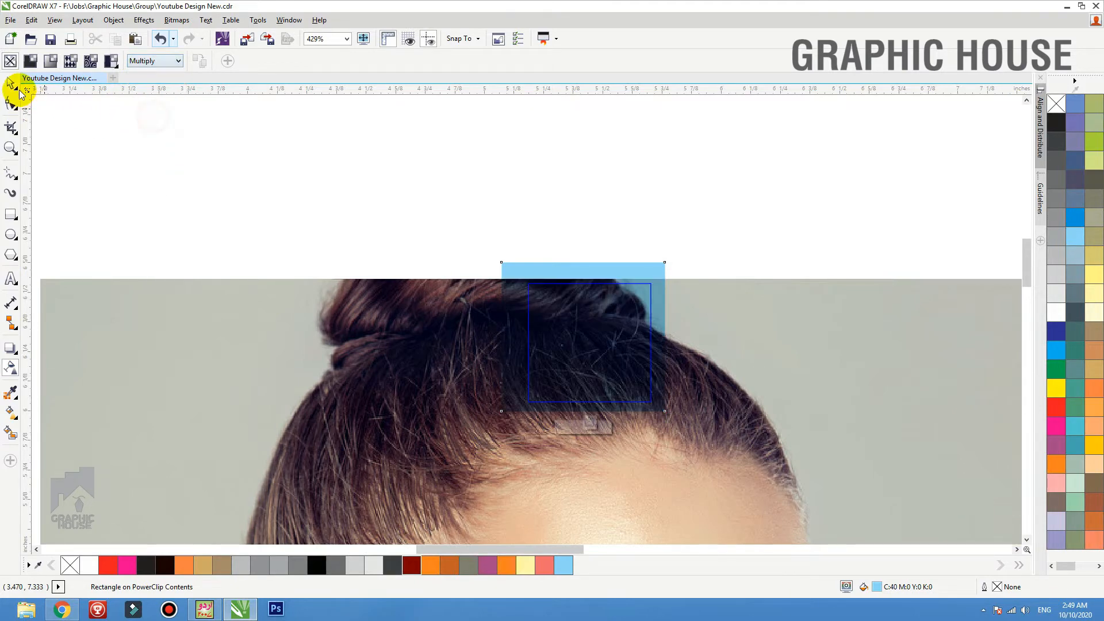
click(11, 84)
click(299, 165)
click(412, 166)
key(F3)
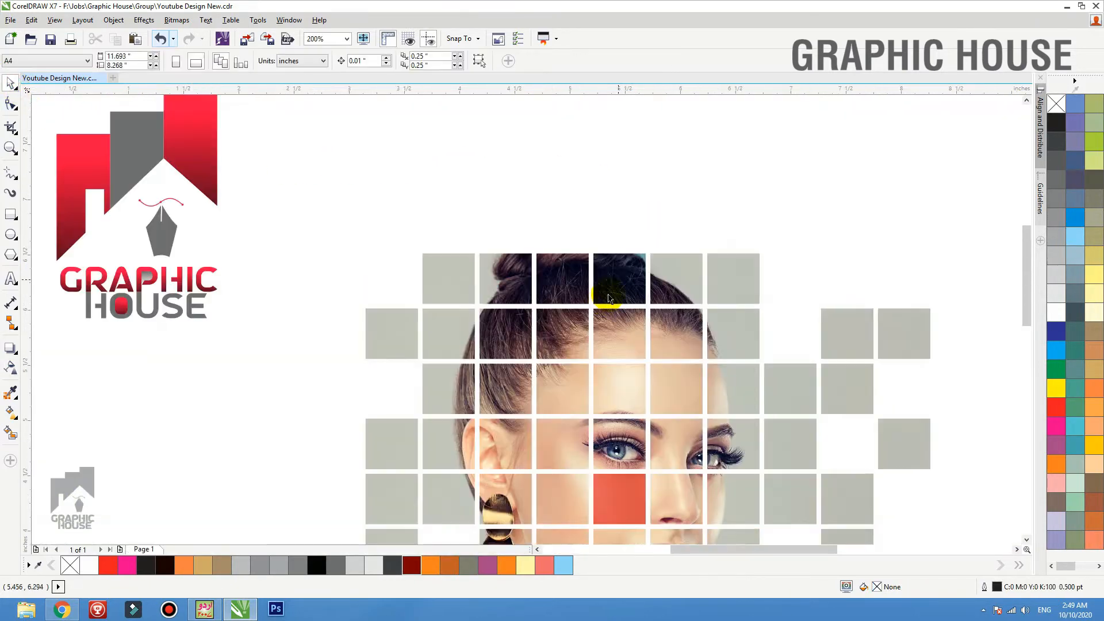
- Reopen the top row's fifth tile, recolor the rectangle inside it yellow, and leave PowerClip editing
double_click(612, 294)
click(626, 279)
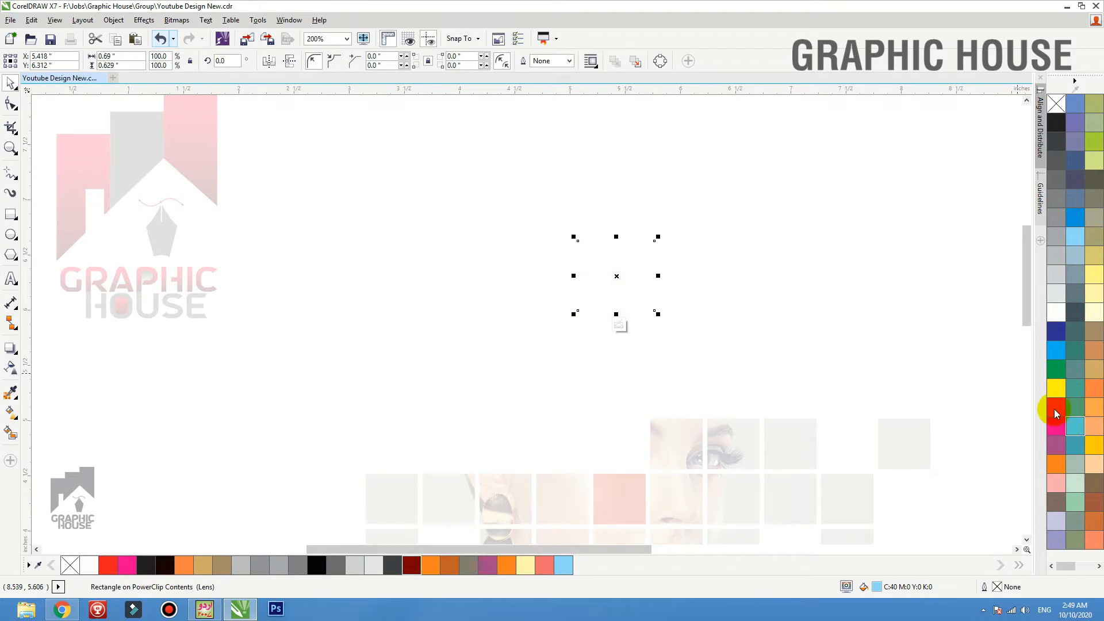
click(1060, 382)
ctrl+click(660, 162)
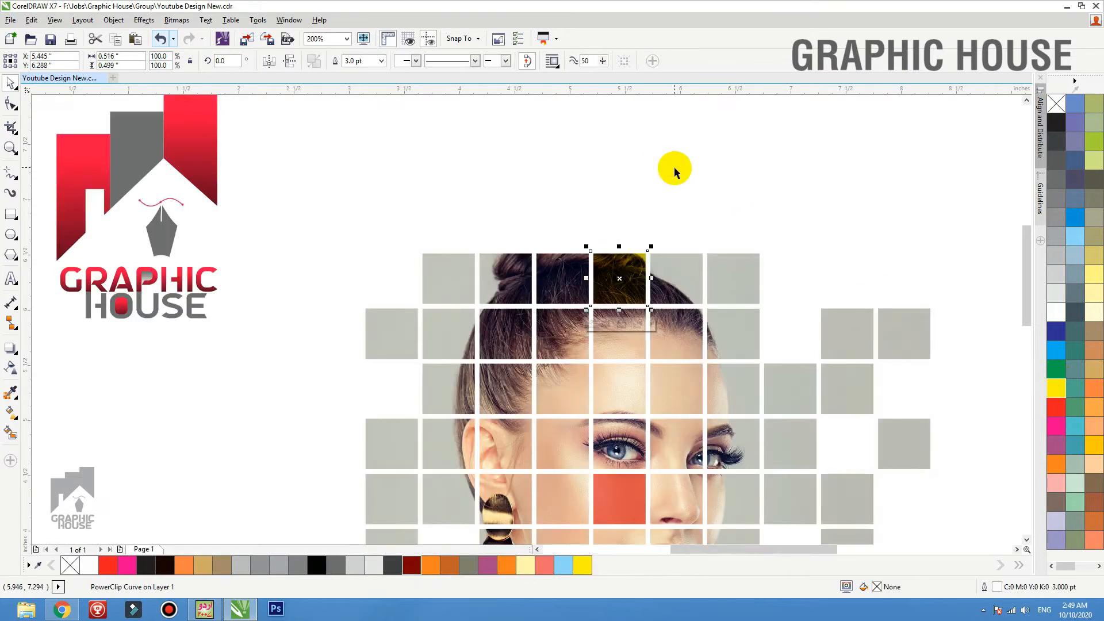
- Open the third row's third-column tile for PowerClip editing and draw a rectangle about 0.59 × 0.57 in around it
scroll(659, 206, down, 1)
key(F2)
drag(817, 225, 409, 442)
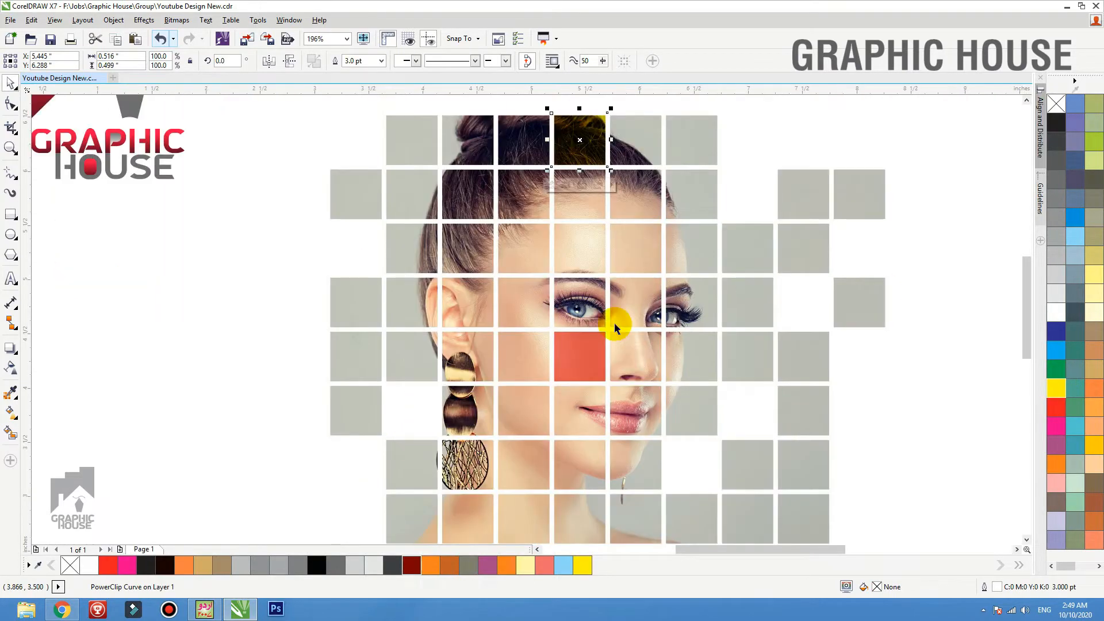
ctrl+click(467, 248)
key(F2)
drag(636, 190, 352, 315)
click(9, 215)
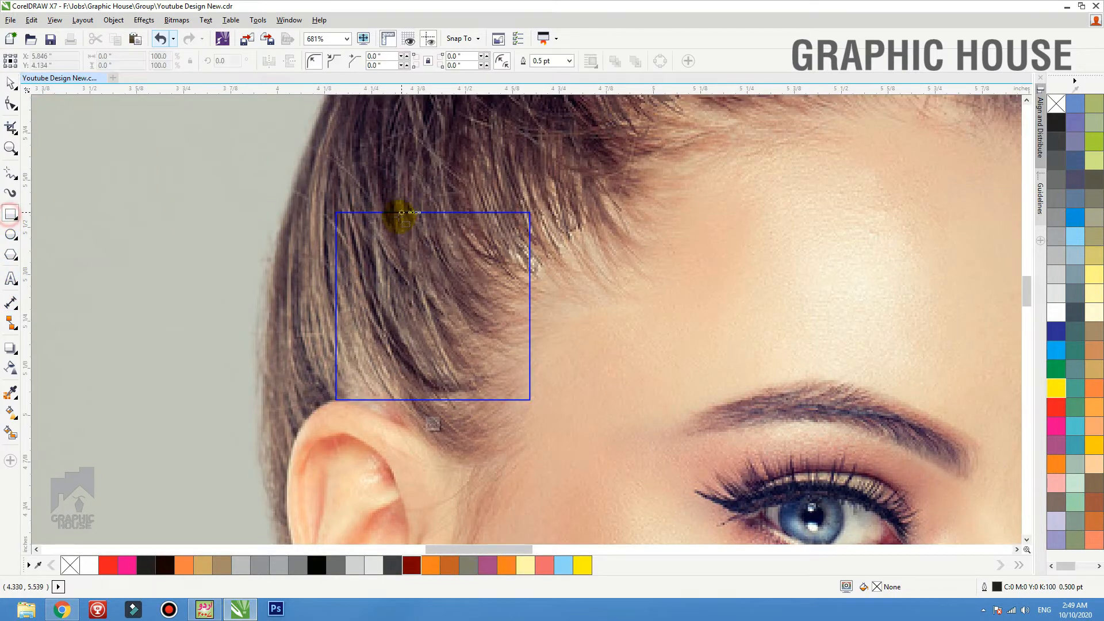
drag(323, 197, 545, 410)
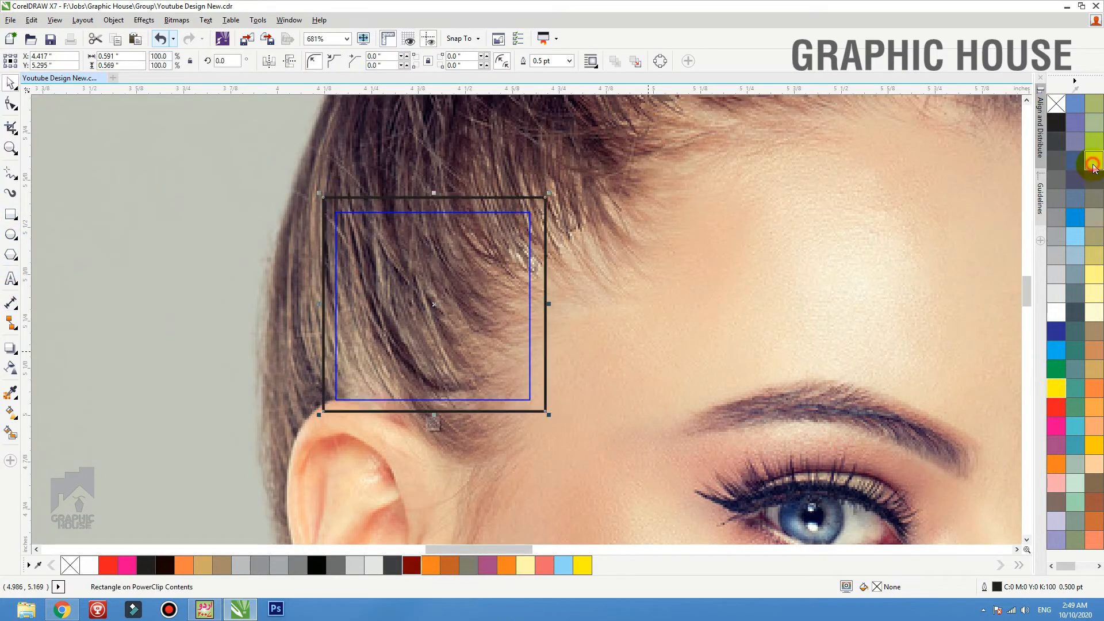
- Give the new rectangle a yellow-green fill (C20 M0 Y60 K0), Multiply merge mode and no outline, and leave PowerClip editing
click(1094, 165)
click(10, 368)
click(154, 60)
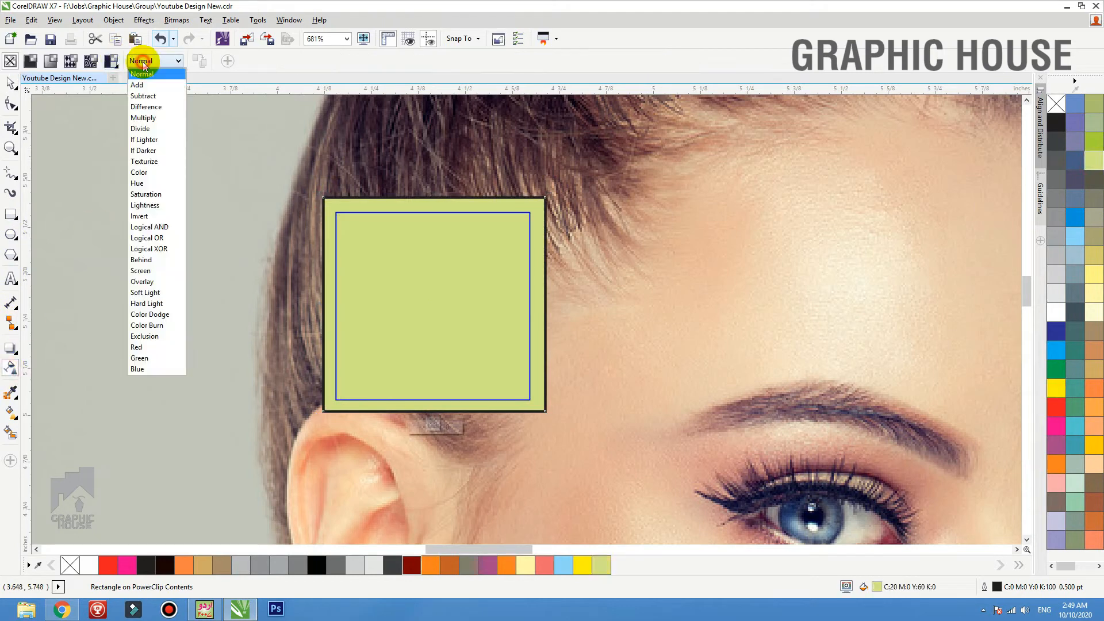
click(151, 117)
click(9, 83)
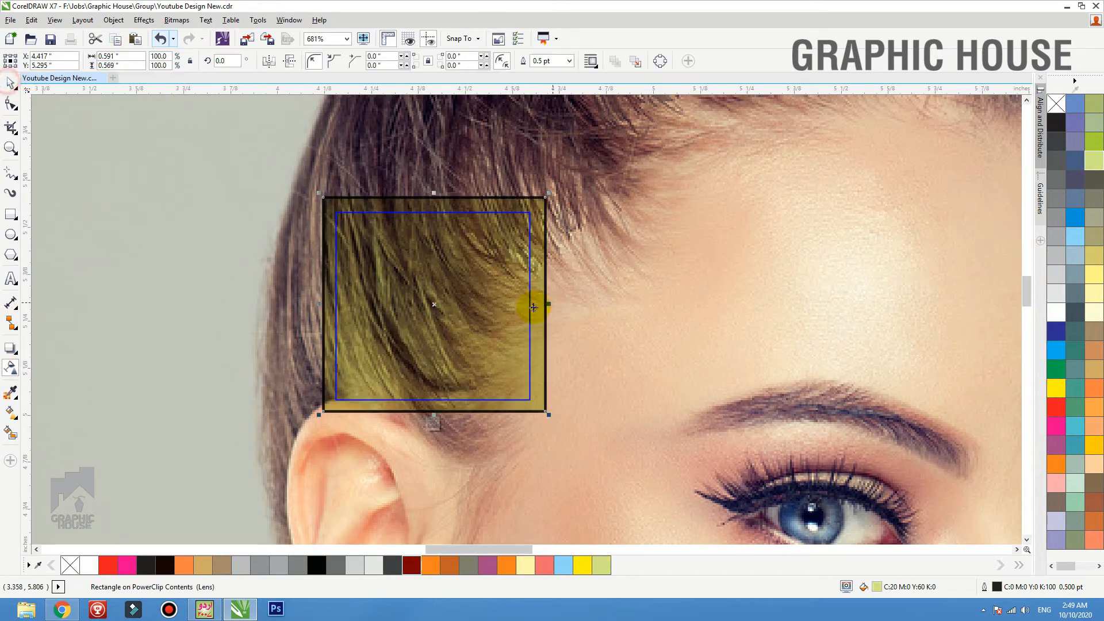
key(F3)
right_click(1057, 104)
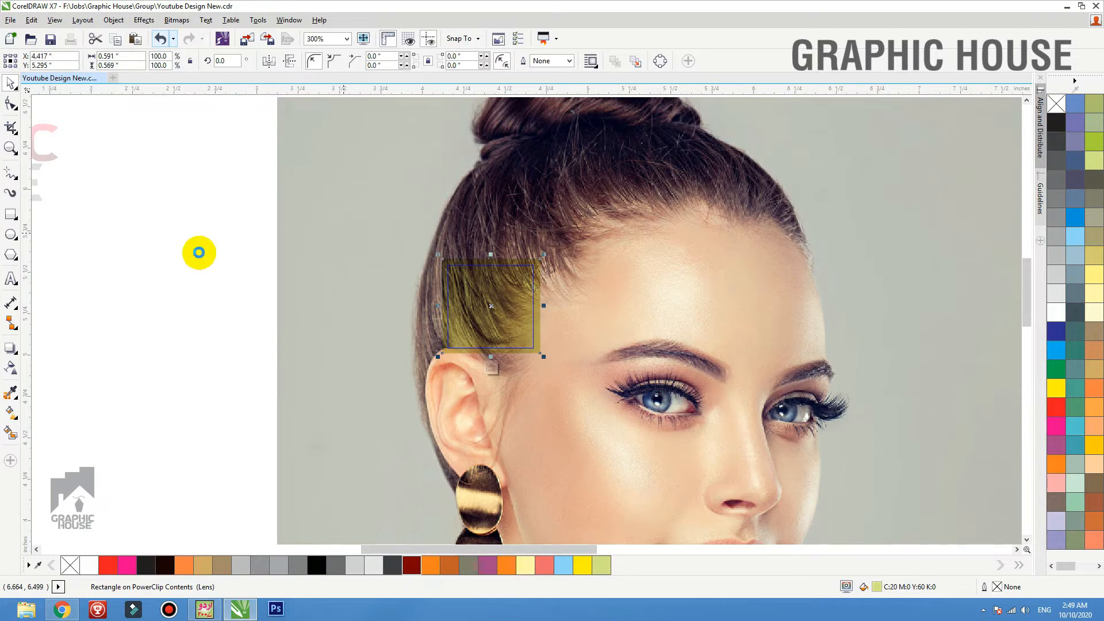
ctrl+click(184, 259)
- Paste a copy of the rectangle over the third row's sixth-column tile and fill it light blue (C40 M0 Y0 K0)
key(ctrl+v)
key(F3)
drag(497, 289, 623, 291)
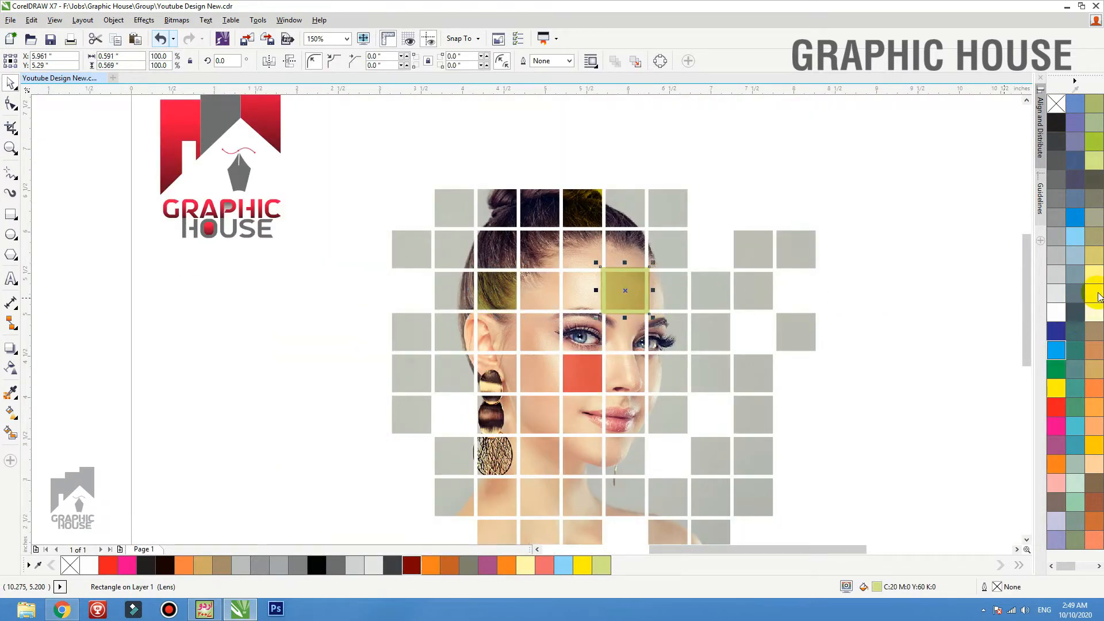
click(1075, 241)
- Copy the blue rectangle onto row six column four, fill it golden yellow (C0 M20 Y100 K0), and duplicate it onto row five column two
drag(623, 301, 538, 427)
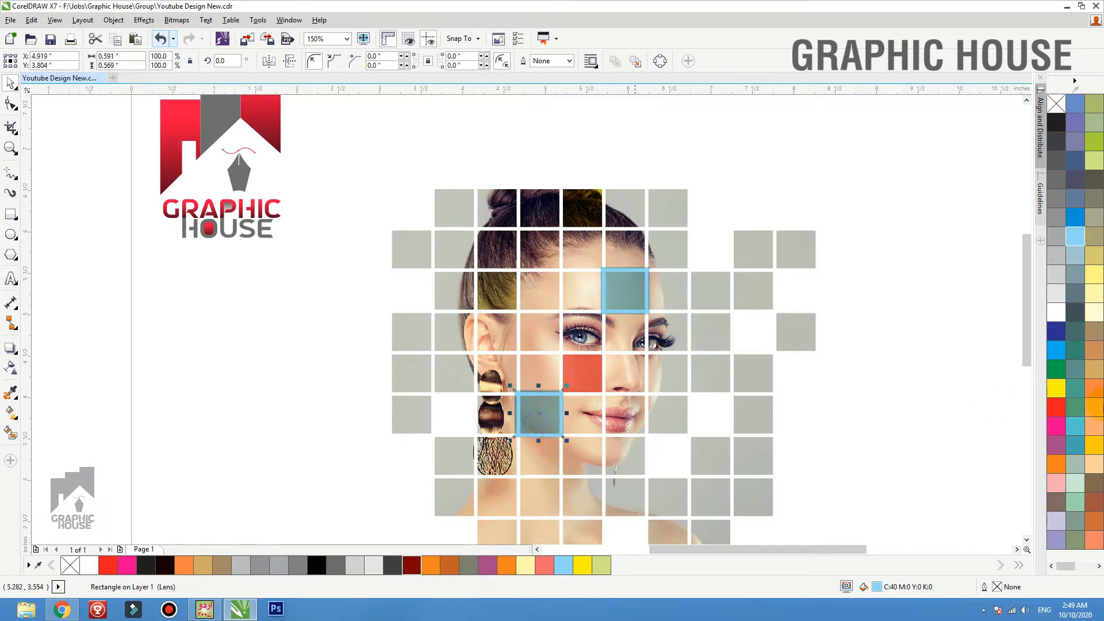
click(1094, 448)
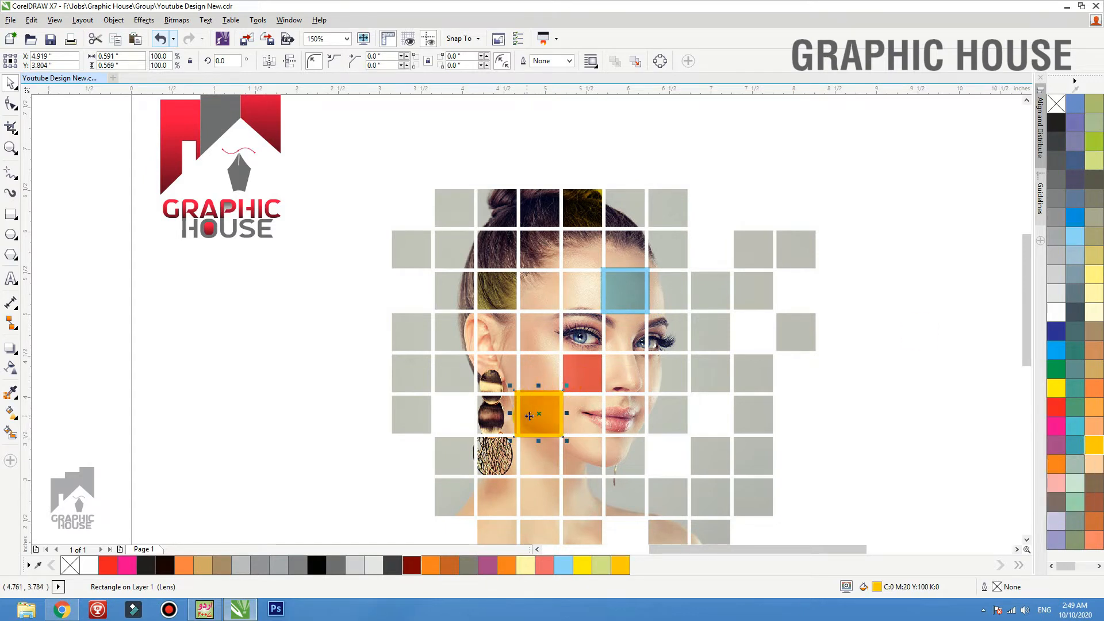
drag(529, 415, 446, 376)
right_click(445, 376)
click(444, 377)
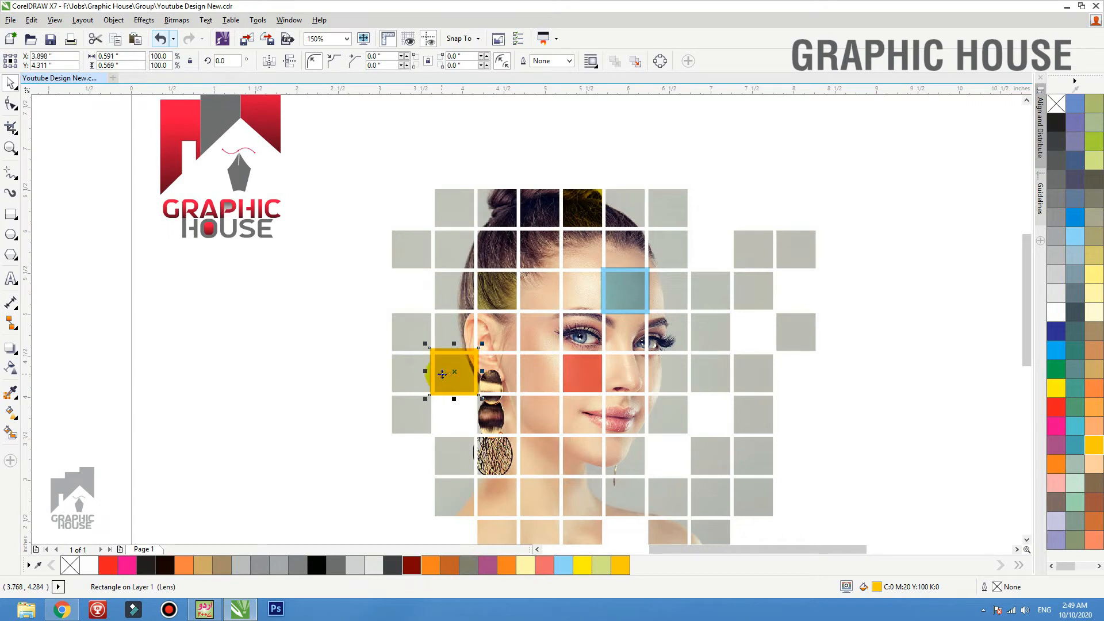
- Copy the golden rectangle onto row four column eight and PowerClip another copy inside the tile at row two column three
drag(442, 375, 738, 345)
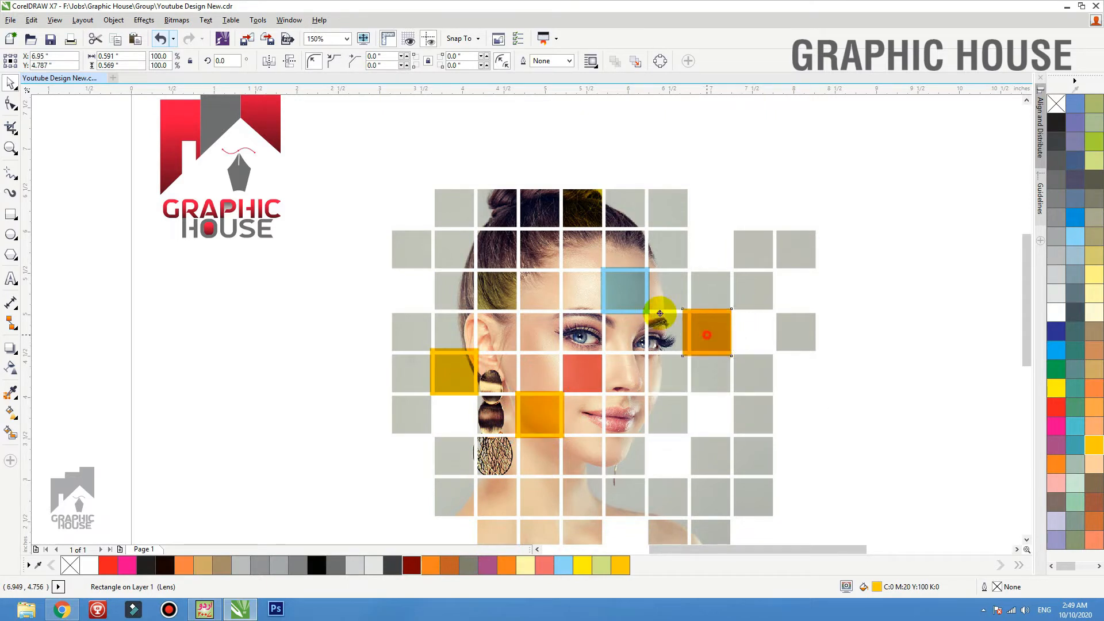
drag(659, 313, 497, 250)
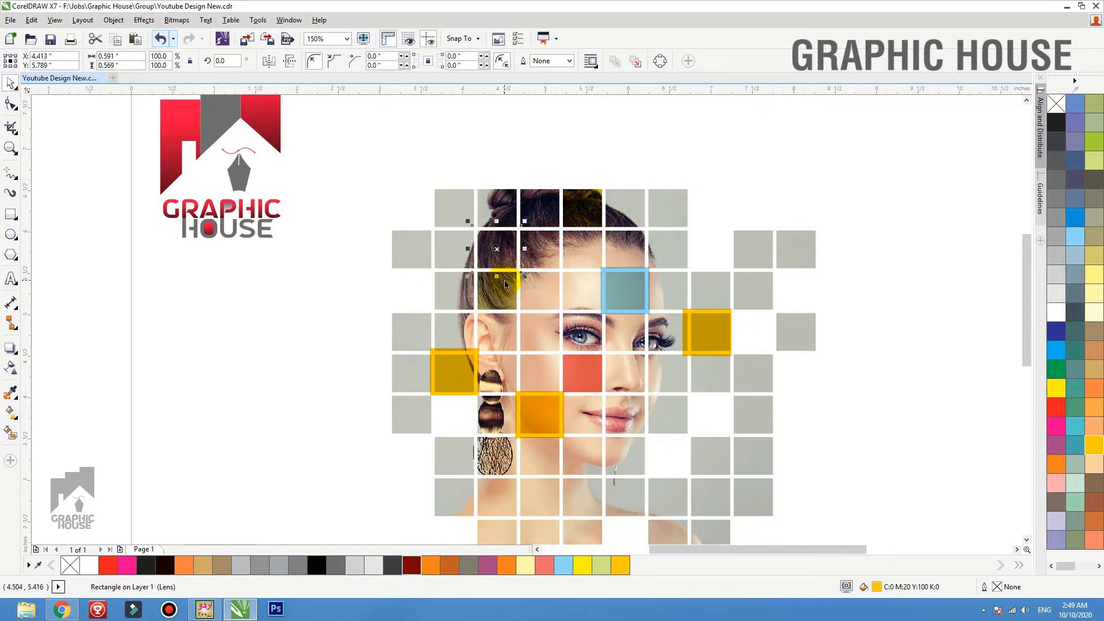
- Recolor the rectangle at row four column eight orange (C0 M60 Y60 K0) and PowerClip it inside its tile
click(711, 335)
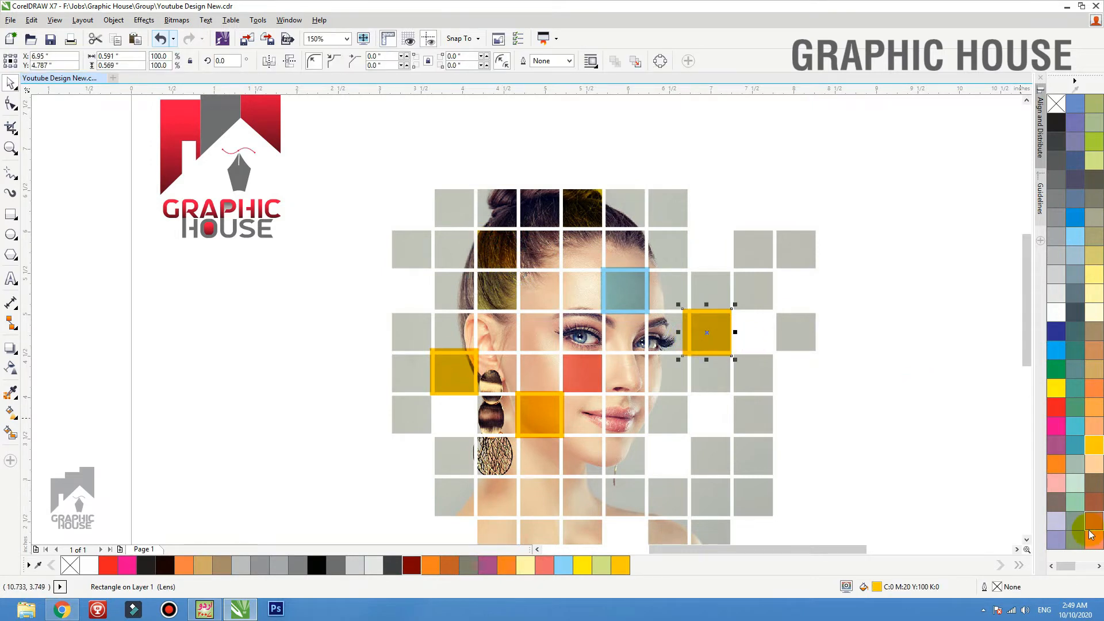
click(1099, 546)
key(alt+j)
key(w)
key(p)
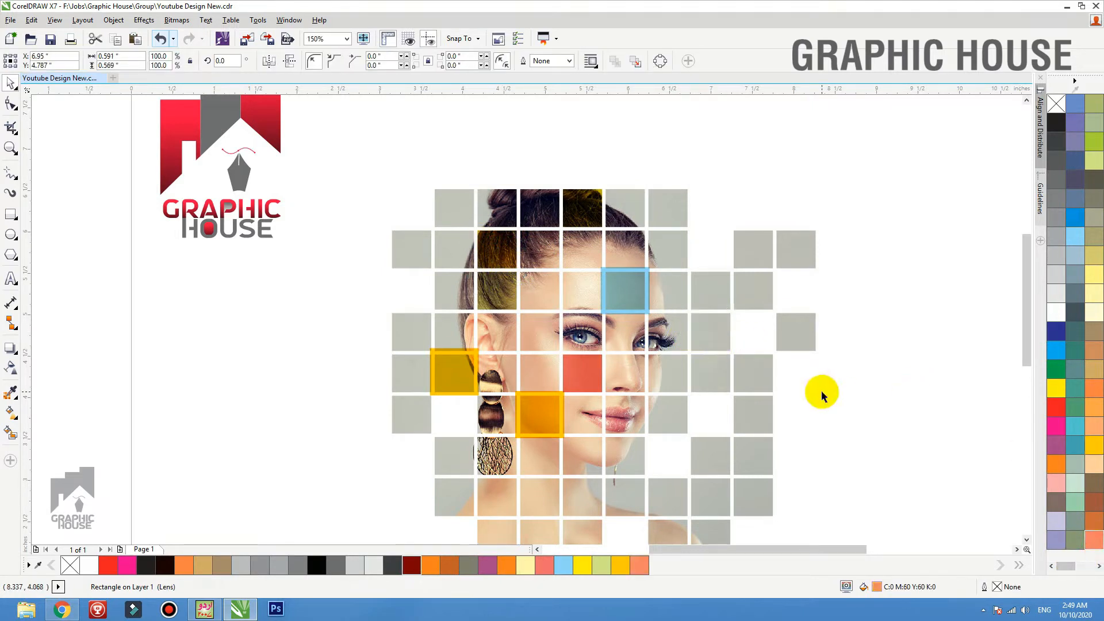
click(711, 332)
- Recolor the row six column four rectangle soft green, and PowerClip it and the golden row five column two rectangle inside their tiles
click(543, 402)
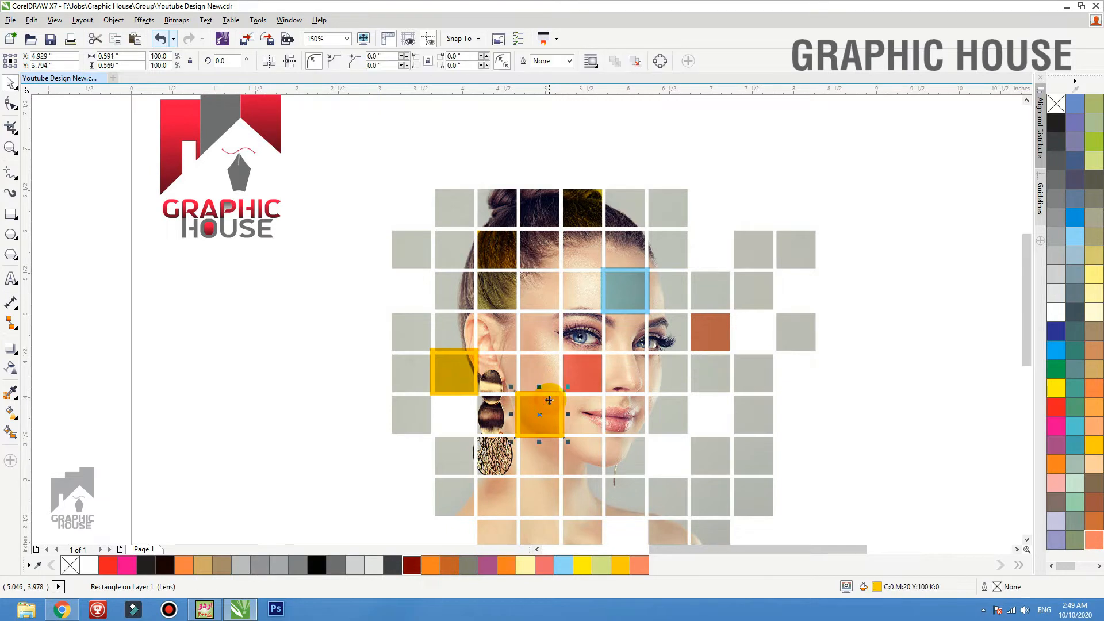
click(1075, 502)
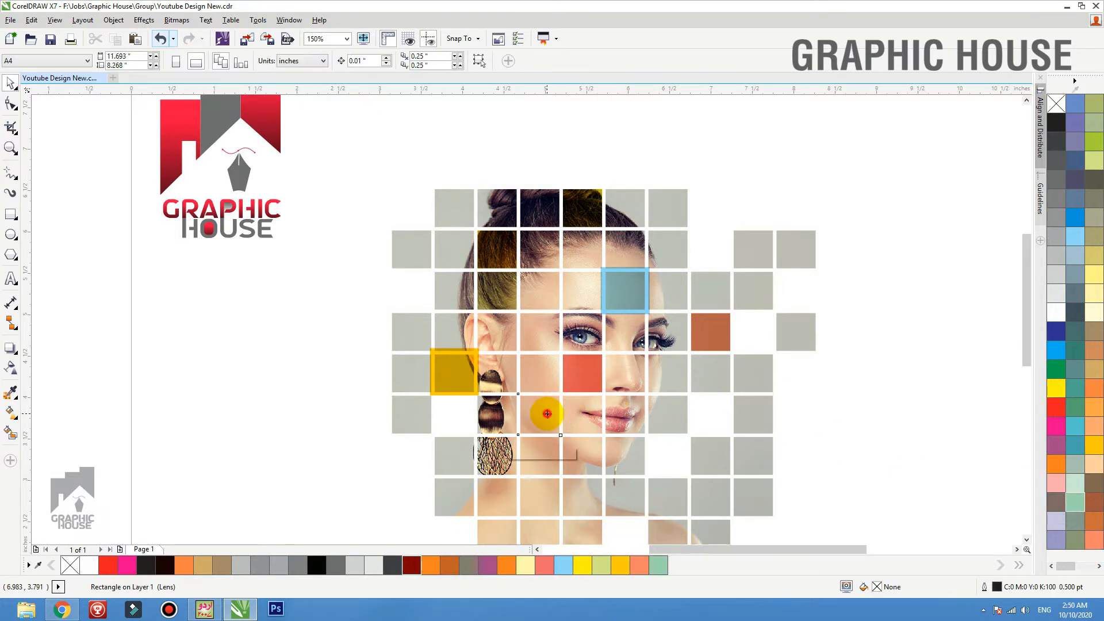
click(441, 377)
click(752, 333)
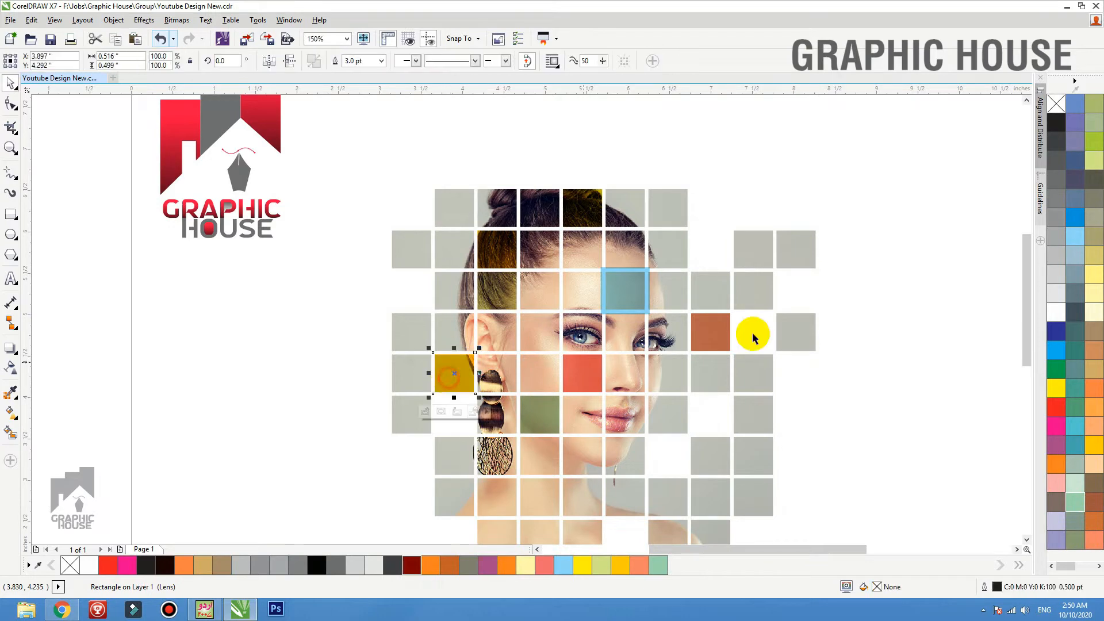
- Copy the light blue rectangle onto row four column four and PowerClip the original inside the tile at row three column six
scroll(816, 282, down, 2)
drag(863, 193, 555, 425)
key(shift+F2)
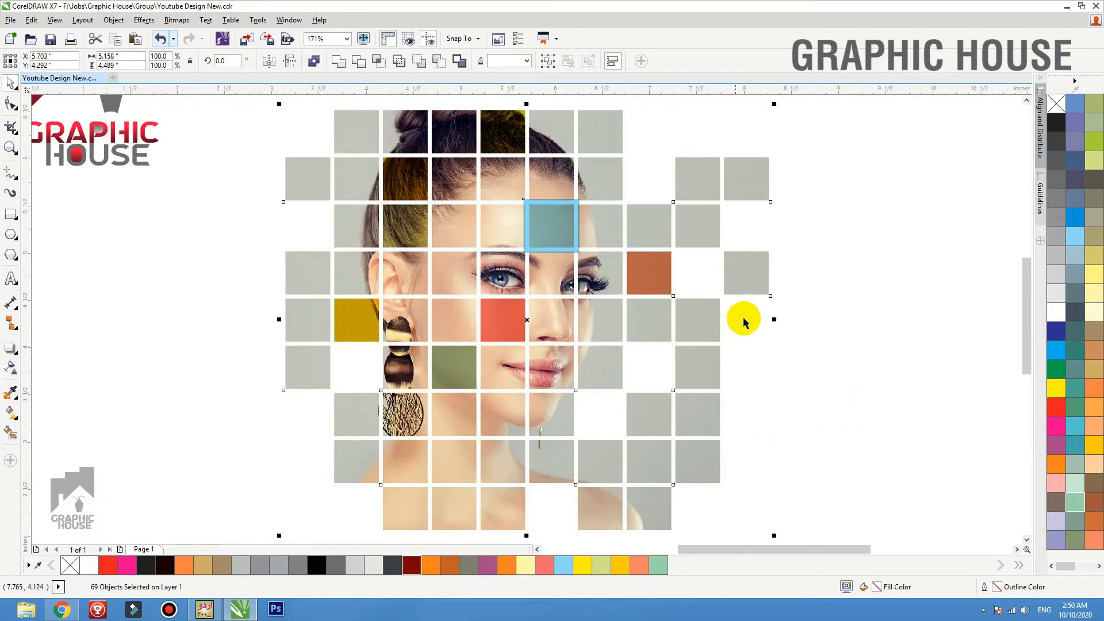
click(795, 313)
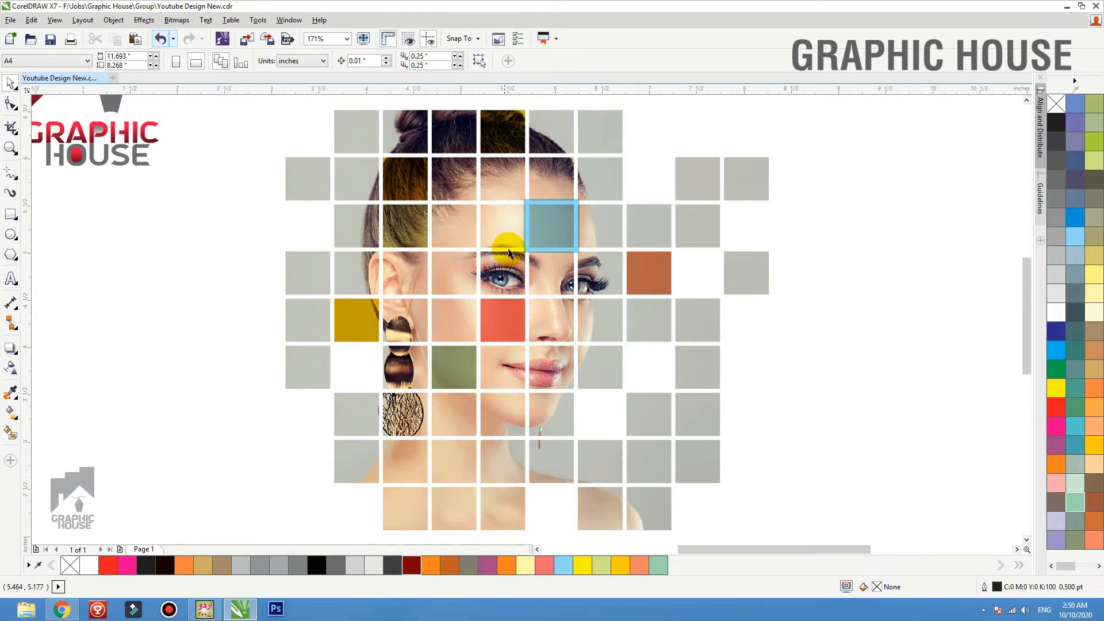
click(556, 233)
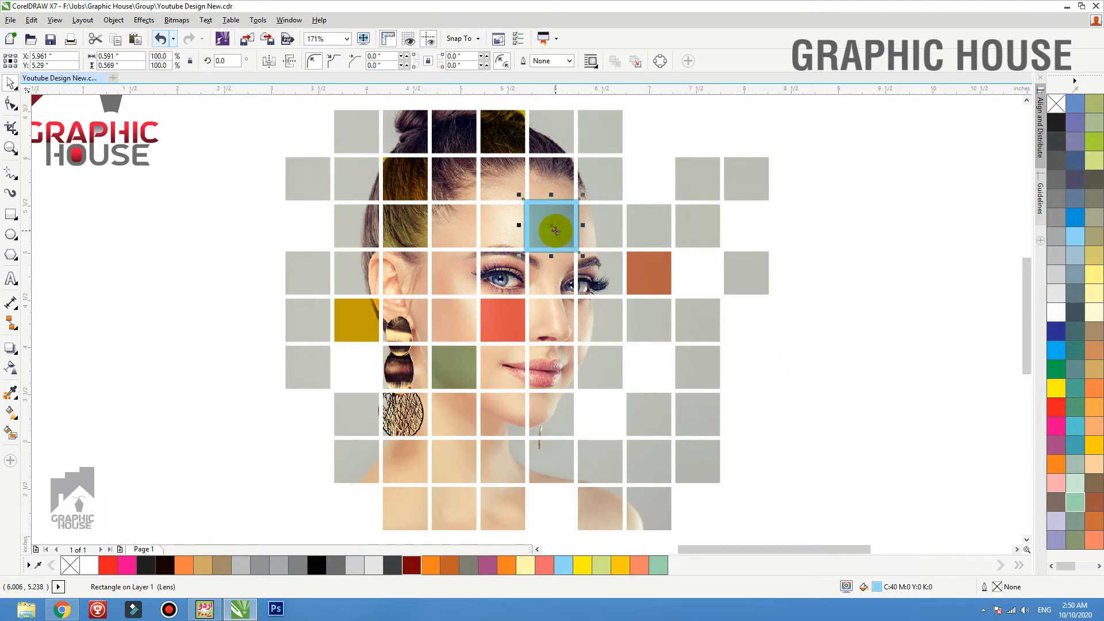
drag(555, 230, 457, 279)
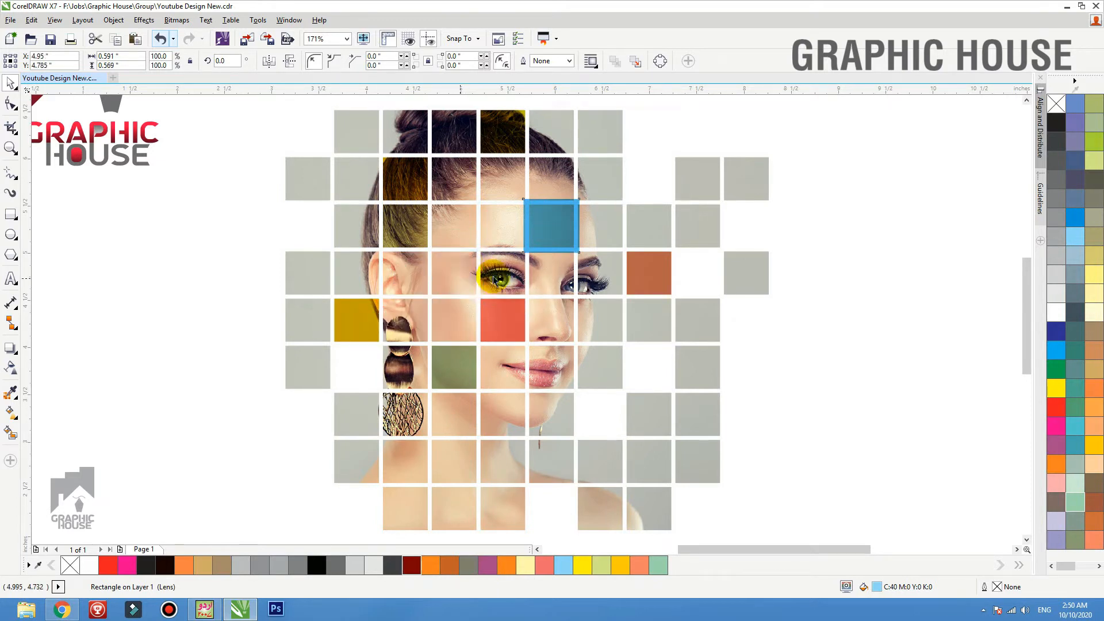
key(alt+c)
key(w)
key(p)
click(544, 233)
- Recolor the rectangle at row four column four peach (C0 M20 Y20 K0) and PowerClip it inside its tile
click(460, 267)
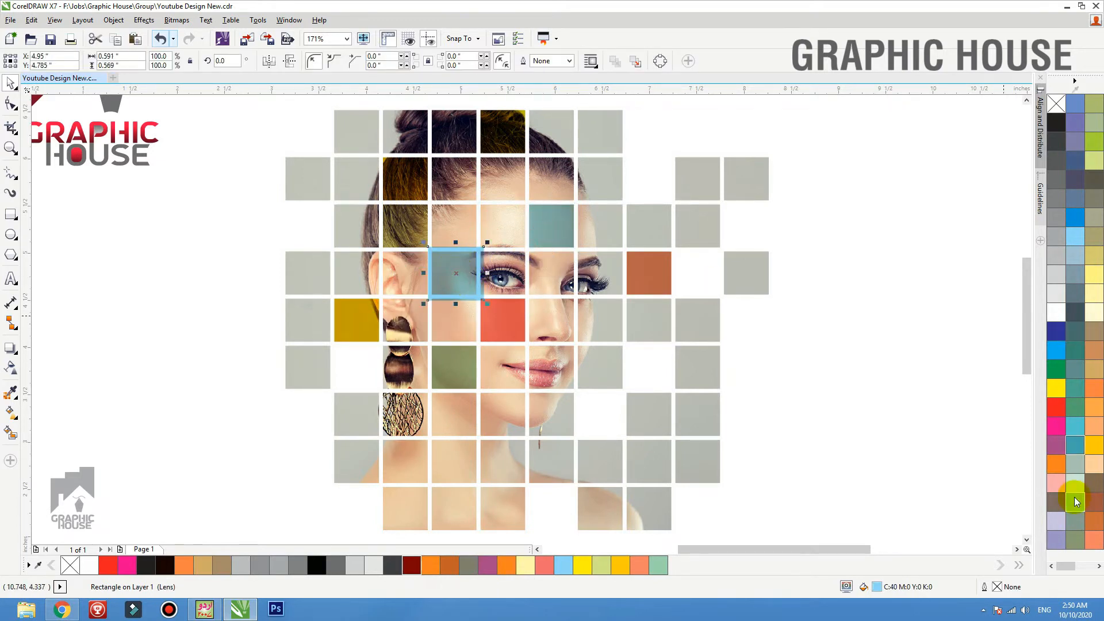
drag(1065, 566, 1079, 568)
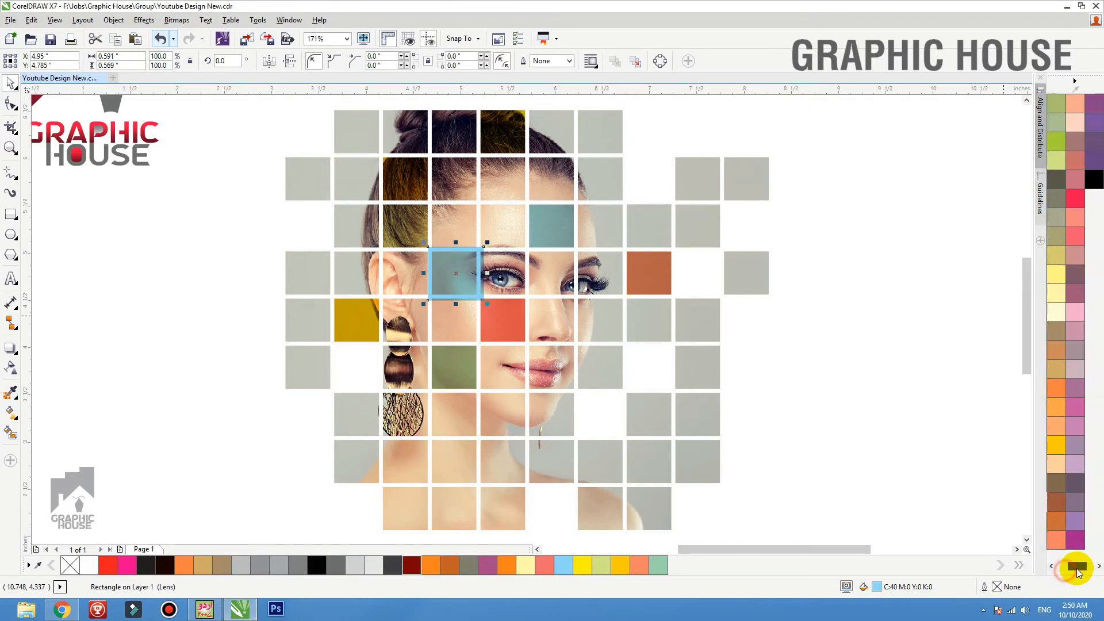
click(1077, 127)
key(alt+c)
key(w)
key(p)
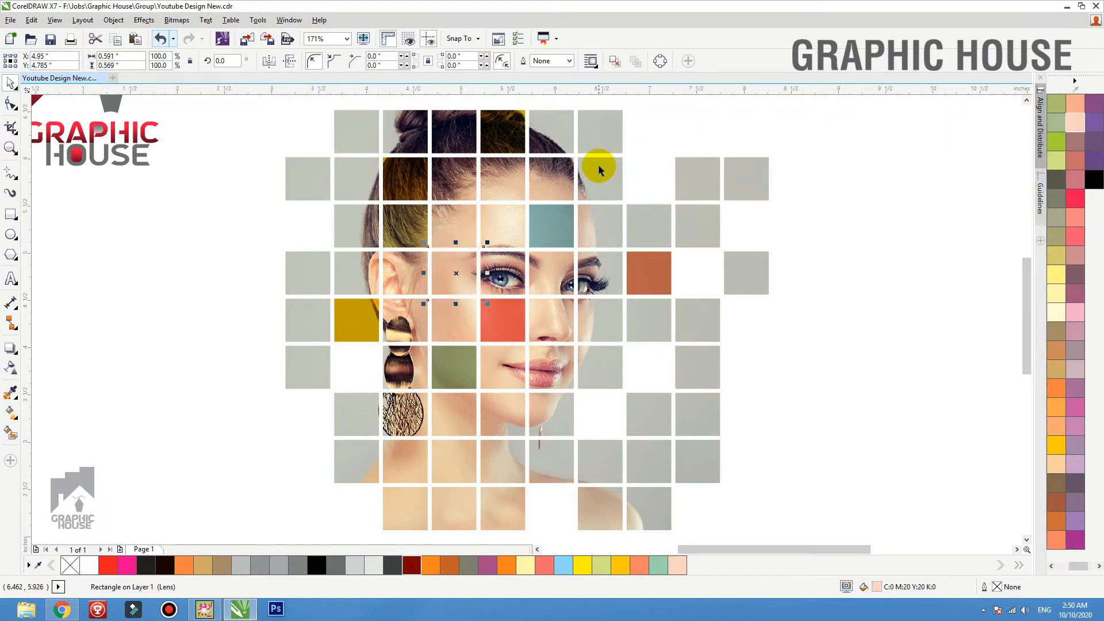
click(442, 275)
drag(455, 274, 831, 357)
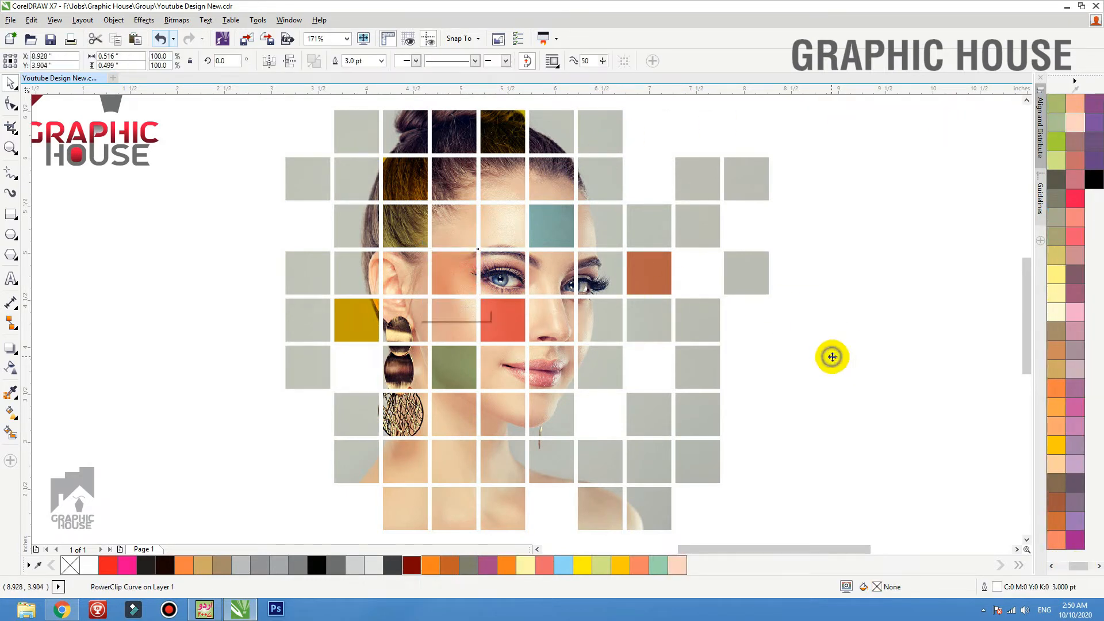
right_click(831, 357)
key(Escape)
key(ctrl+z)
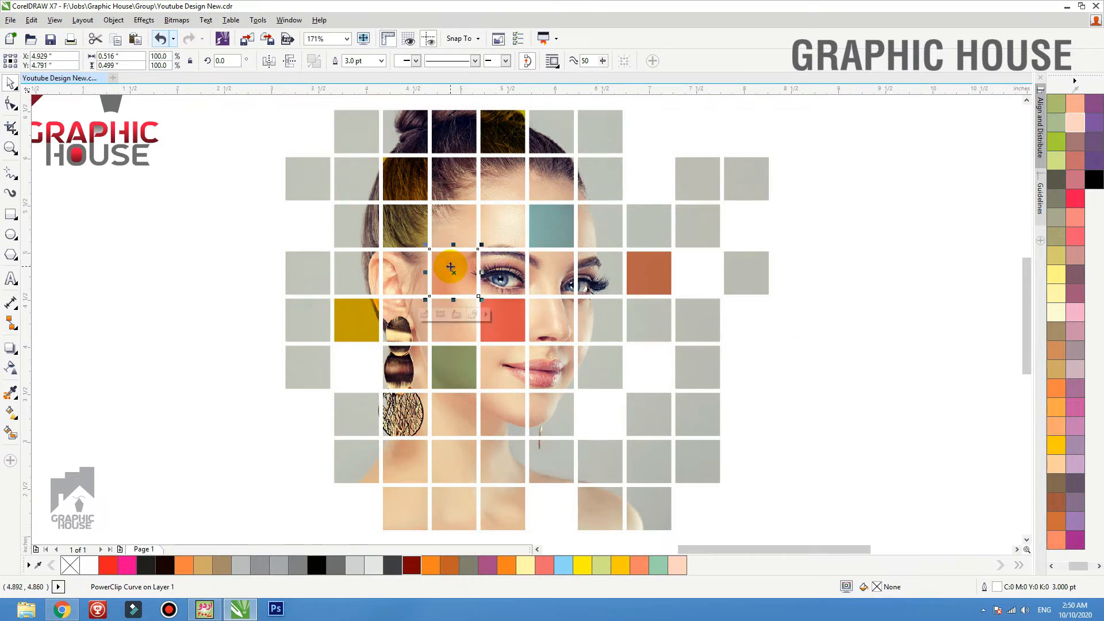
- Copy the row four column four tile beside the grid, extract its contents, keep the peach rectangle below the grid and delete the photo
drag(451, 264, 796, 285)
right_click(800, 283)
click(841, 176)
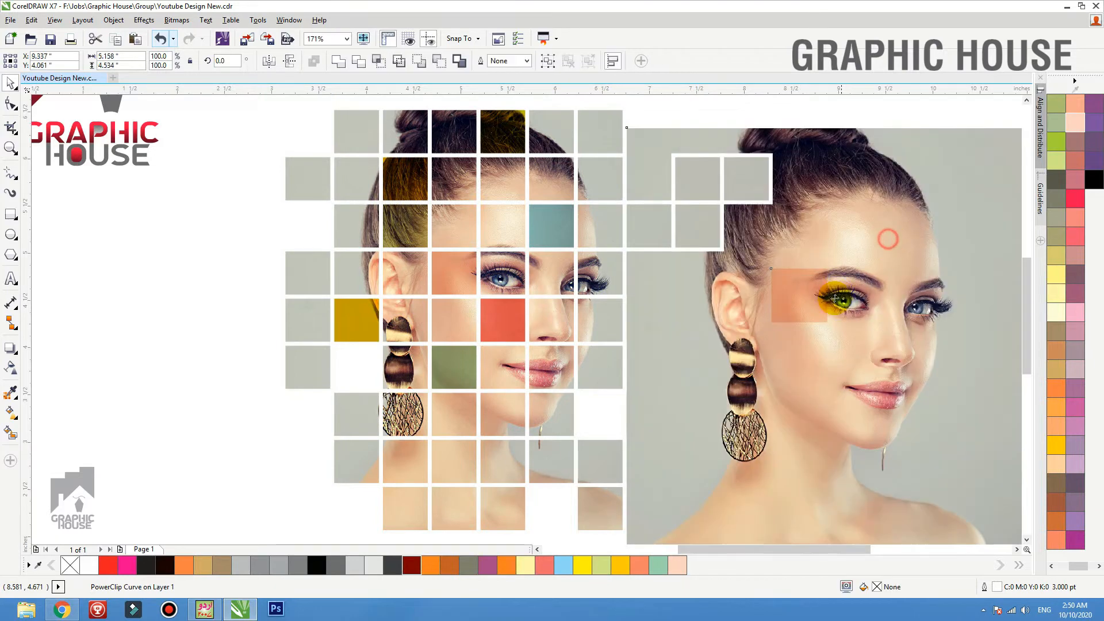
scroll(766, 285, down, 2)
click(840, 156)
drag(781, 291, 649, 405)
mouse_move(786, 400)
mouse_down()
mouse_move(840, 368)
mouse_move(751, 262)
mouse_up()
key(Delete)
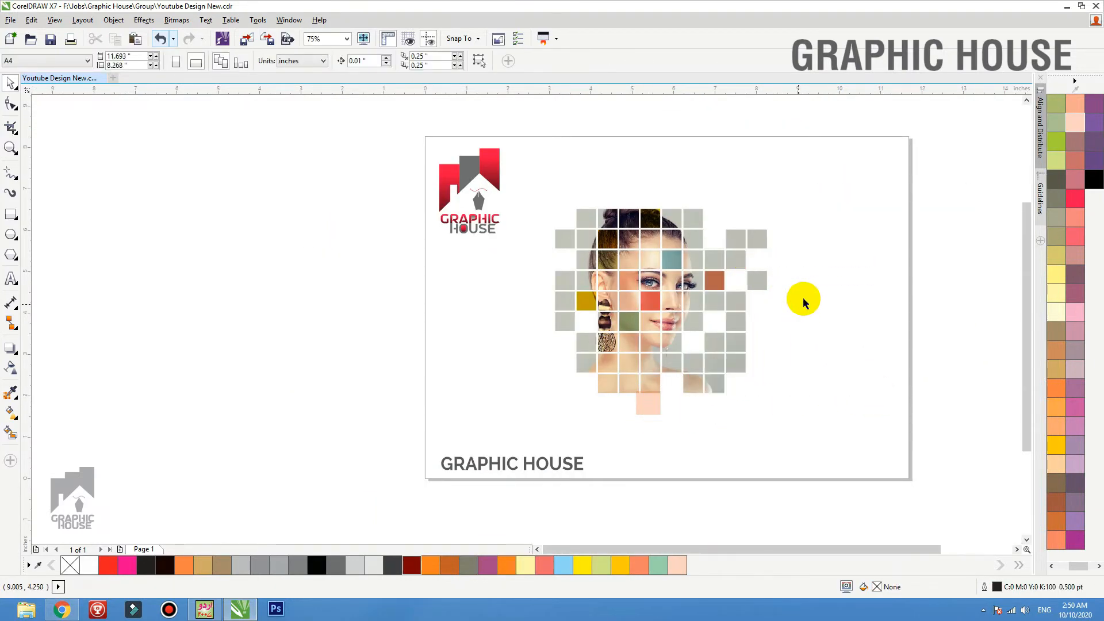
- Recolor the peach rectangle golden (C0 M20 Y100 K0) and place copies over the tiles at row eight column seven and row five column nine
drag(816, 183, 476, 476)
key(shift+F2)
click(469, 509)
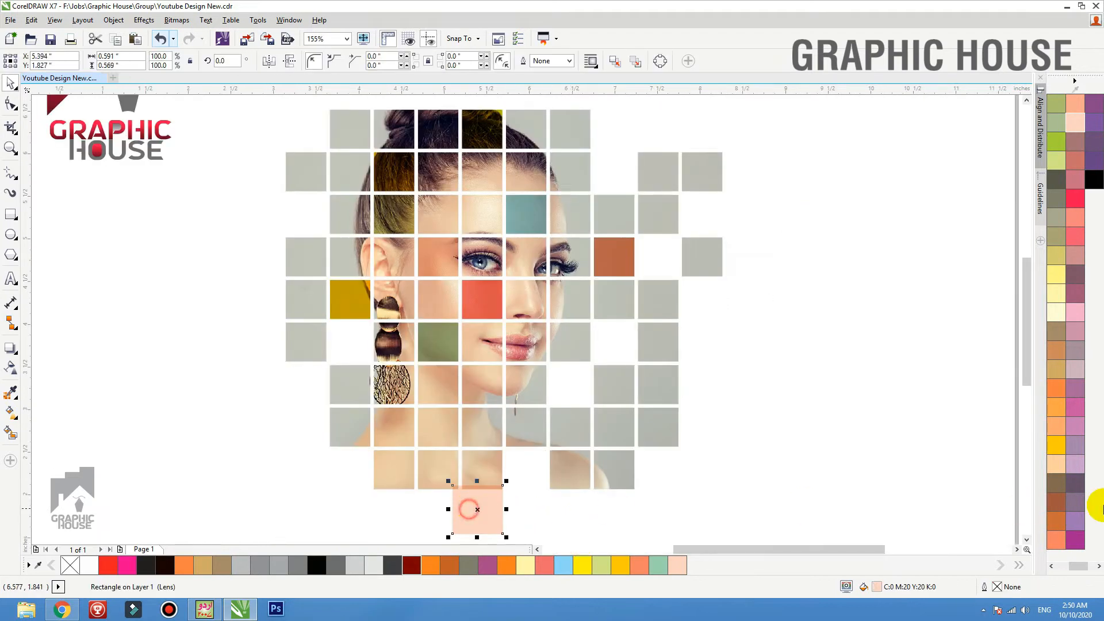
click(1056, 445)
drag(485, 518, 669, 307)
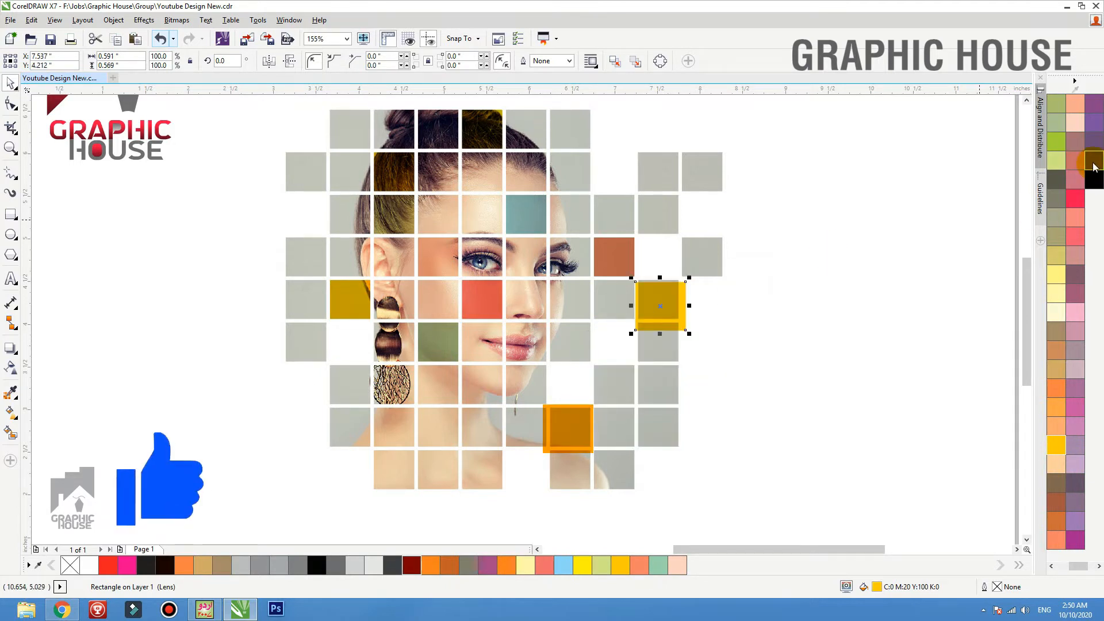
- Recolor the rectangle at row five column nine salmon (C0 M60 Y40 K0) and copy it onto row two column six
click(1077, 221)
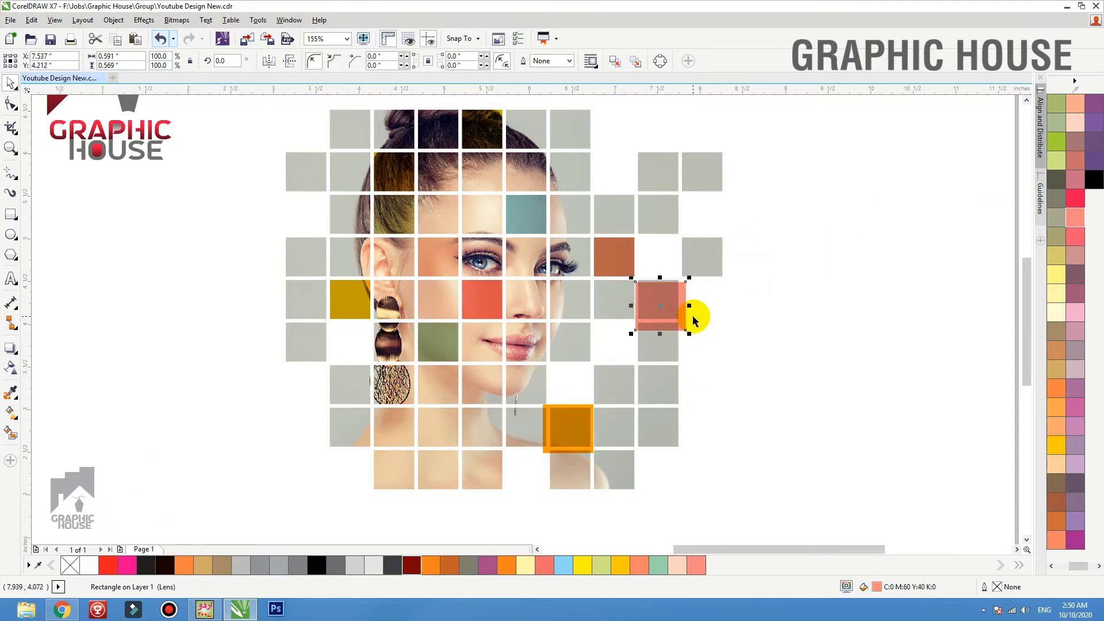
drag(671, 315, 537, 181)
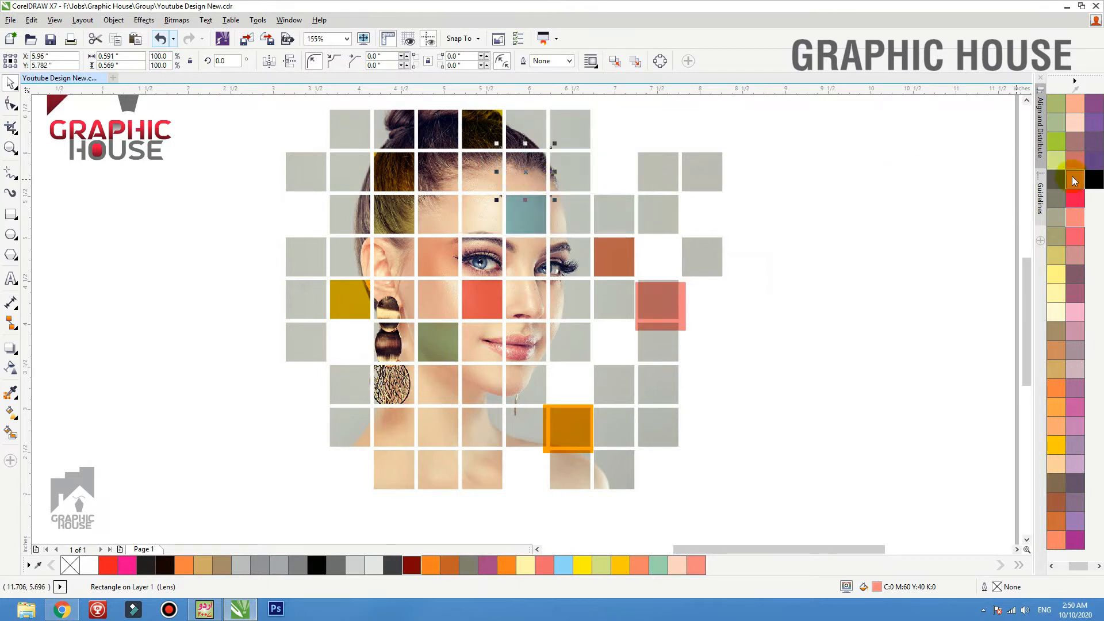
- Recolor the rectangle at row two column six mauve (C20 M60 Y0 K0) and PowerClip it inside its tile
click(1075, 181)
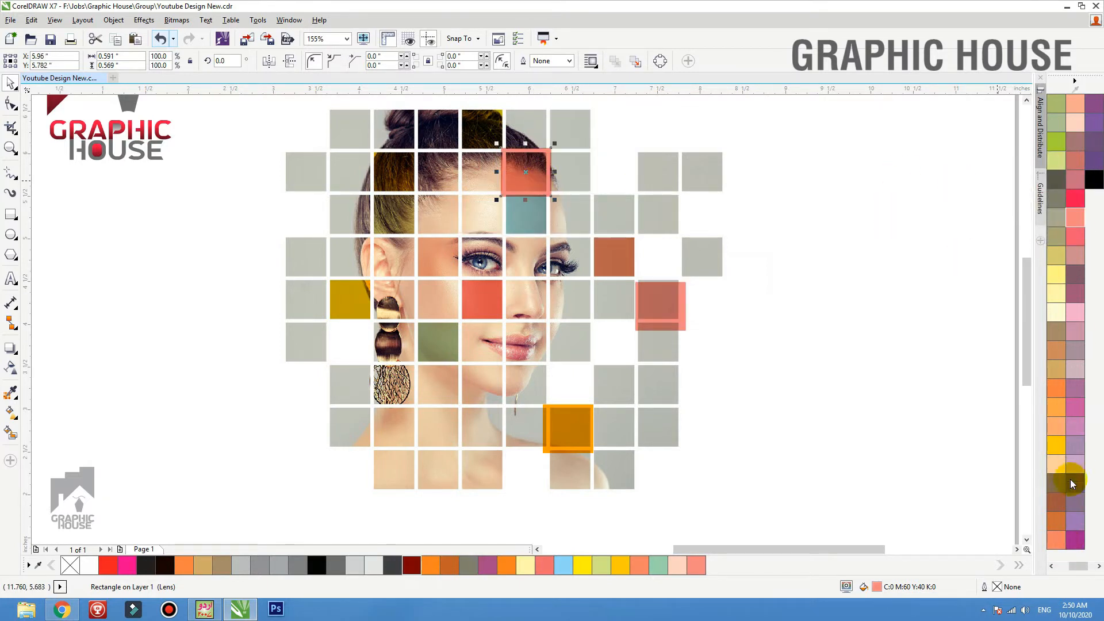
click(1058, 457)
click(1058, 426)
click(1078, 432)
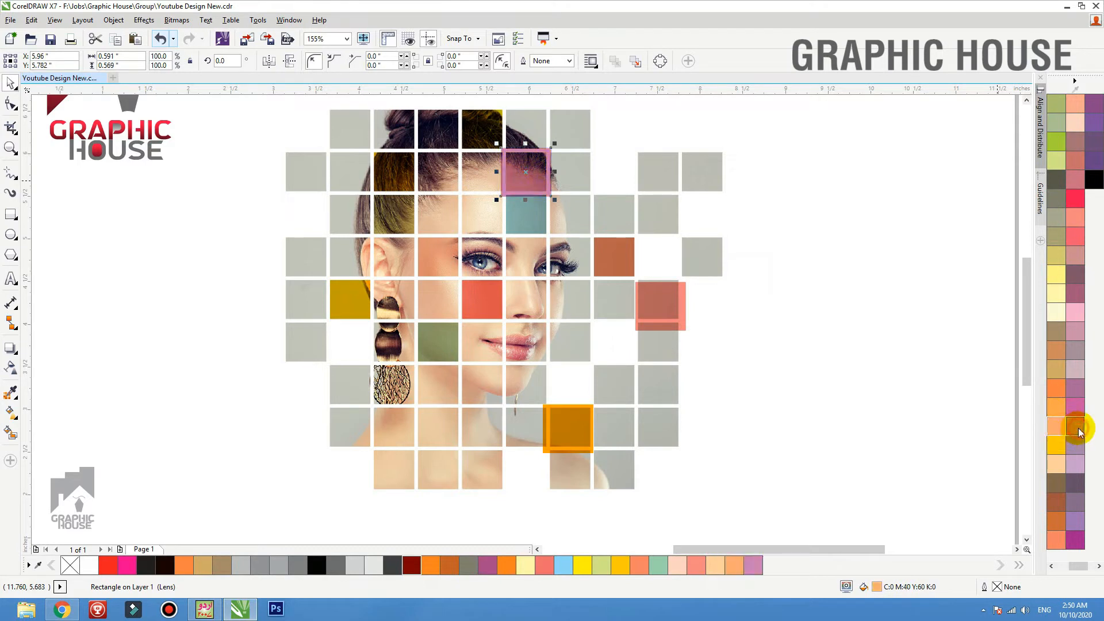
key(alt+c)
key(w)
key(p)
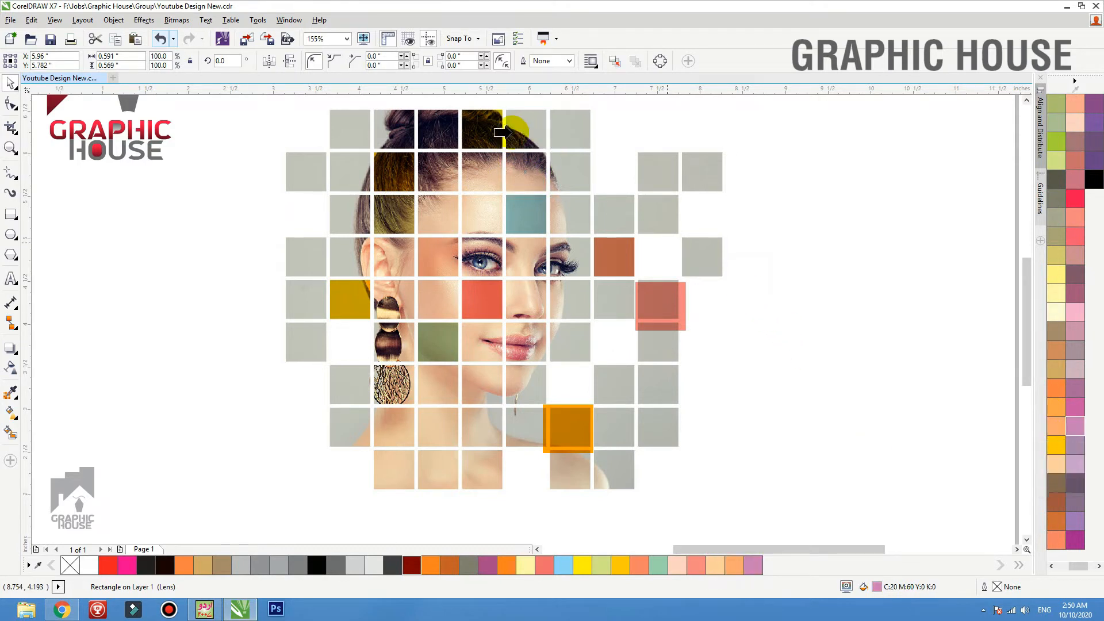
click(523, 177)
- Recolor a row eight column seven rectangle soft green (C40 M0 Y40 K0) and PowerClip it inside the tile at row eight column five
click(567, 412)
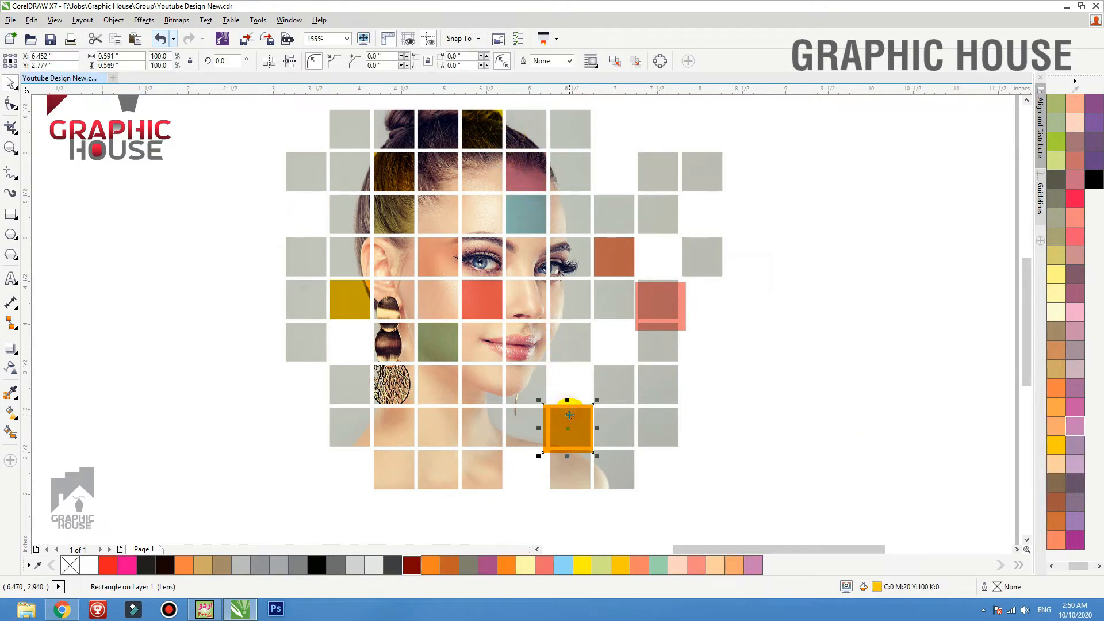
click(1075, 574)
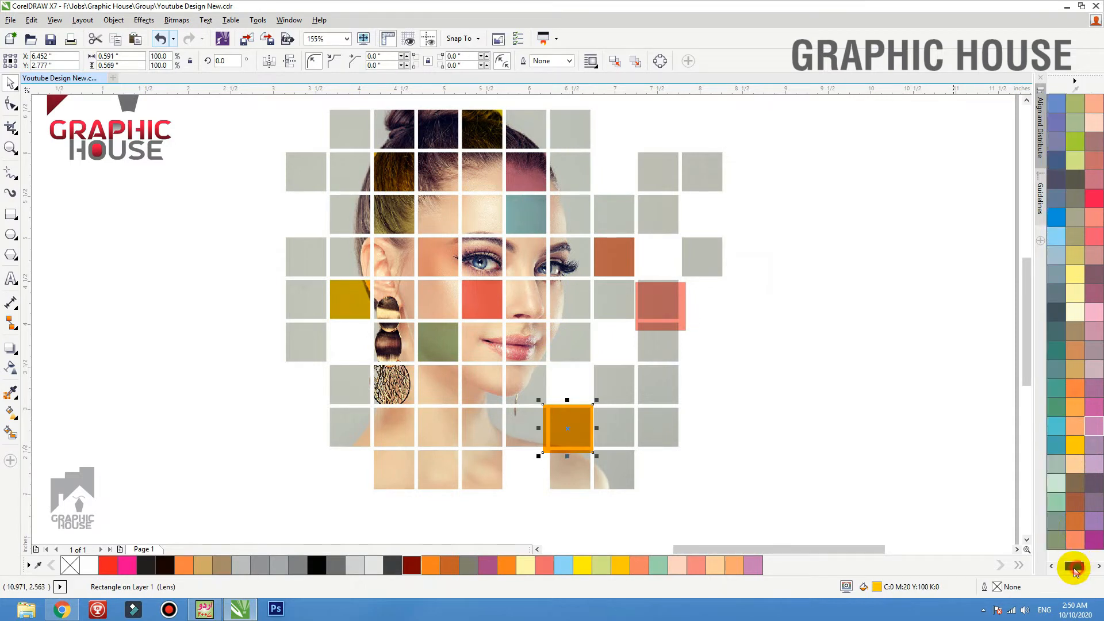
click(1056, 501)
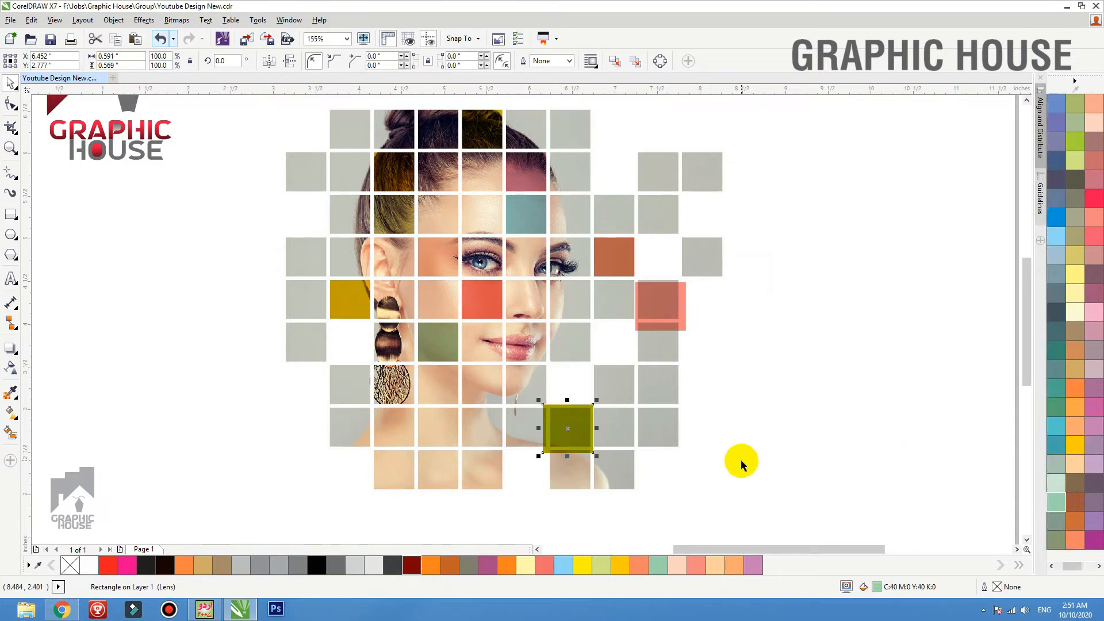
key(ctrl+z)
click(480, 436)
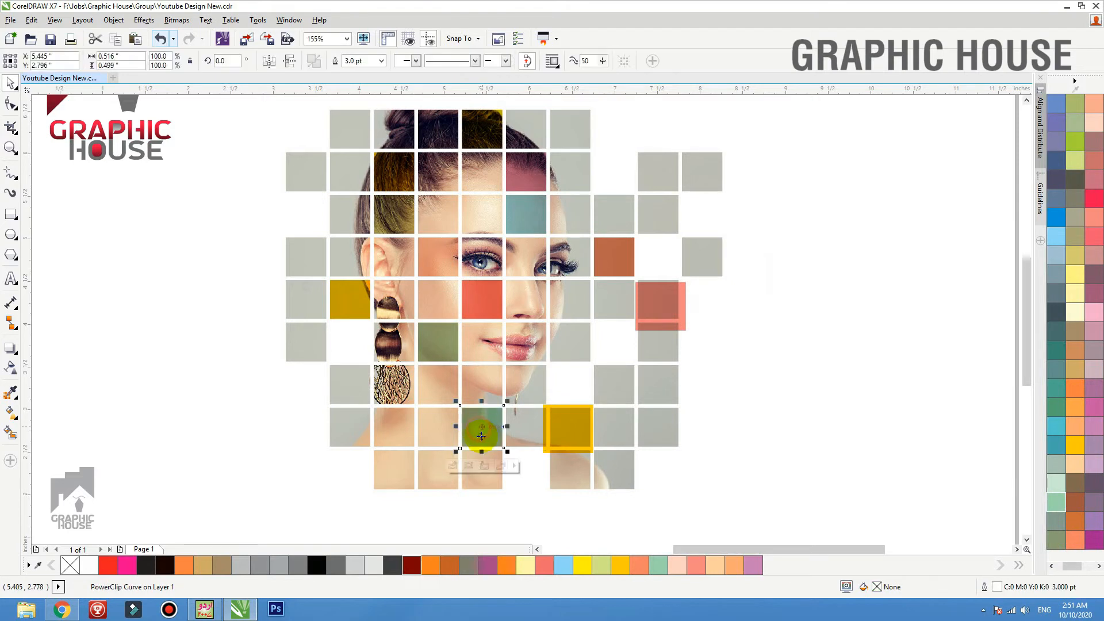
- Set the spare golden rectangle beside the grid, and PowerClip the row eight column seven rectangle in its tile as pale yellow (C0 M0 Y20 K0)
click(566, 433)
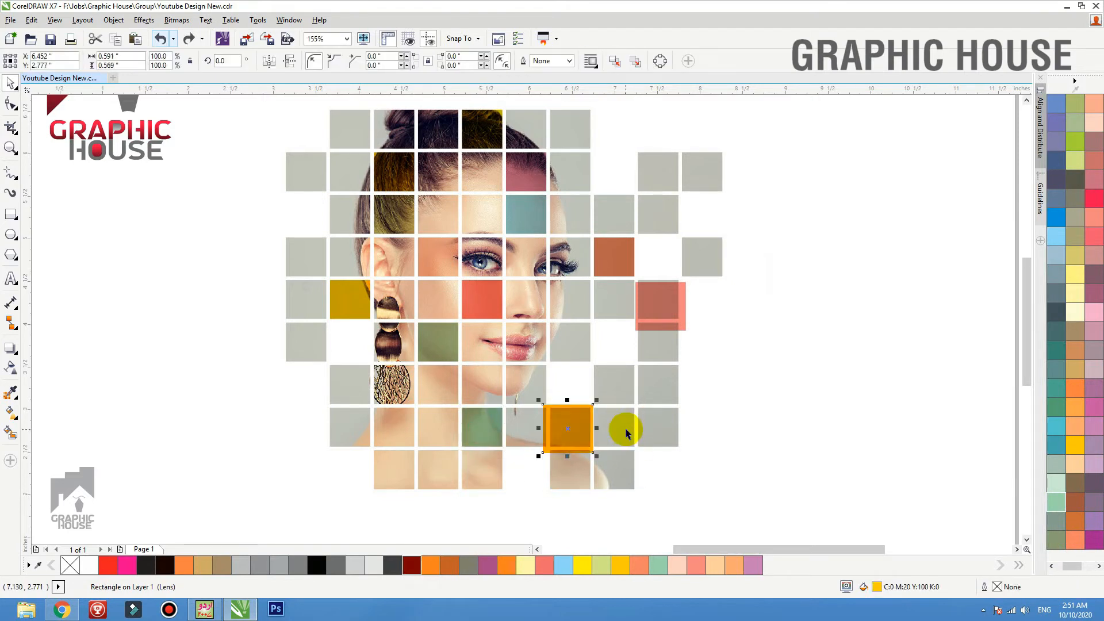
drag(687, 428, 822, 426)
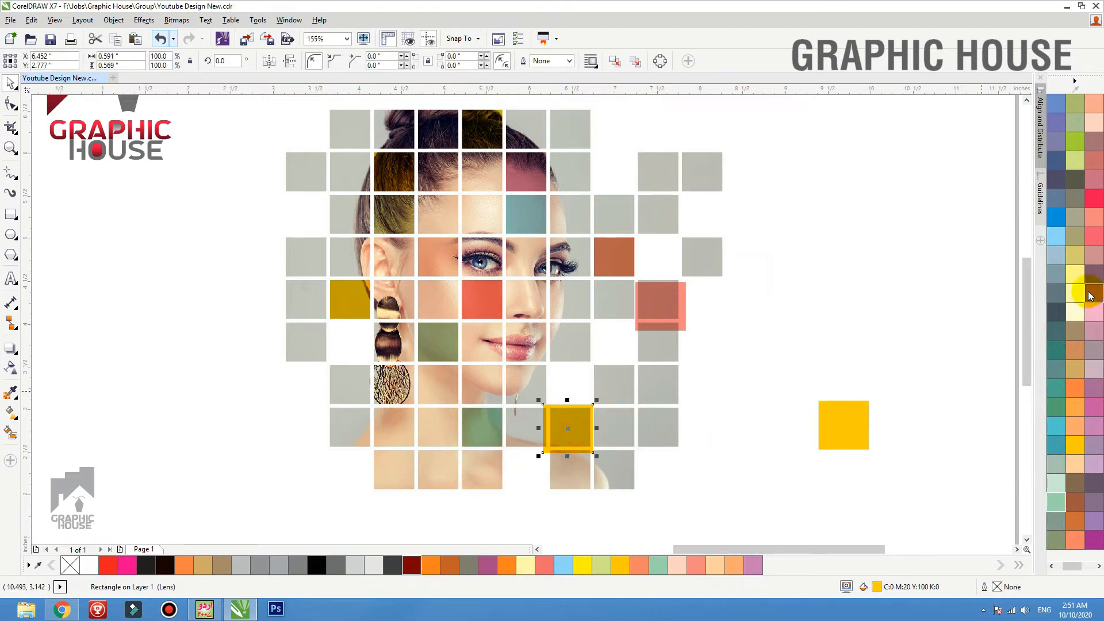
click(1079, 314)
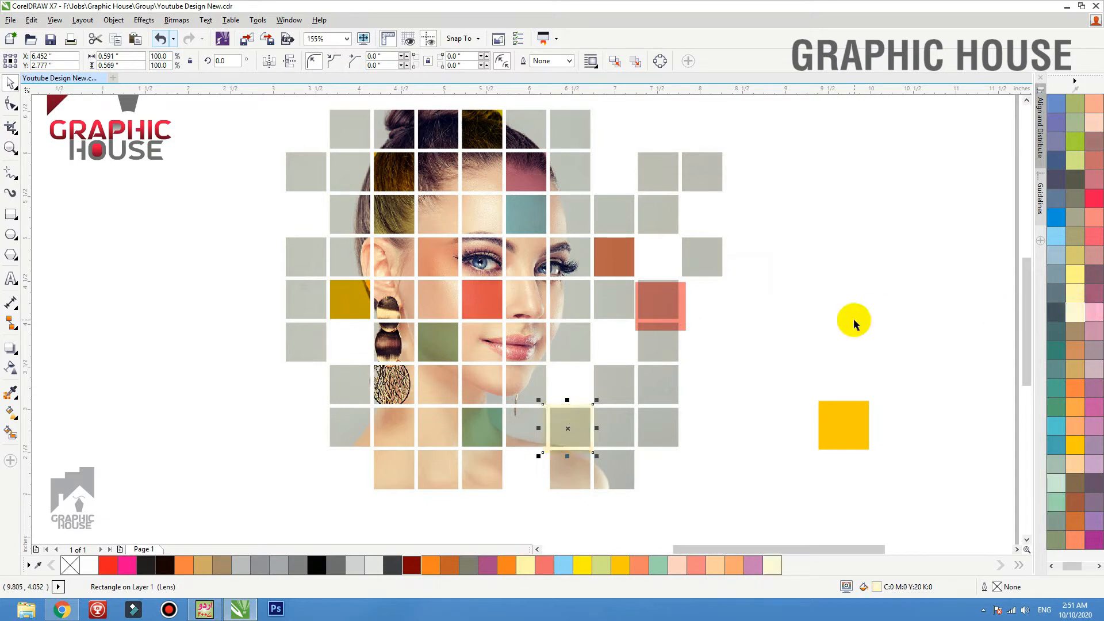
click(561, 439)
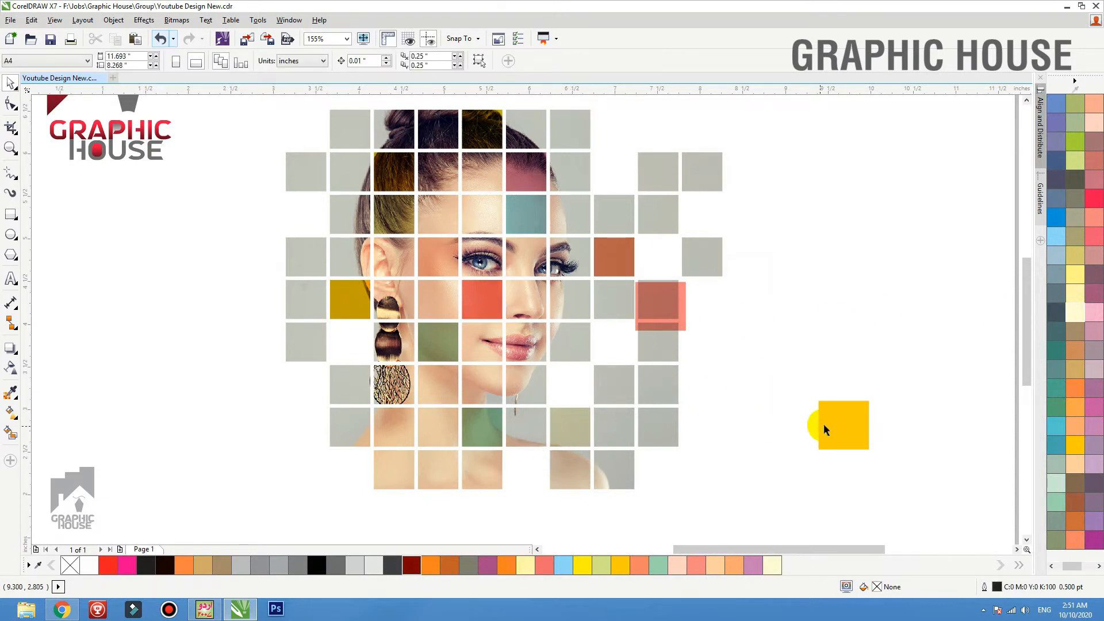
drag(840, 421, 850, 395)
- Recolor the rectangle at row five column nine slate blue (C40 M20 Y0 K40) and PowerClip it inside its tile
click(680, 319)
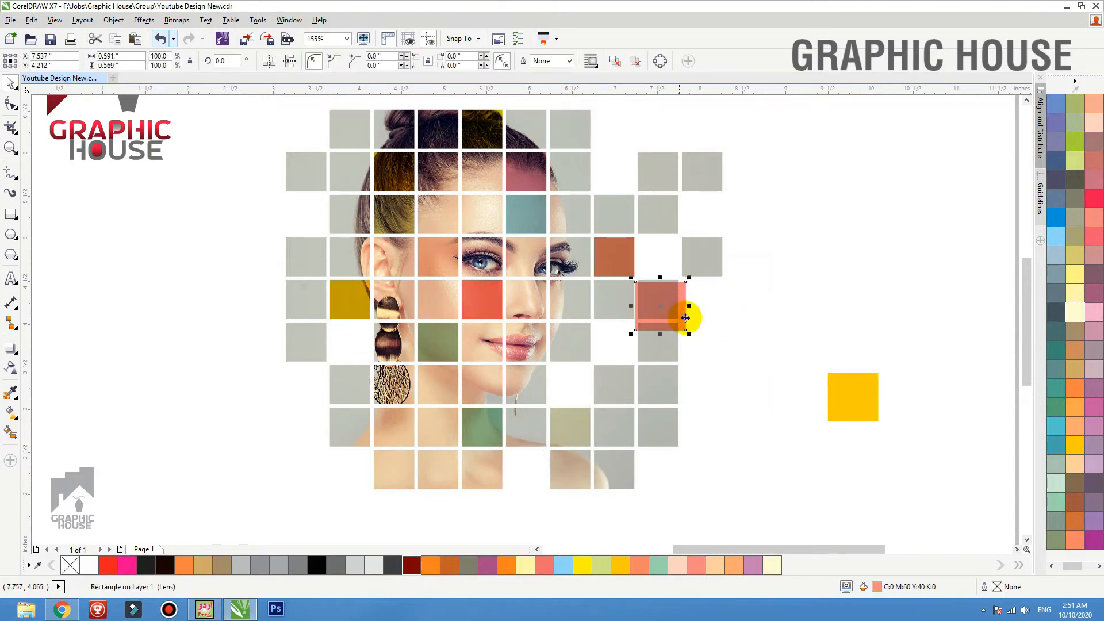
click(1058, 205)
key(shift+Page_Down)
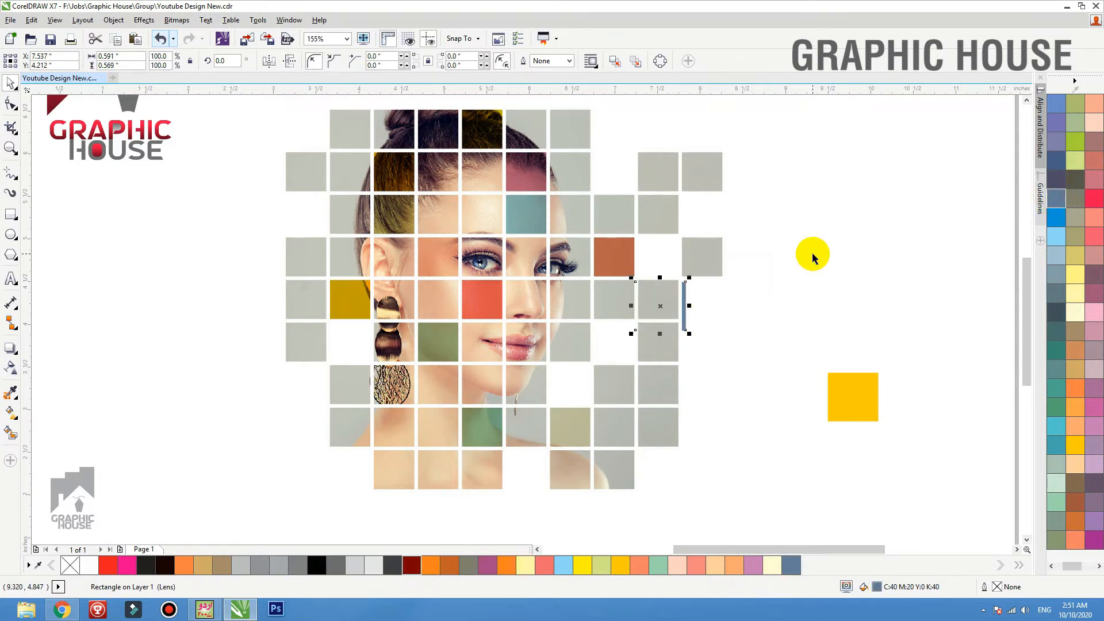
key(alt+c)
key(w)
key(p)
click(665, 288)
- Edit the row five column nine PowerClip and shift its slate blue rectangle up to cover the whole tile
ctrl+click(660, 299)
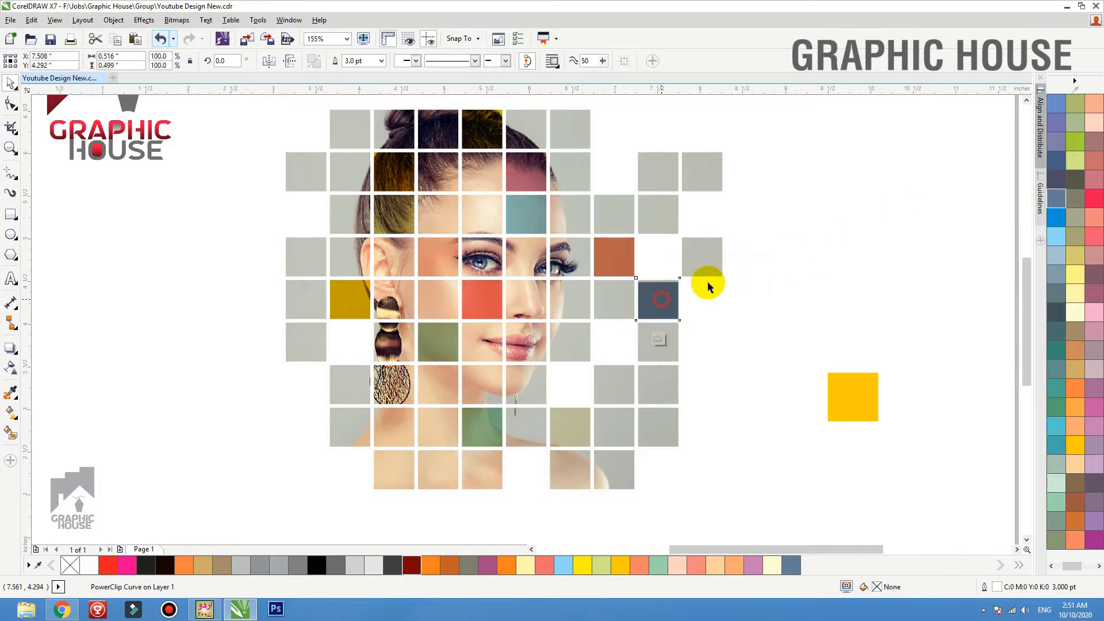
key(F2)
drag(776, 275, 543, 334)
drag(599, 286, 602, 286)
ctrl+click(951, 272)
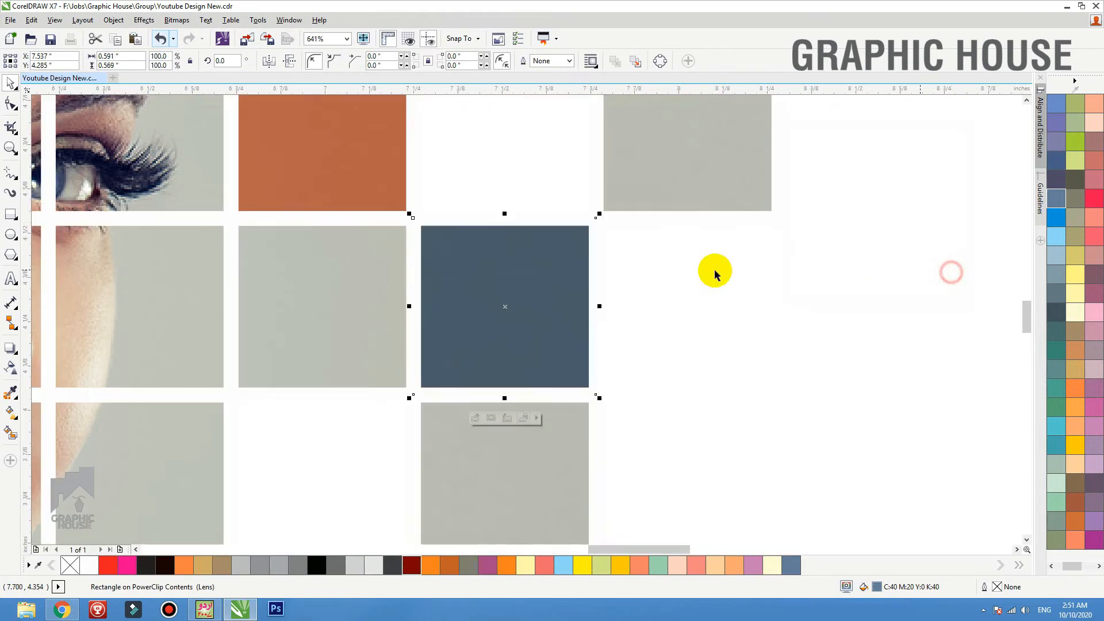
- Move the spare golden rectangle over the tile at row one column four so that it covers the tile completely
scroll(670, 288, down, 2)
drag(832, 393, 434, 140)
scroll(434, 140, up, 2)
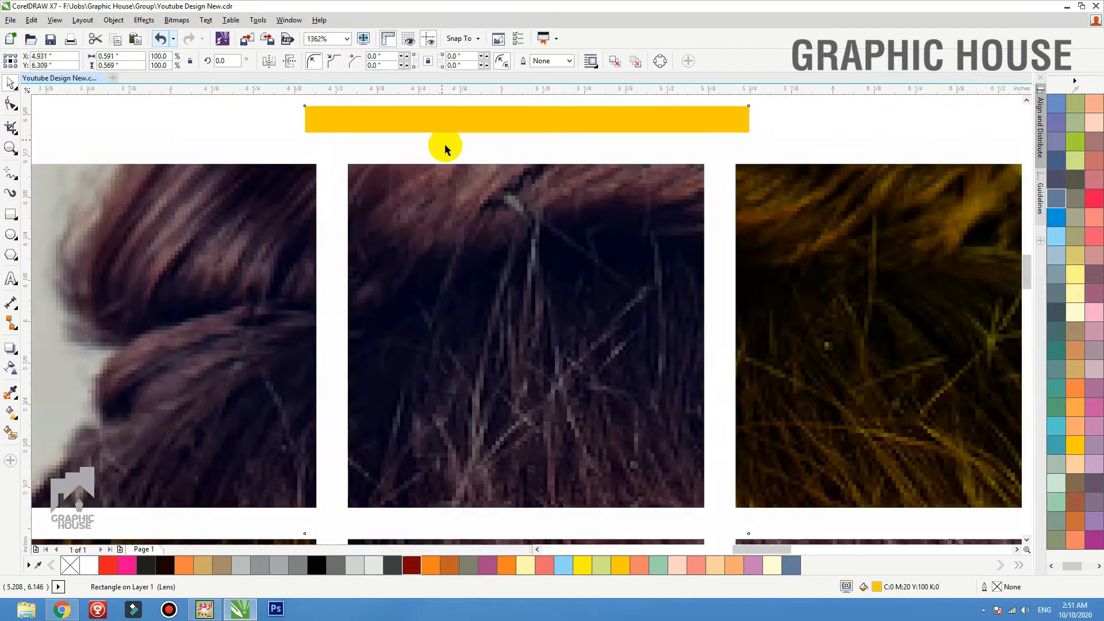
drag(472, 177, 471, 189)
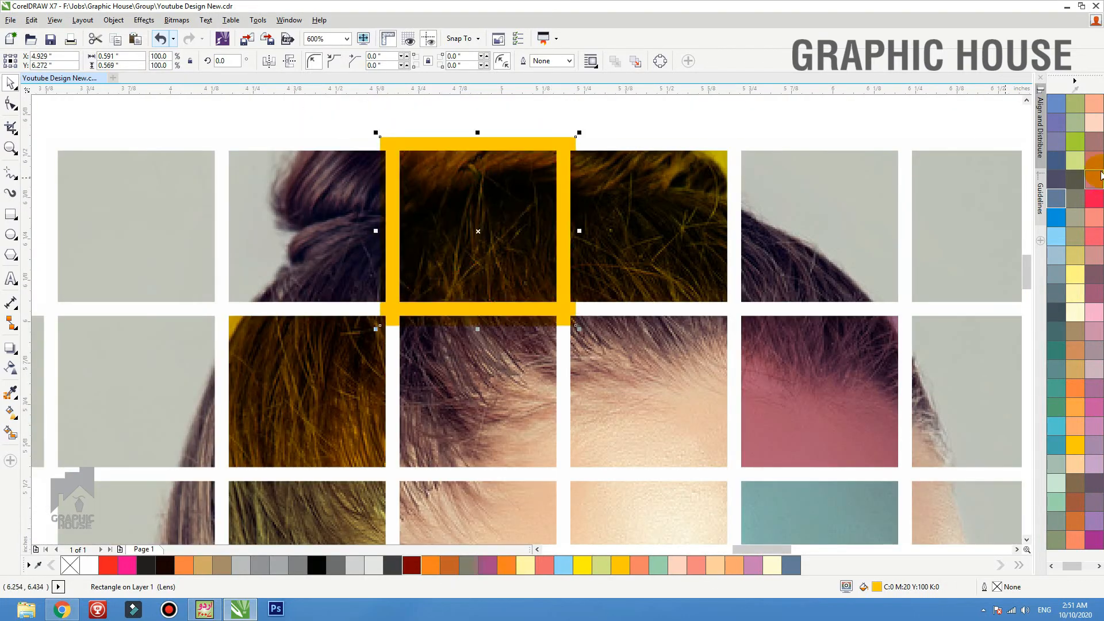
- Recolor the rectangle at row one column four purple (C40 M100 Y0 K0) and PowerClip it inside its tile
click(1089, 266)
click(1087, 313)
click(1082, 389)
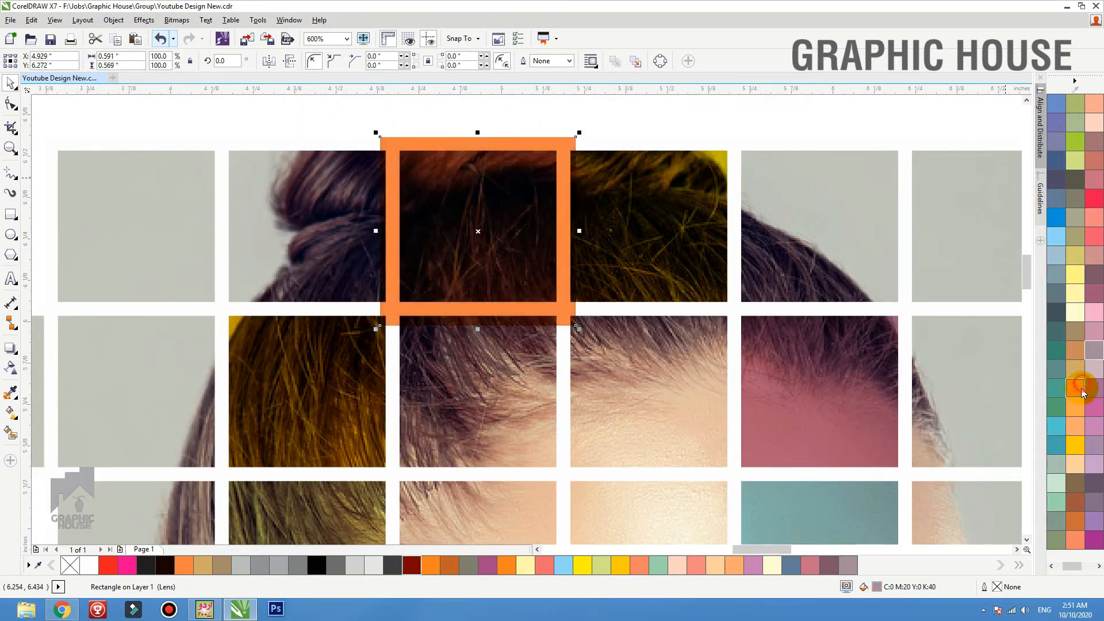
click(1058, 480)
click(1058, 506)
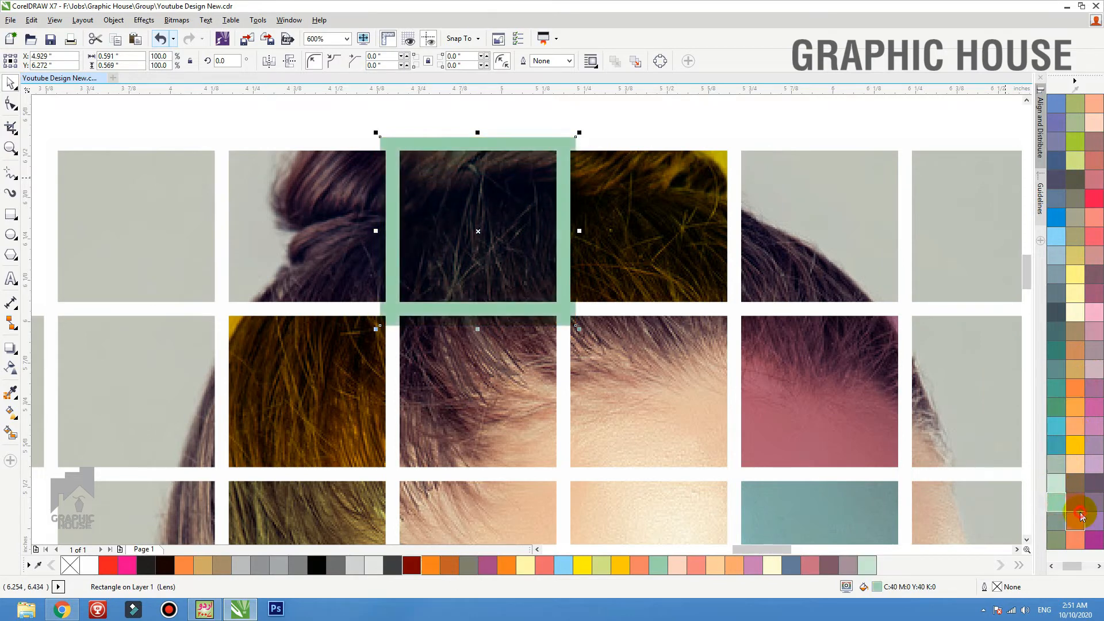
click(1074, 520)
click(1090, 539)
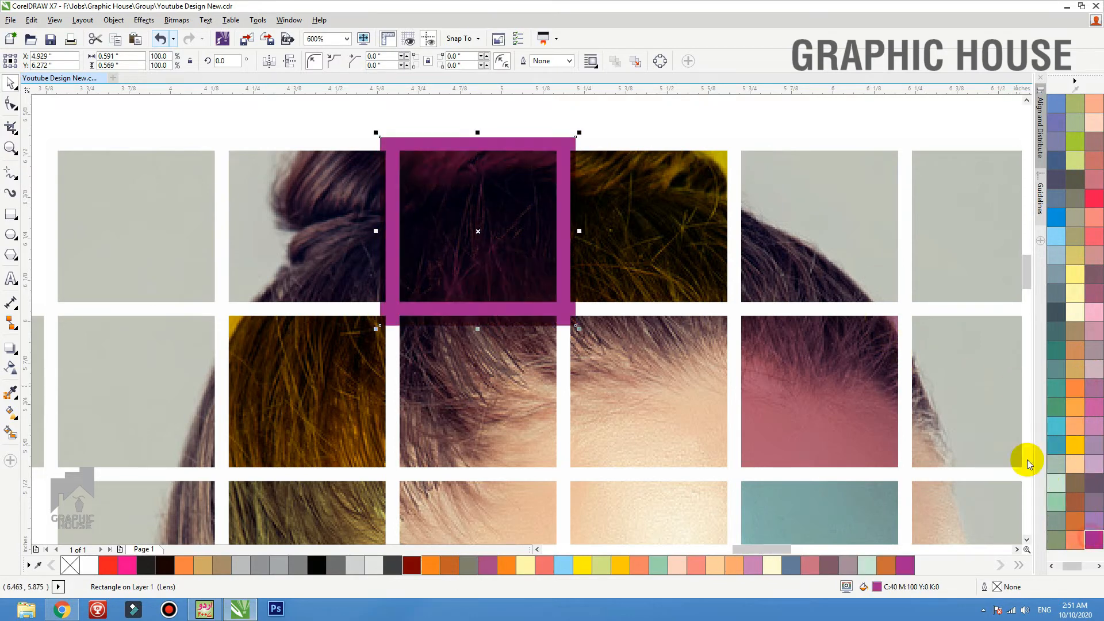
key(shift+Page_Down)
click(471, 194)
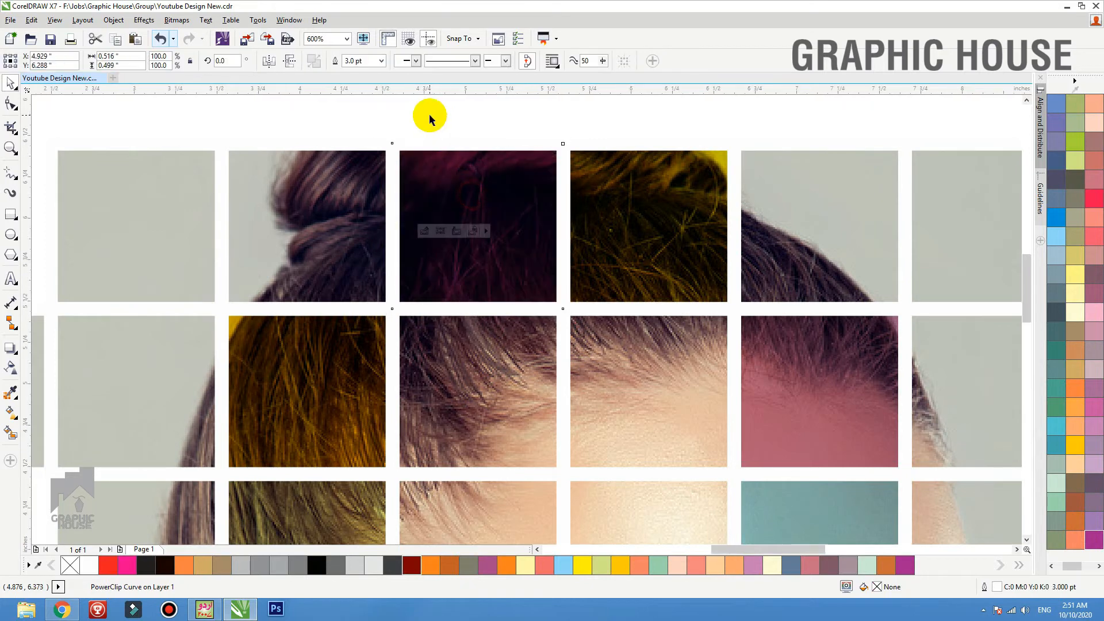
- Copy the row three column five tile beside the grid and extract the portrait photo from its PowerClip
scroll(466, 138, down, 3)
drag(666, 117, 344, 350)
key(shift+F2)
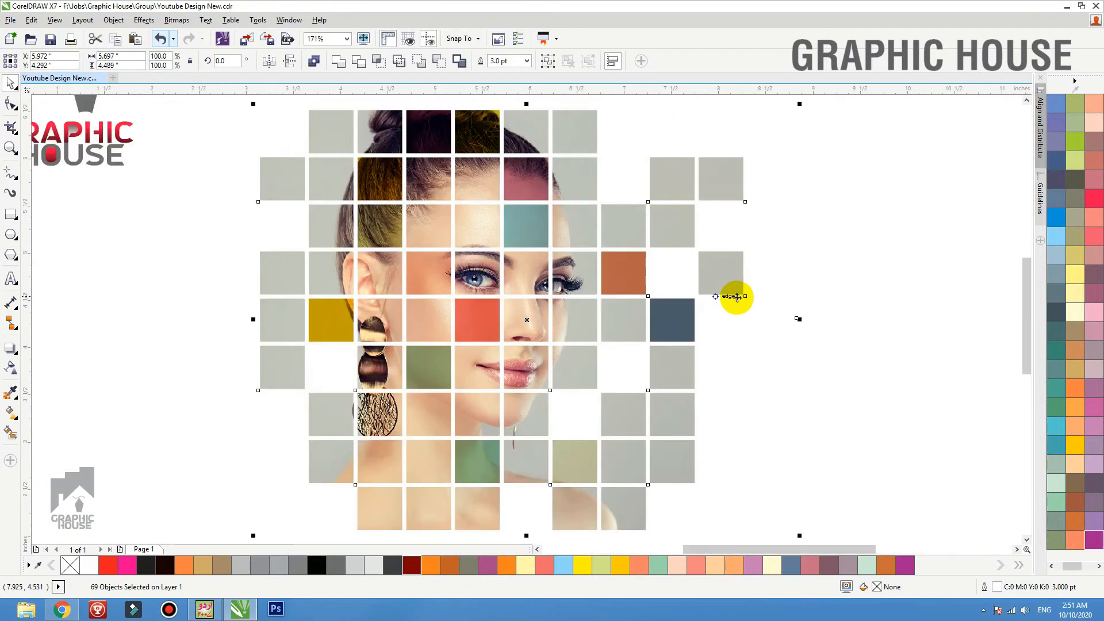
click(767, 326)
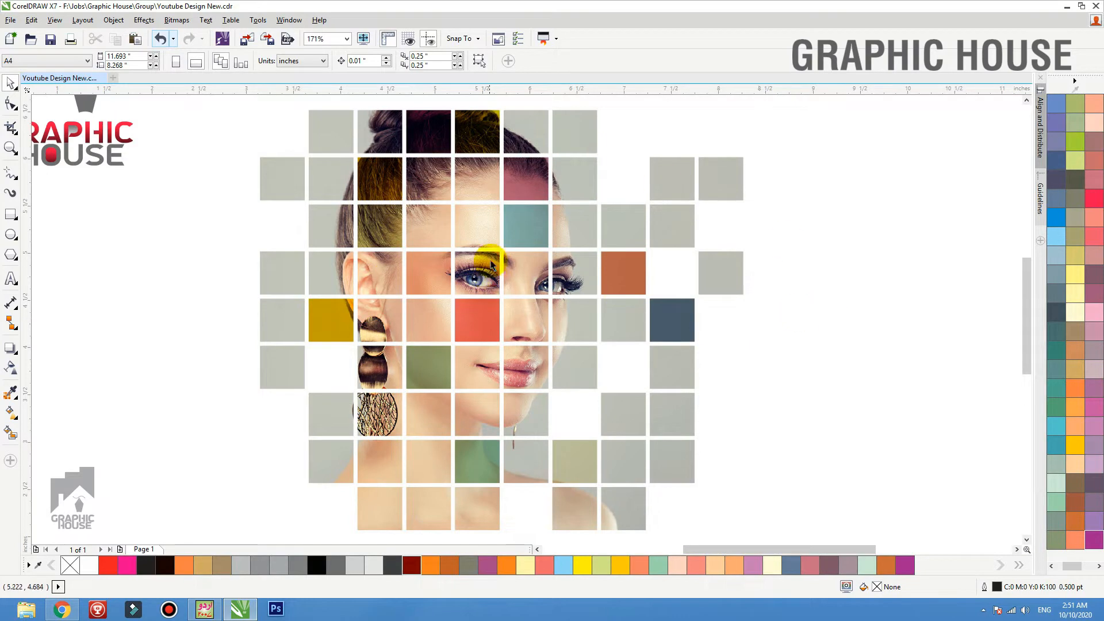
click(478, 219)
scroll(470, 236, down, 2)
drag(471, 236, 694, 237)
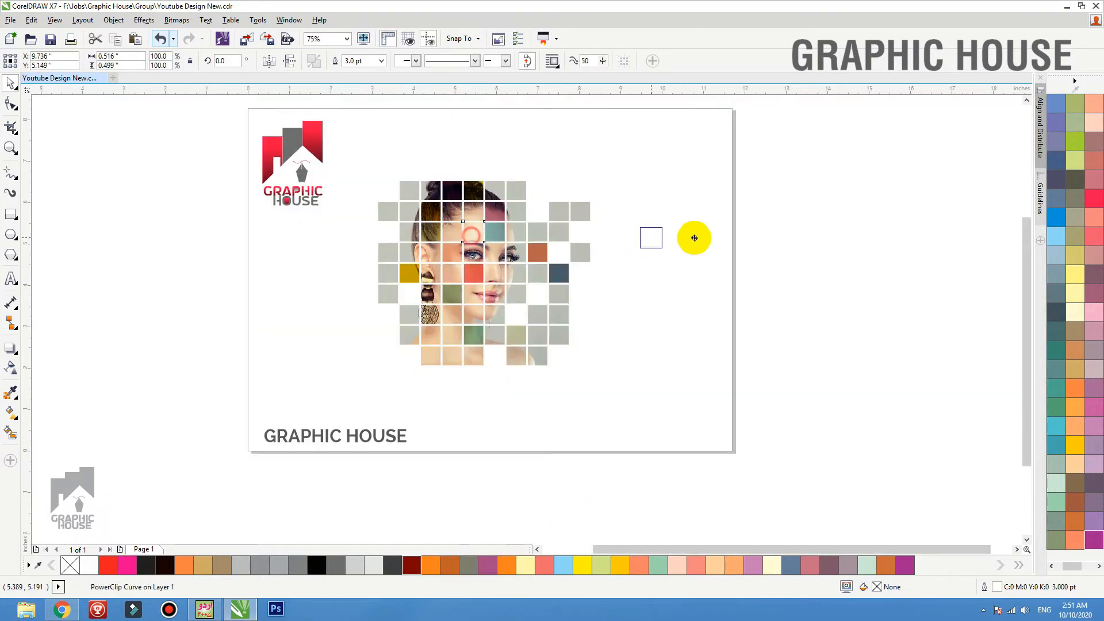
right_click(695, 236)
click(752, 190)
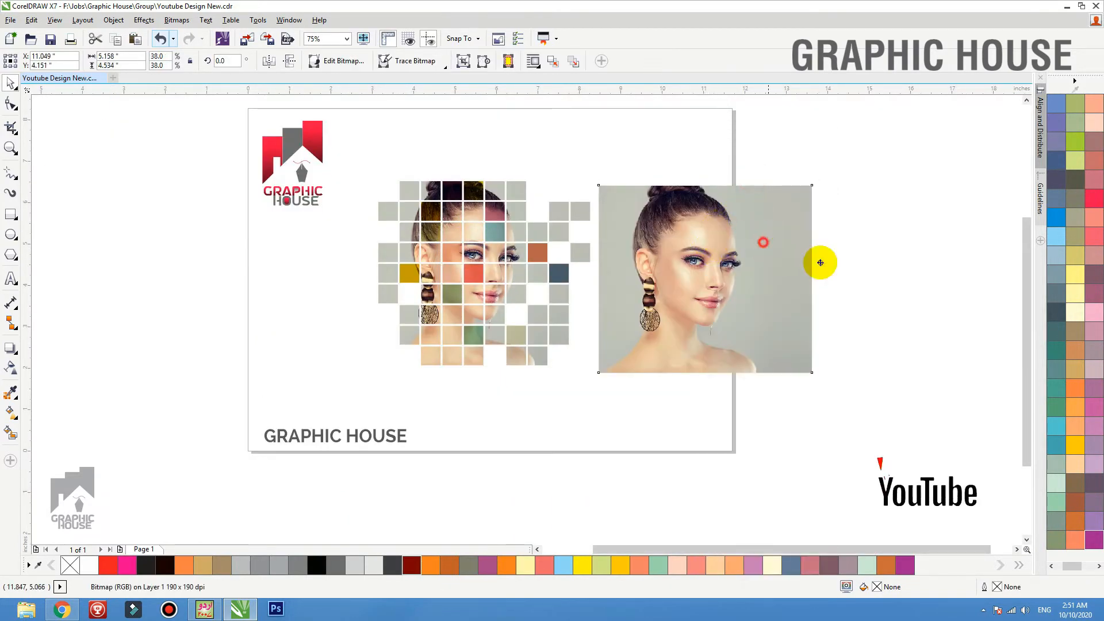
- Move the extracted portrait photo farther away from the tile grid
drag(800, 254, 900, 362)
drag(823, 172, 598, 362)
drag(903, 397, 735, 223)
key(shift+F2)
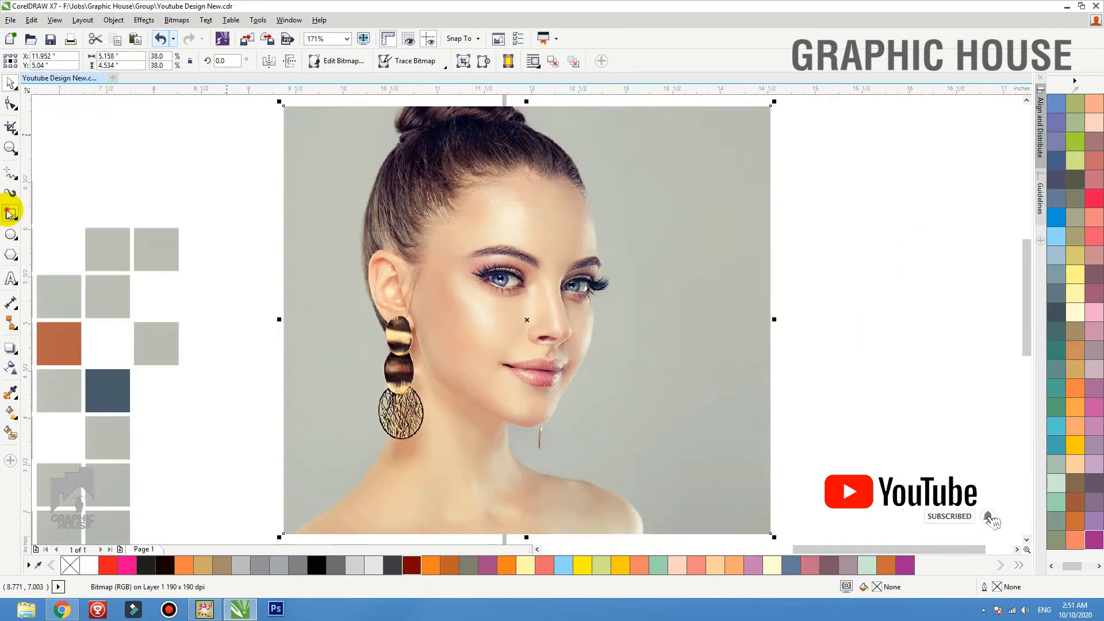
- Draw a vertical rectangle about 0.681 in wide and 4.534 in high over the left part of the extracted photo
click(11, 214)
key(F3)
drag(320, 121, 349, 308)
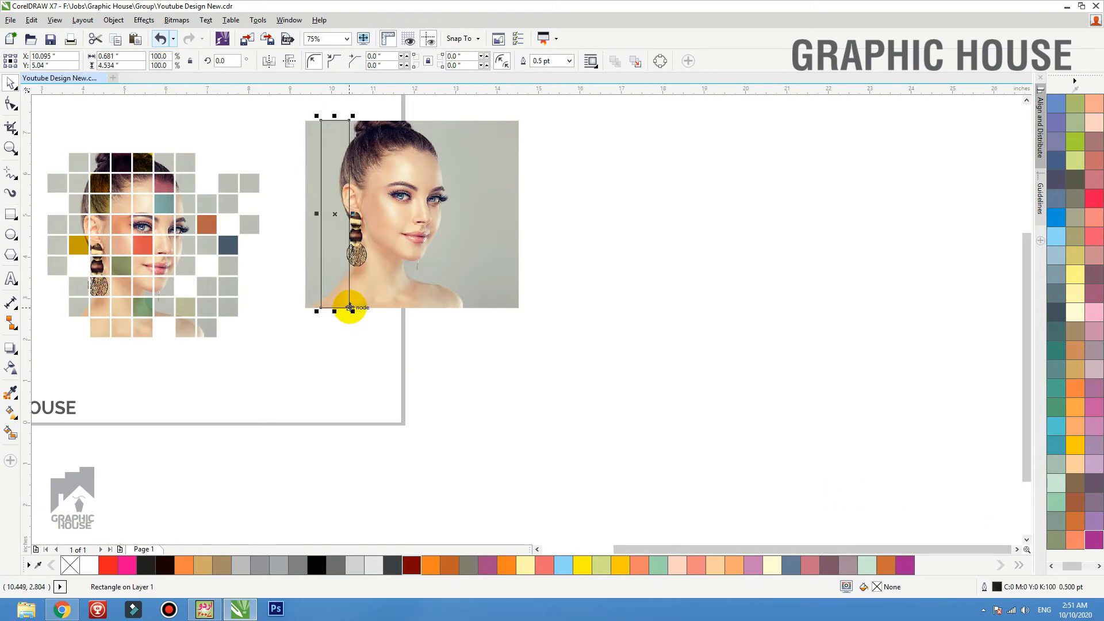
- Copy the vertical rectangle four times across the extracted photo to make a row of five separate strips
drag(339, 218, 368, 216)
right_click(369, 216)
key(F2)
drag(487, 342, 245, 109)
key(ctrl+r)
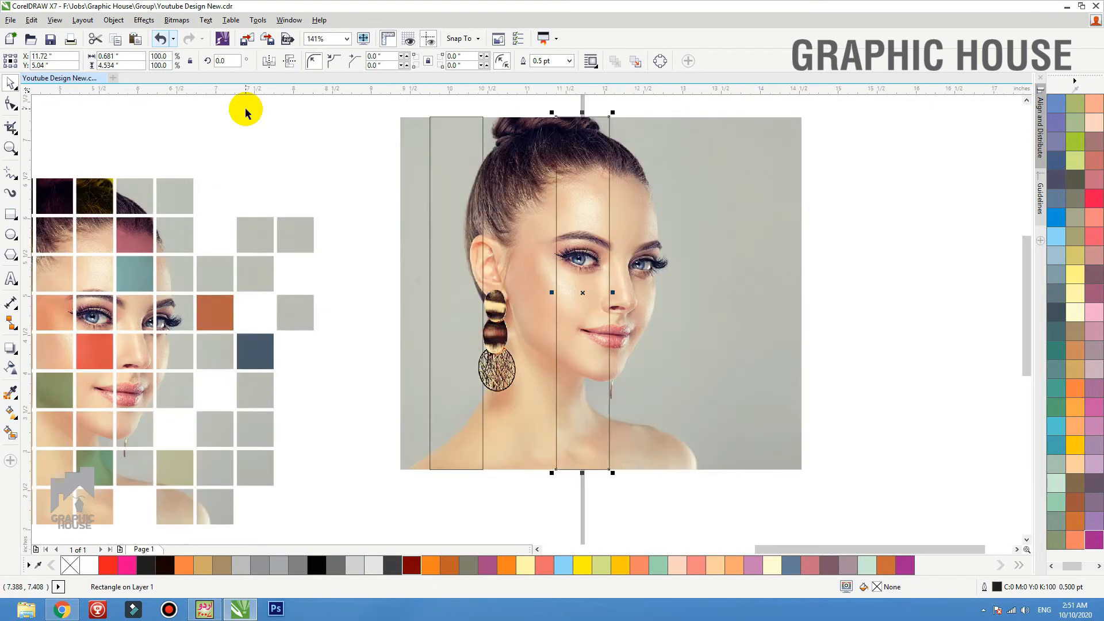
key(ctrl+z)
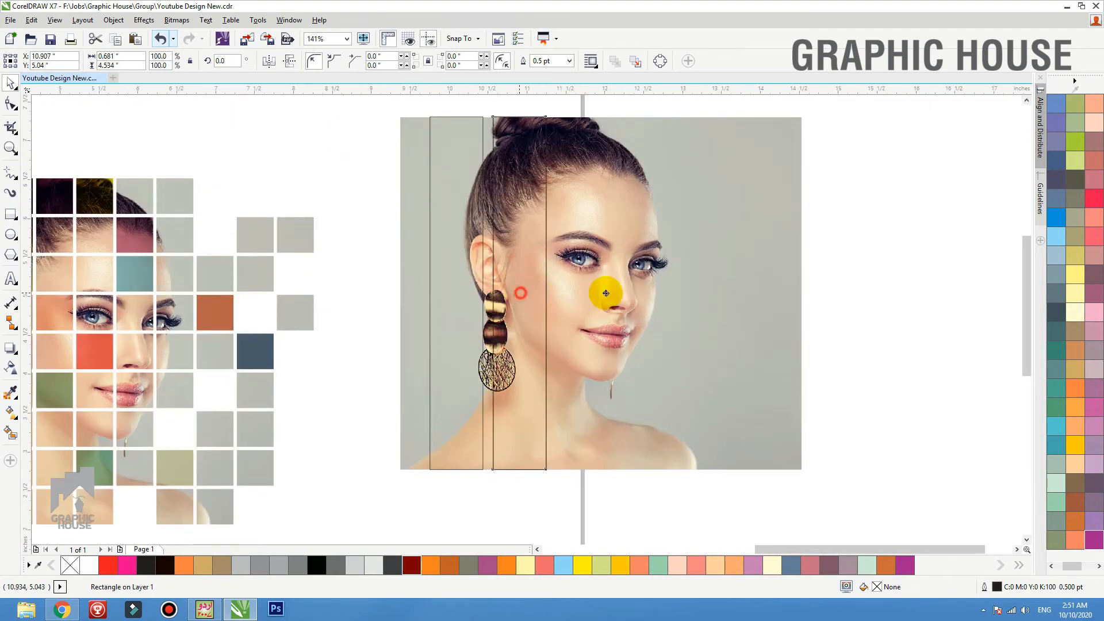
drag(606, 294, 648, 296)
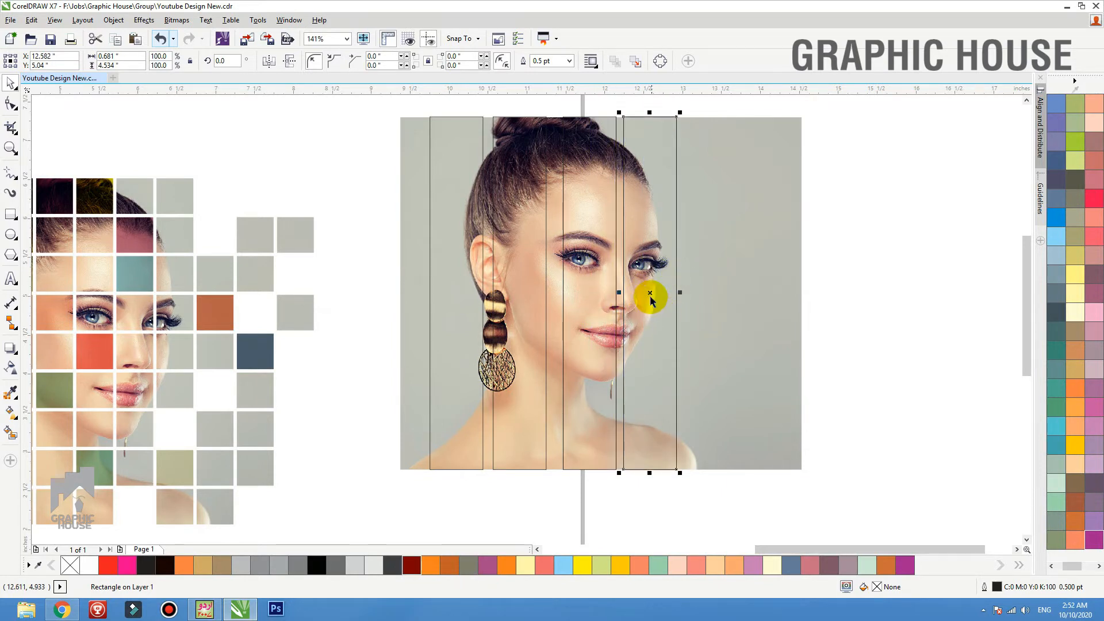
drag(651, 298, 702, 293)
- Distribute the five vertical rectangles with equal horizontal spacing and combine them into a single curve
drag(746, 107, 416, 498)
click(613, 63)
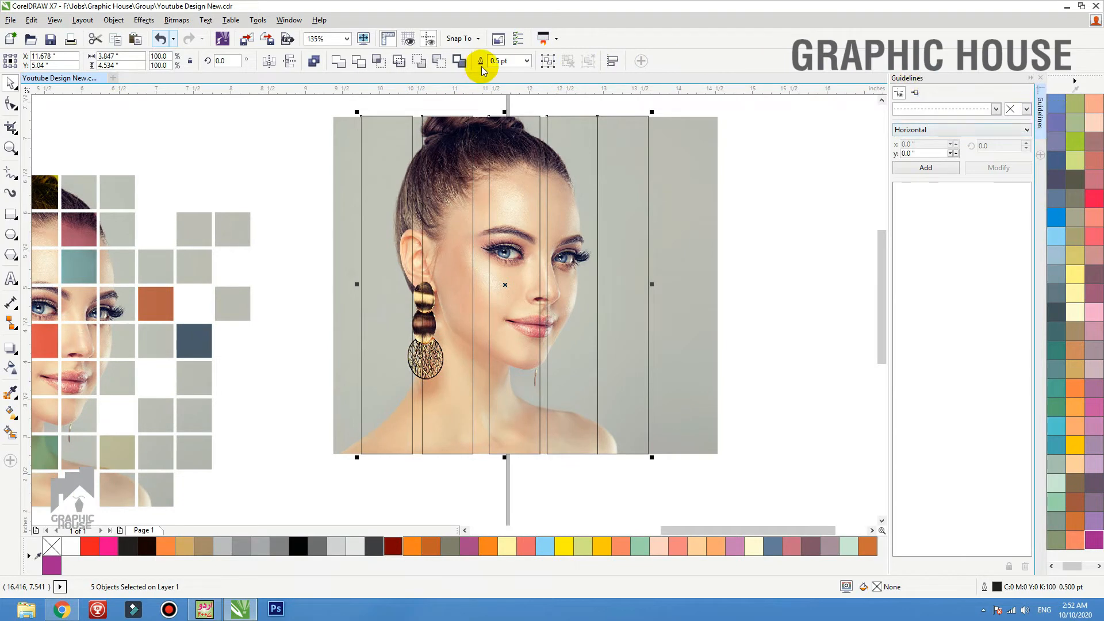
click(613, 61)
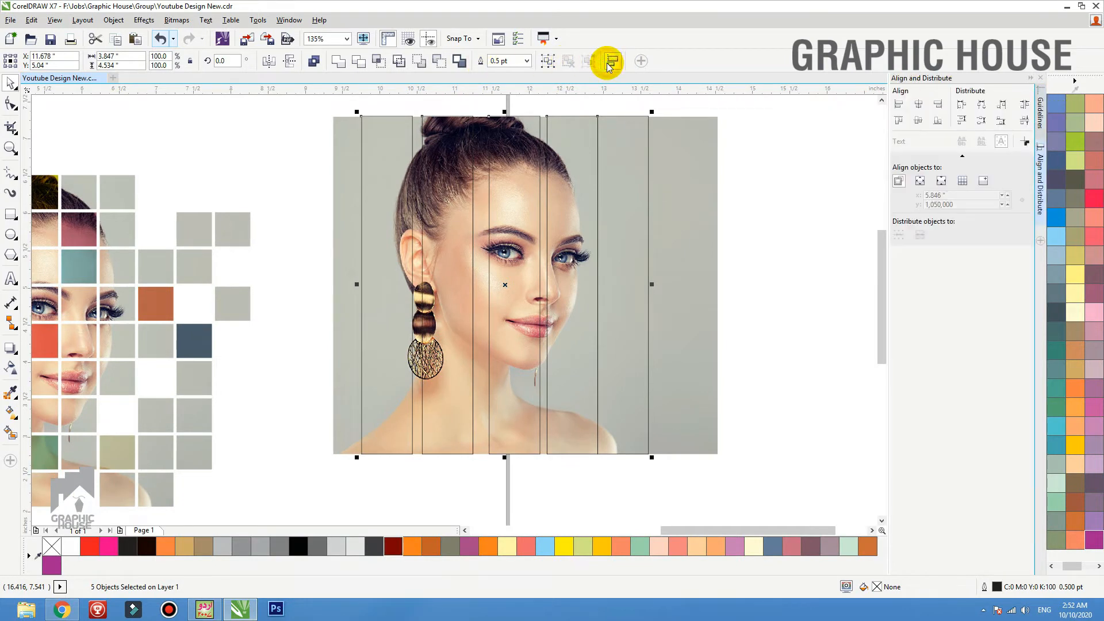
click(1021, 108)
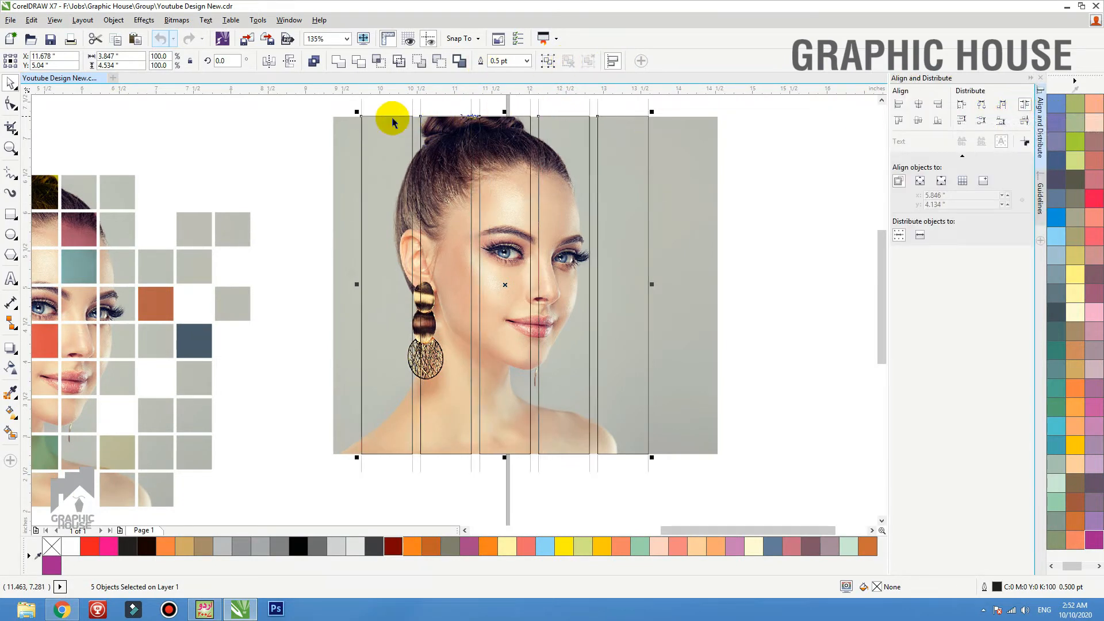
click(314, 61)
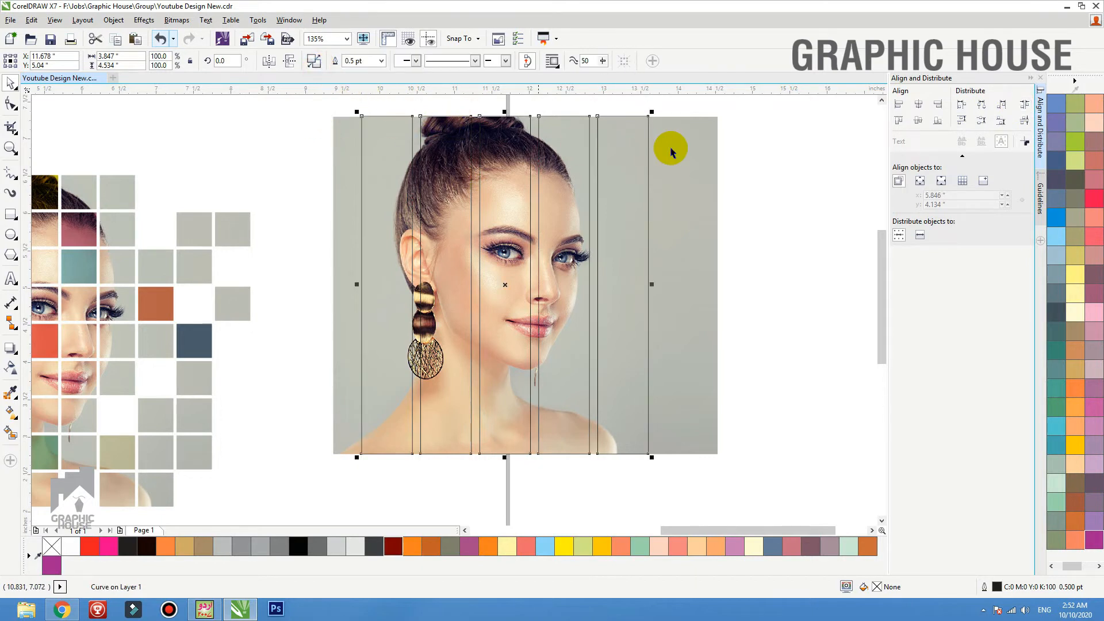
- PowerClip the portrait photo inside the combined five-strip curve and shift the clipped result slightly
right_click(670, 128)
click(683, 138)
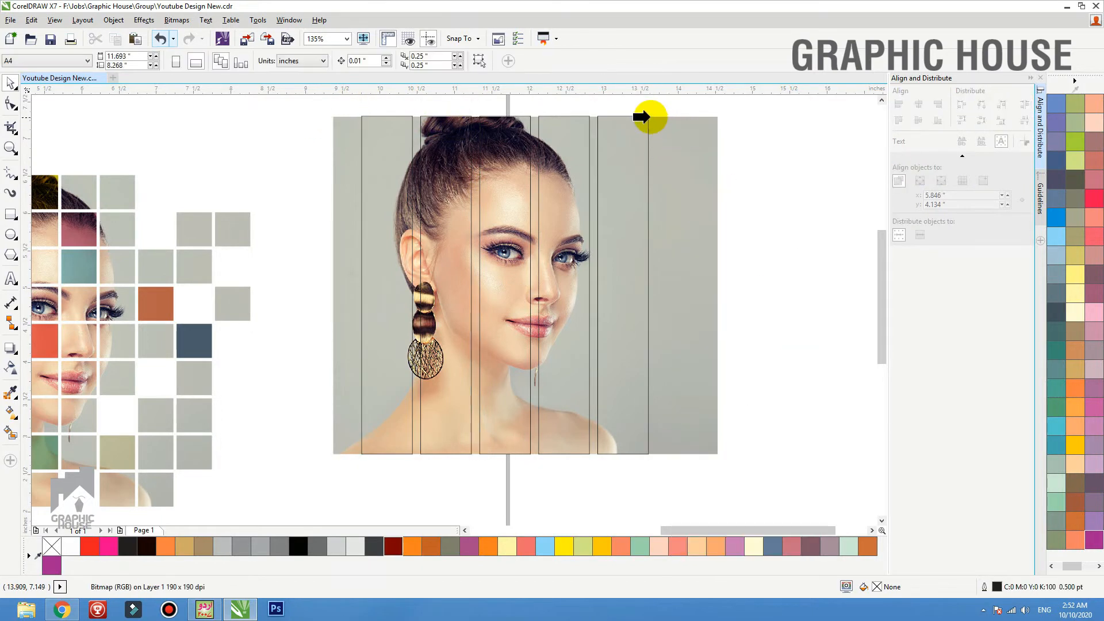
click(646, 119)
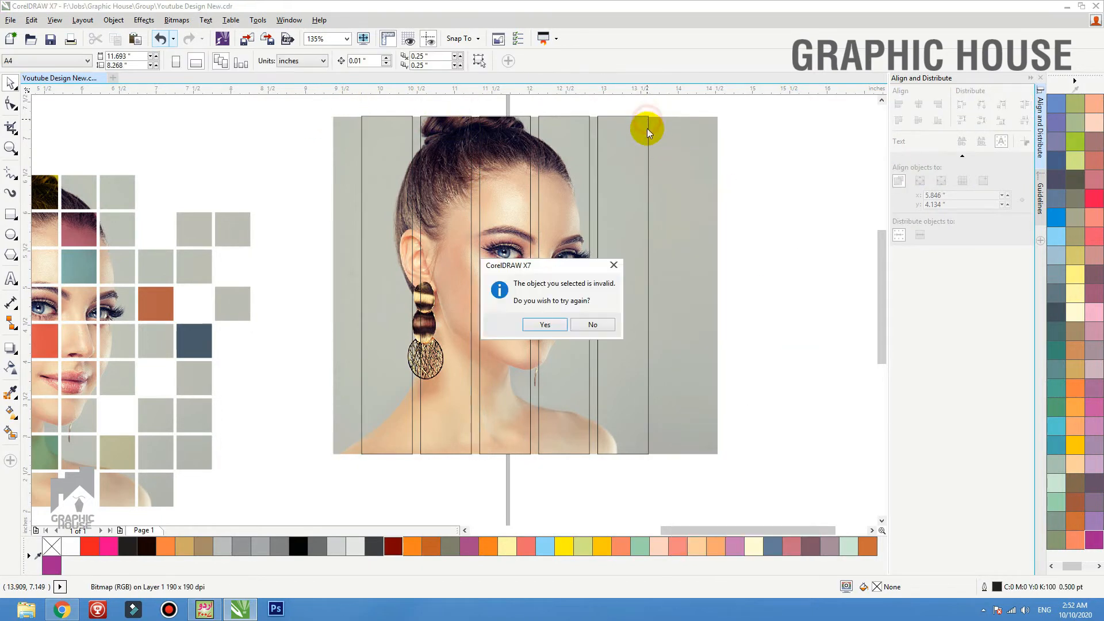
click(537, 326)
click(538, 340)
drag(554, 312, 542, 321)
- Remove the outline from the PowerClipped five-strip portrait
click(1043, 79)
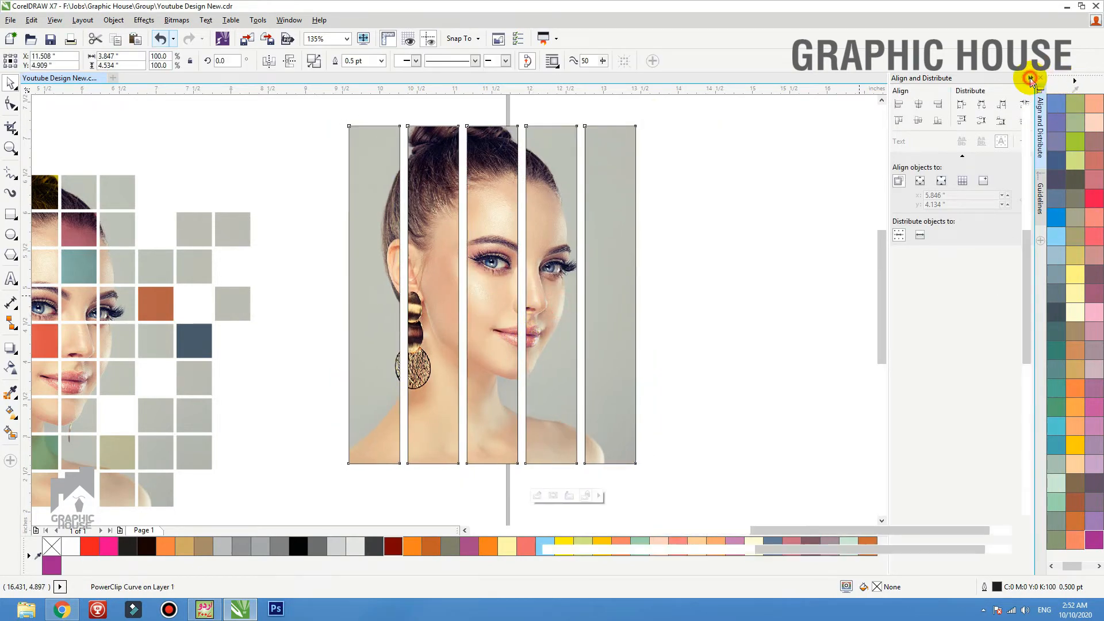
click(1051, 567)
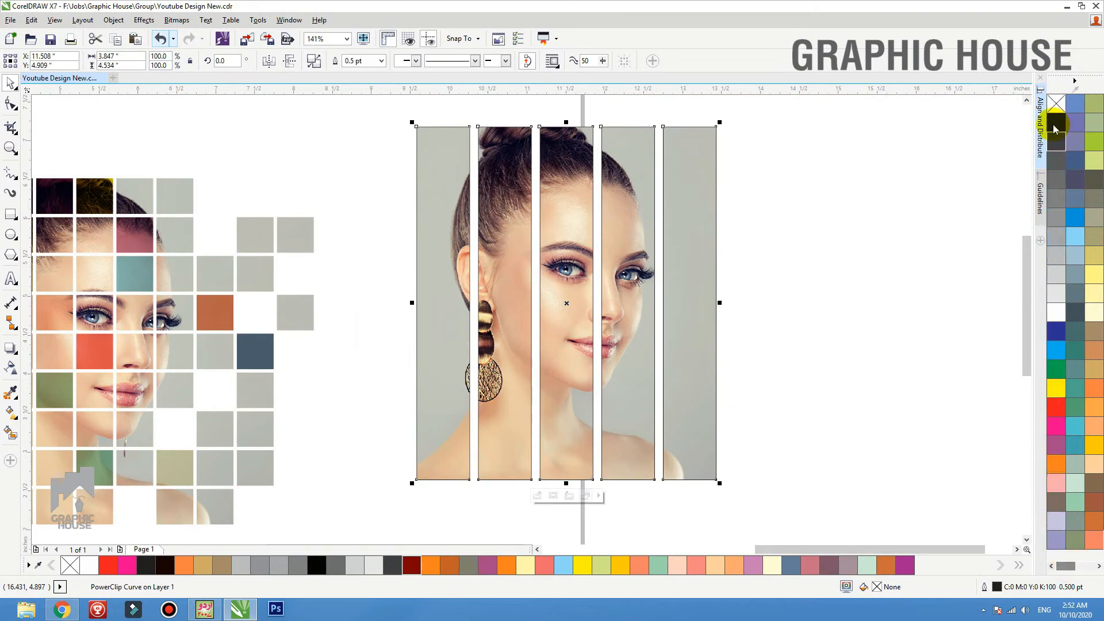
click(931, 161)
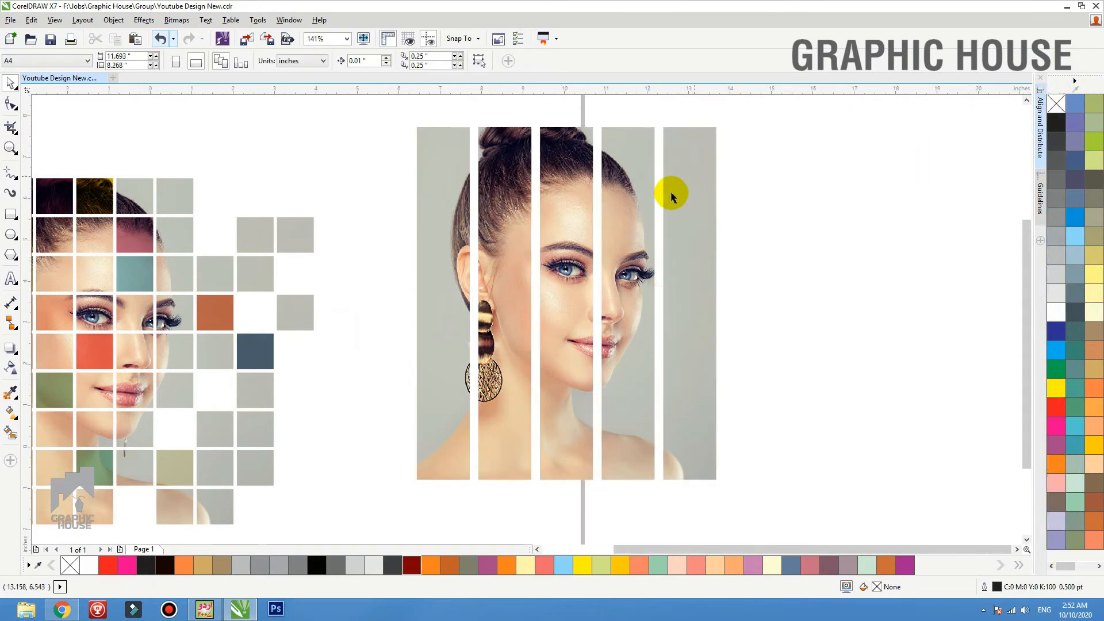
- Place a duplicate of the five-strip portrait to its right and shift the original slightly up and left
scroll(671, 192, down, 3)
drag(665, 201, 673, 231)
key(shift+F2)
scroll(422, 189, down, 2)
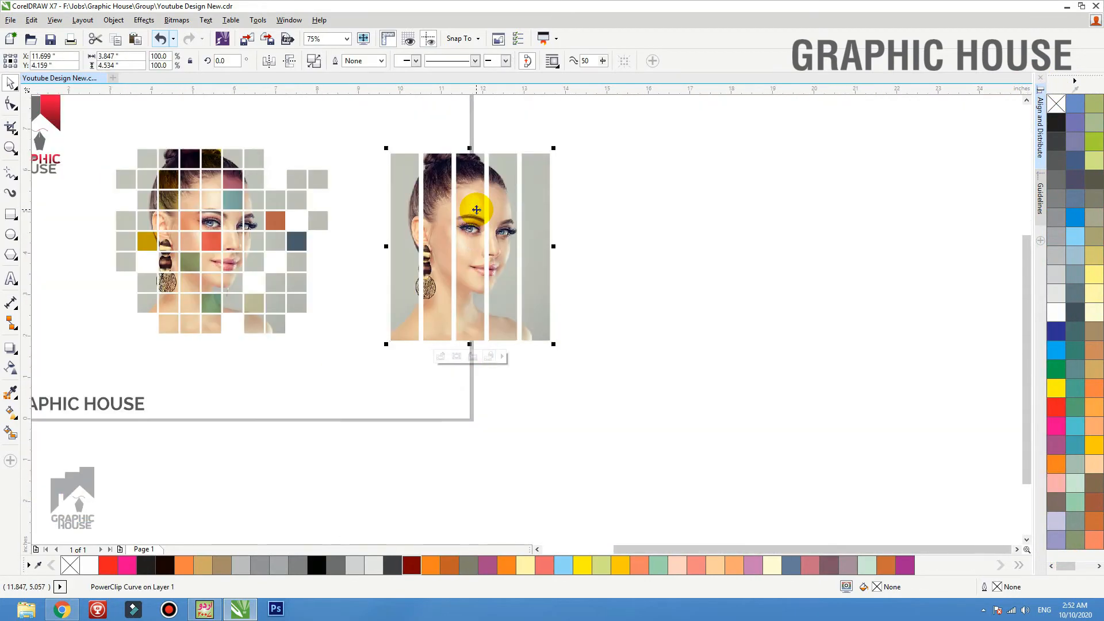
drag(503, 212, 682, 215)
right_click(682, 215)
drag(530, 215, 518, 204)
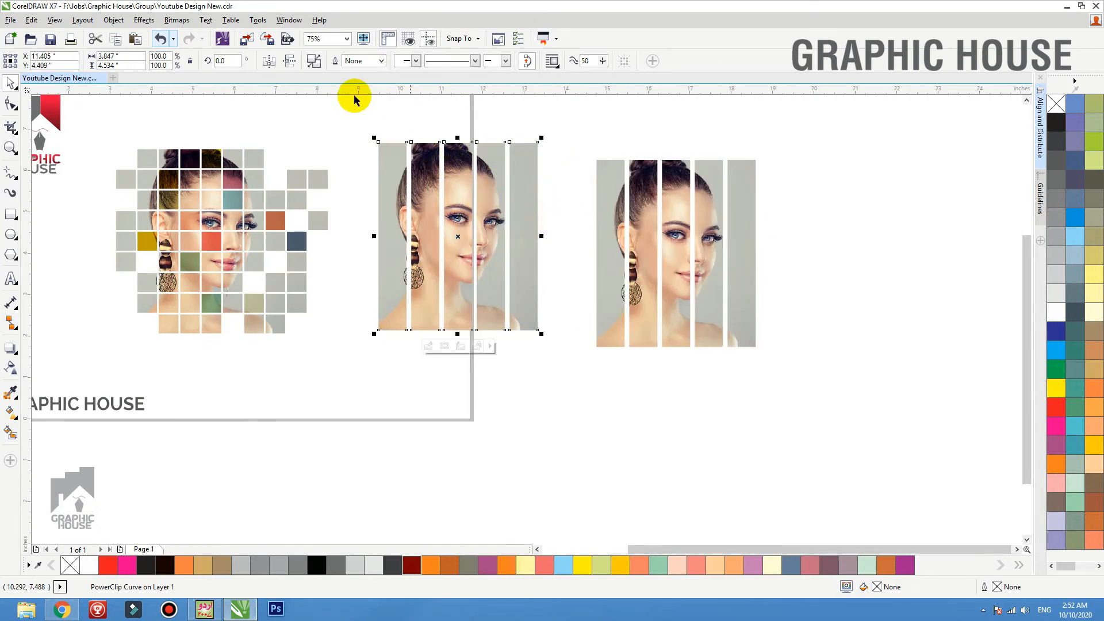
- Break the original five-strip portrait apart into individual strips
click(306, 61)
click(323, 124)
key(F2)
drag(316, 114, 635, 365)
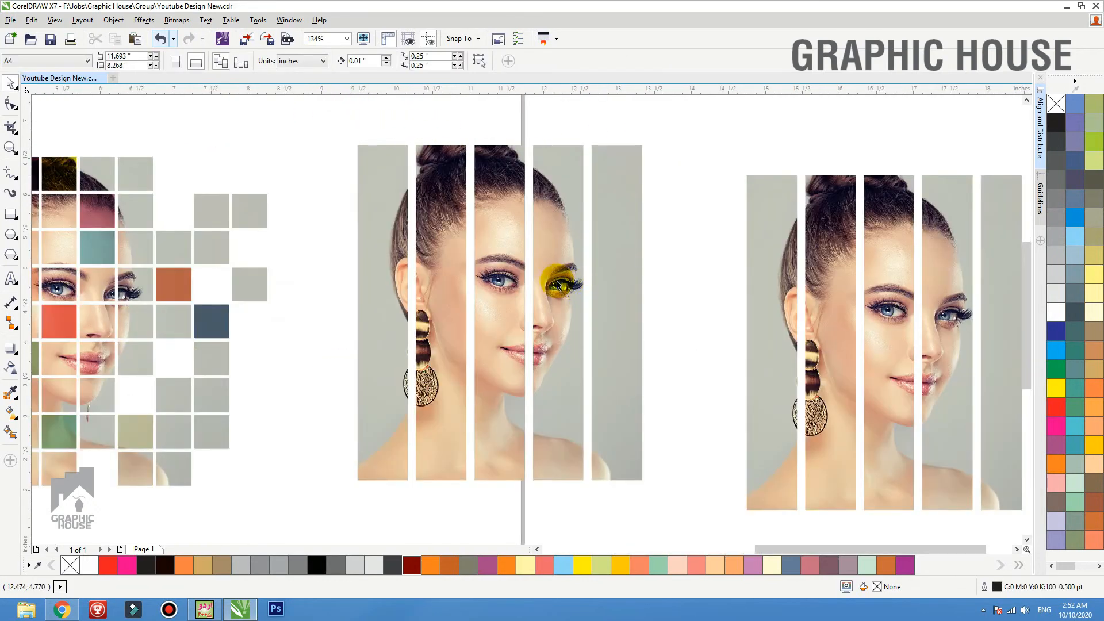
- Stagger the separated strips vertically, raising the second and third the most and offsetting the first, fourth and fifth slightly
drag(513, 263, 510, 239)
click(545, 276)
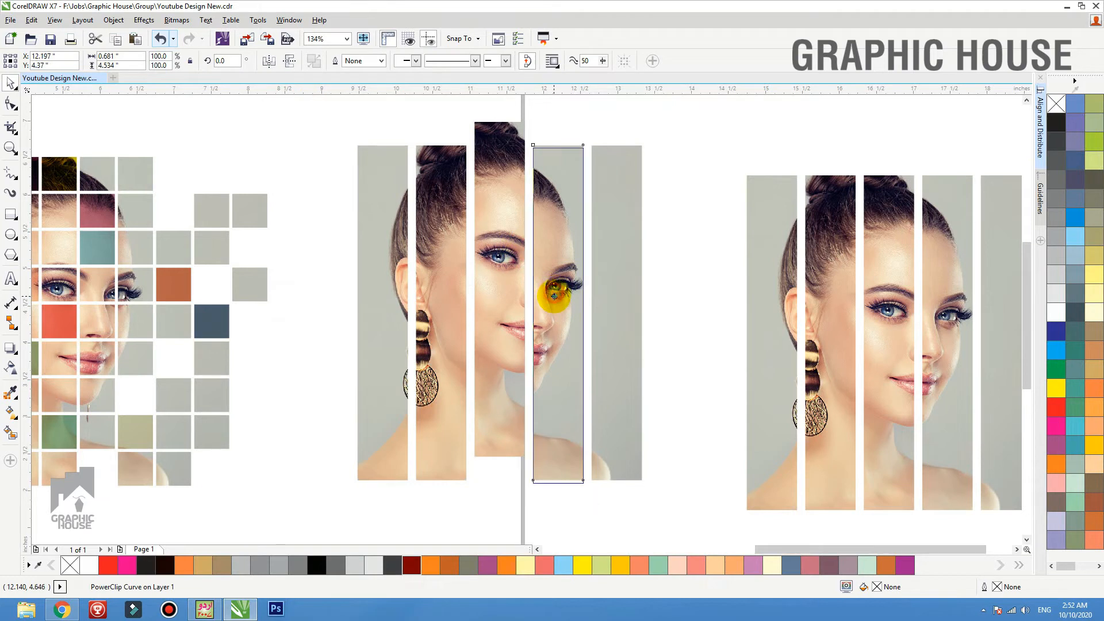
drag(448, 274, 449, 250)
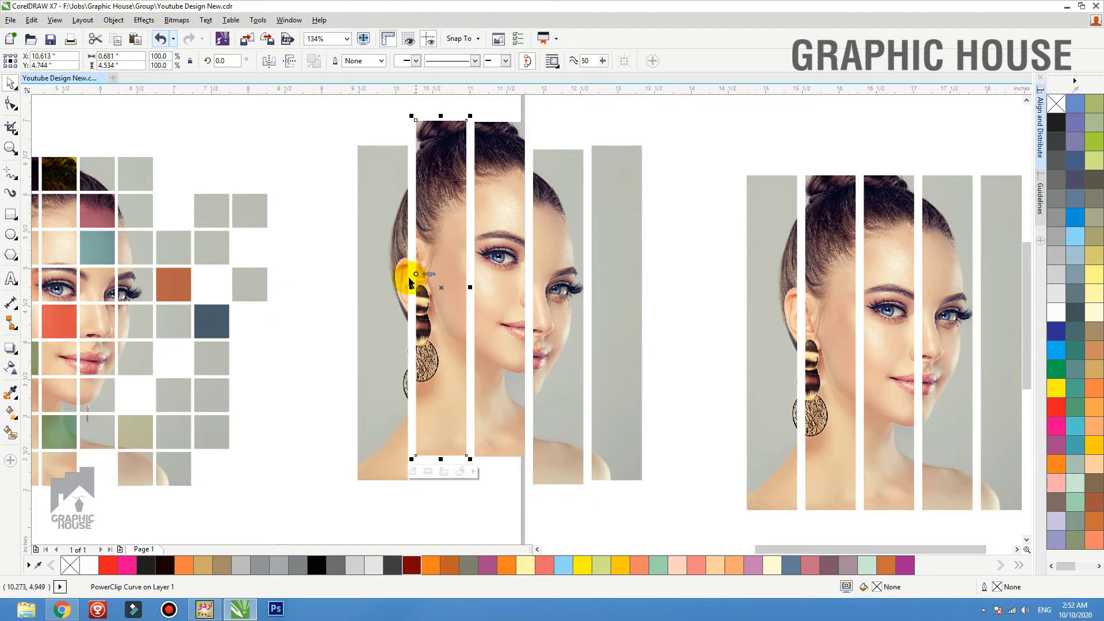
drag(399, 279, 398, 274)
drag(601, 330, 599, 321)
click(570, 322)
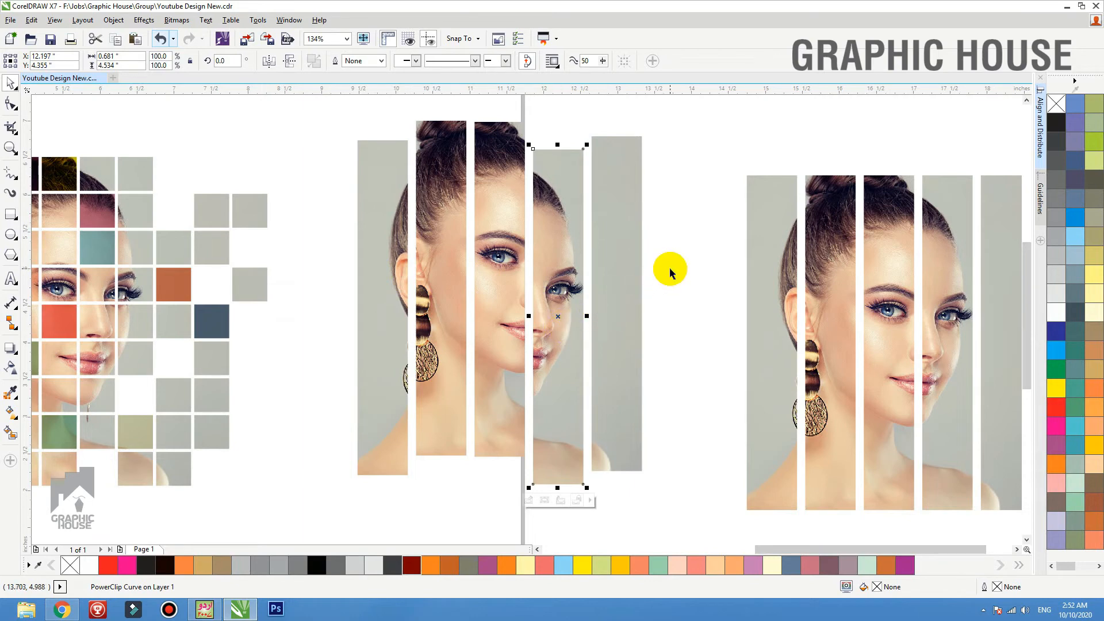
drag(551, 316, 552, 307)
- Raise the first and fourth strips further, lining up the fourth strip's lips with the third strip
scroll(538, 343, up, 3)
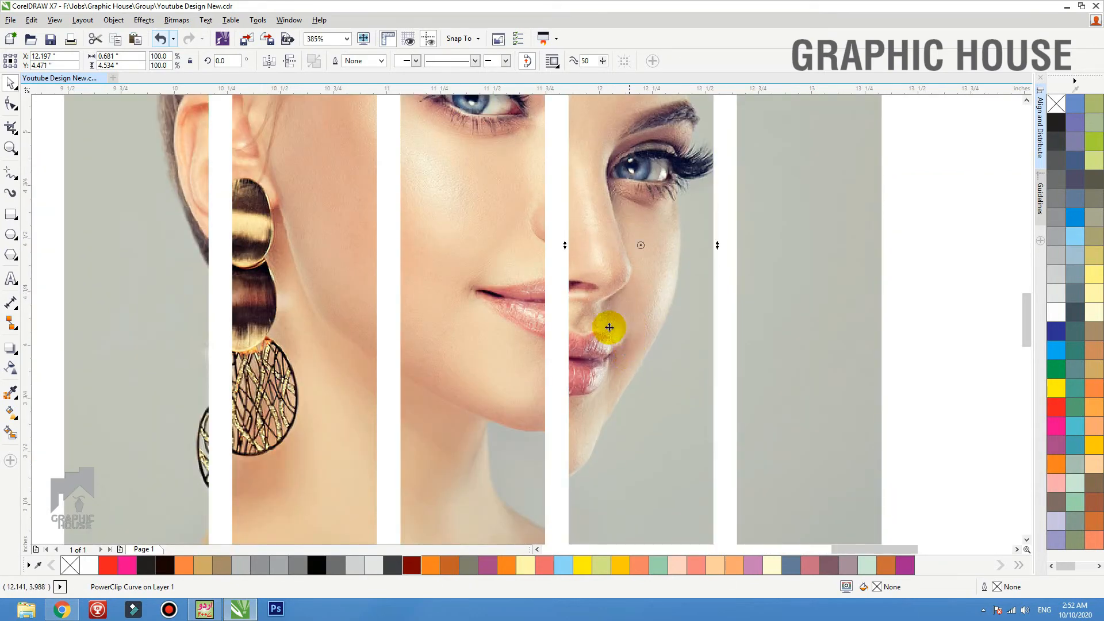
scroll(609, 327, down, 2)
drag(296, 319, 301, 300)
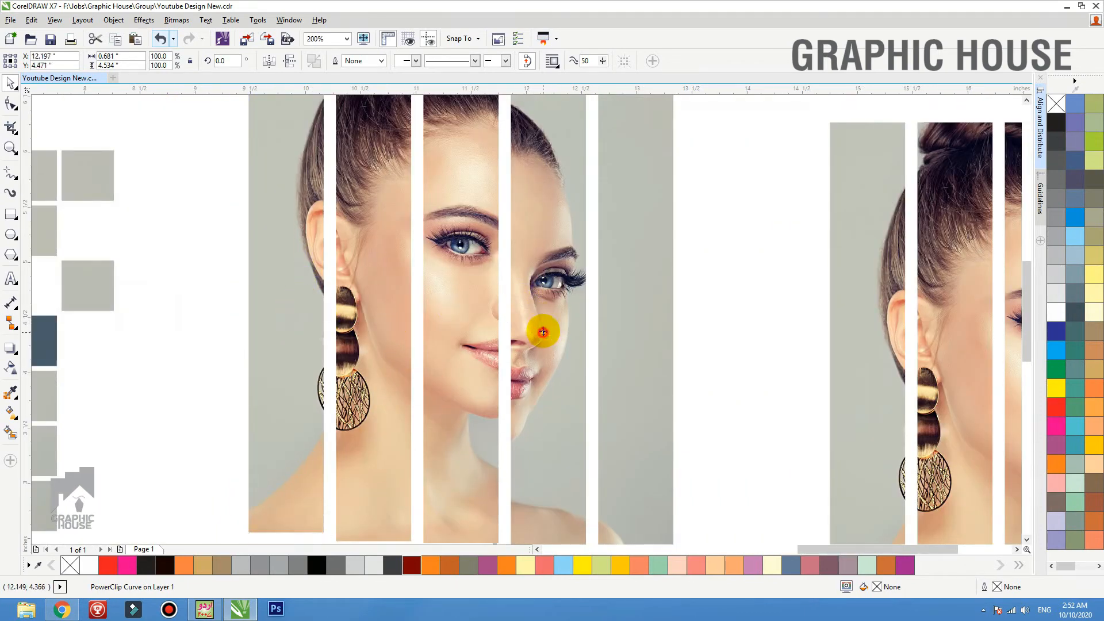
drag(543, 332, 542, 318)
drag(542, 326, 542, 318)
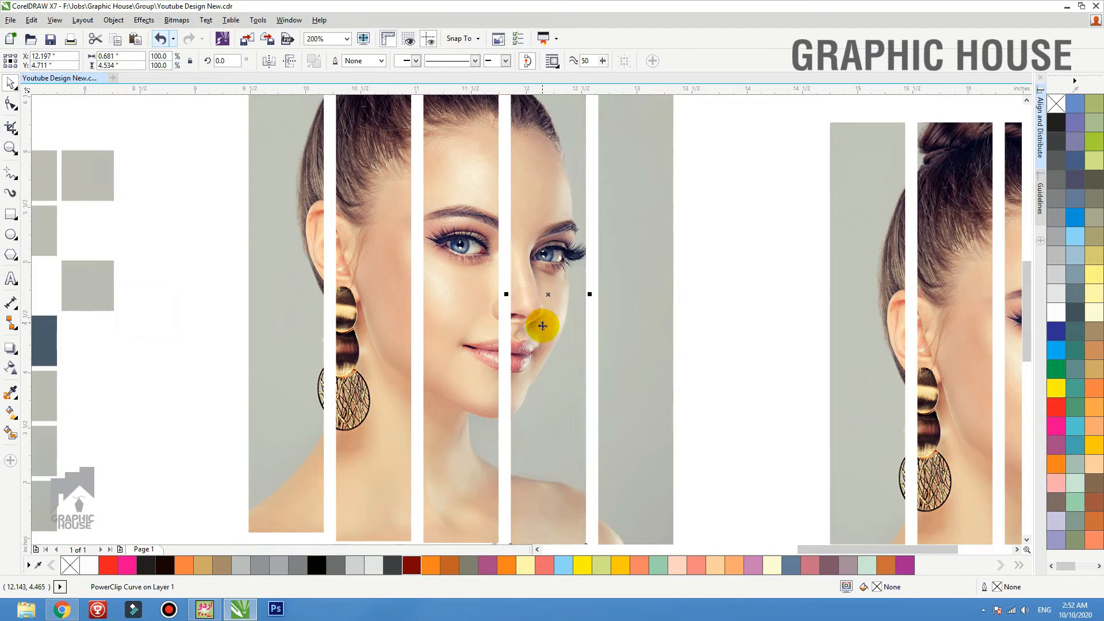
- Lower the fifth strip and raise the first and second strips to form a descending staircase
click(631, 350)
scroll(661, 357, down, 2)
click(799, 159)
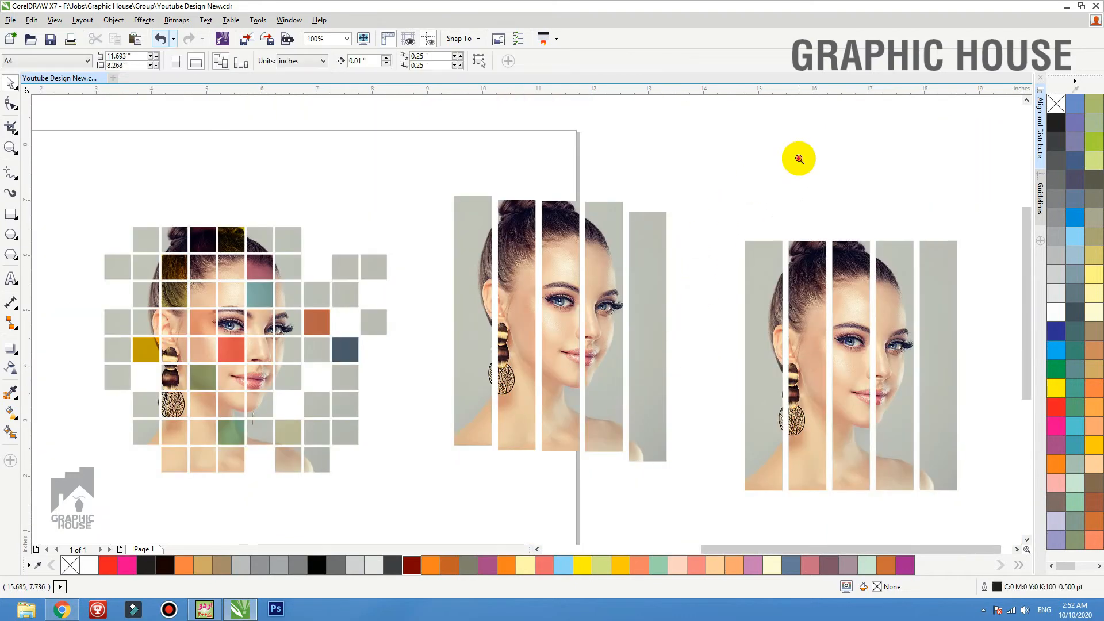
drag(799, 158, 378, 505)
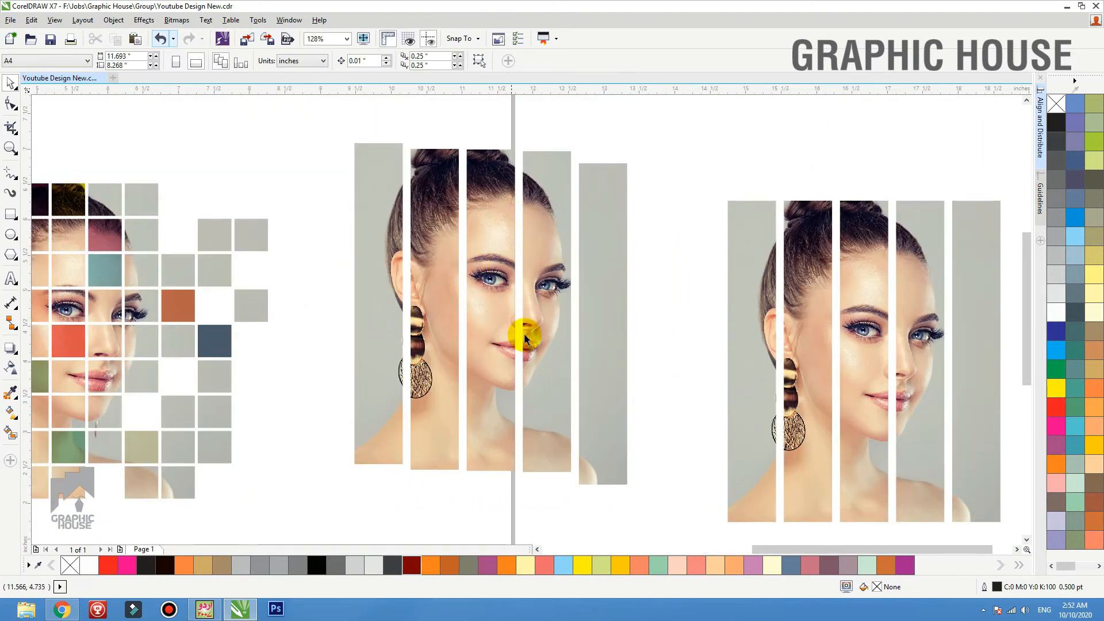
click(444, 286)
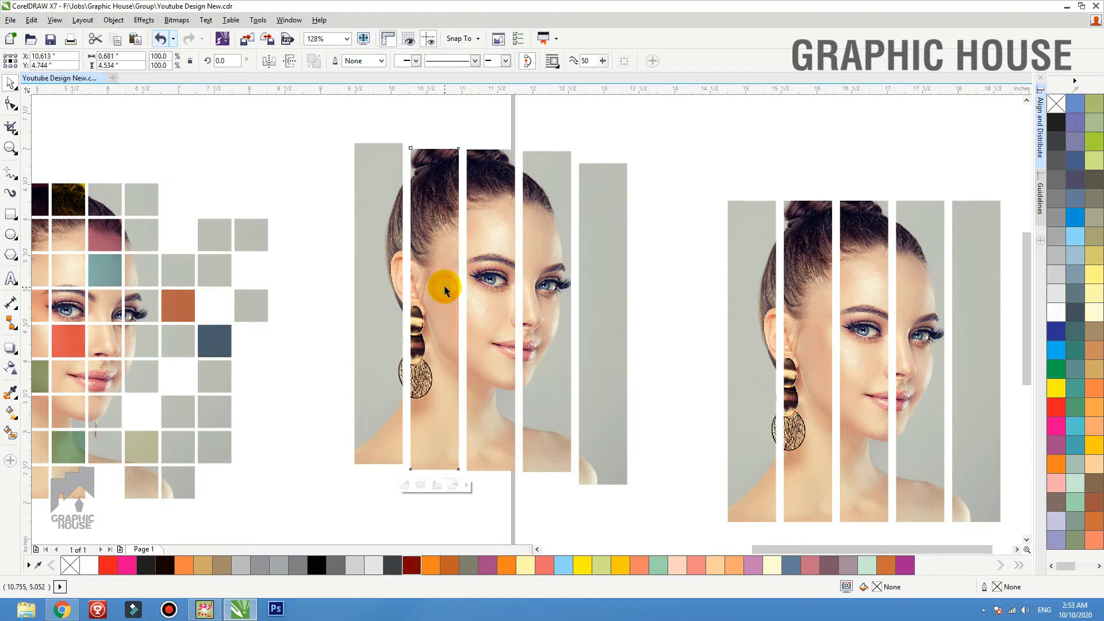
drag(384, 272, 392, 272)
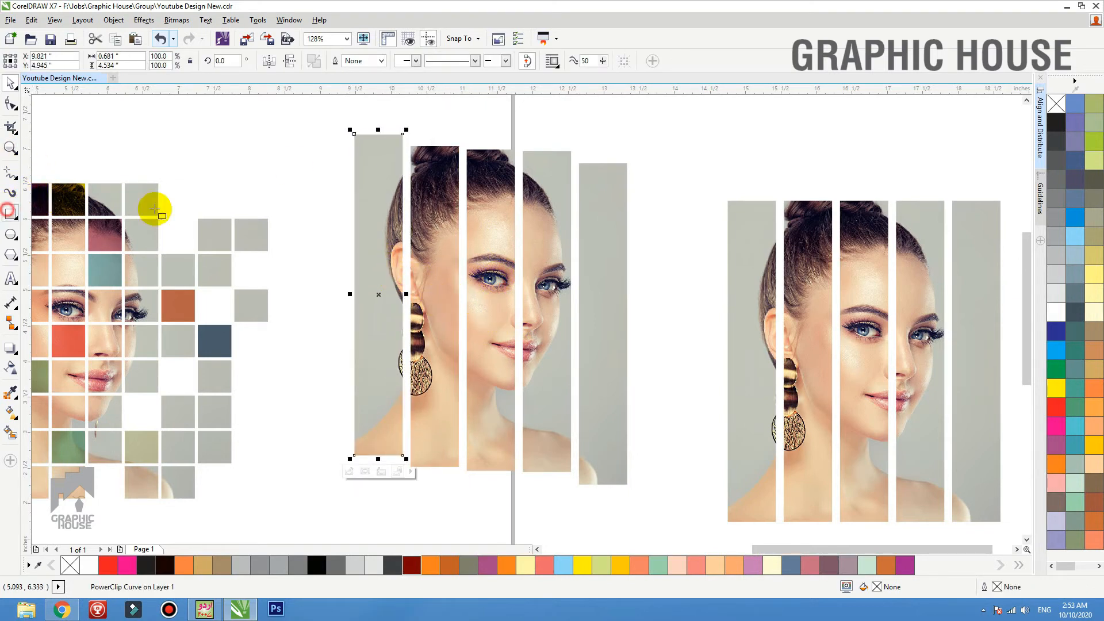
- Draw a horizontal band about 5.159 in wide and 0.511 in high across the staggered strips, filled red (M100 Y100) without outline
drag(334, 185, 701, 221)
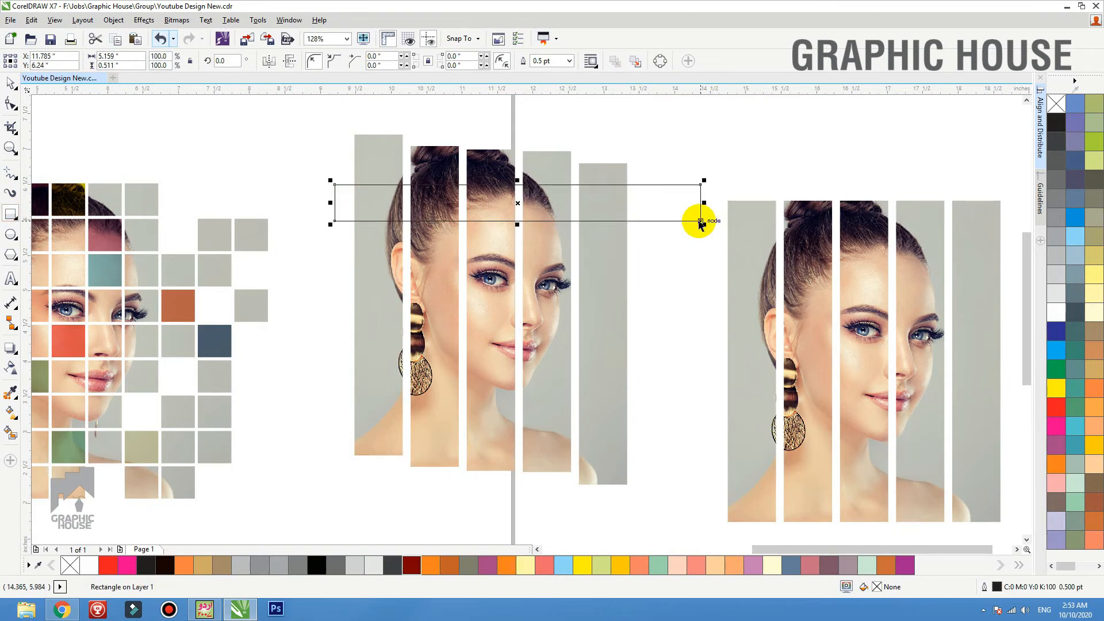
click(1057, 406)
right_click(1056, 104)
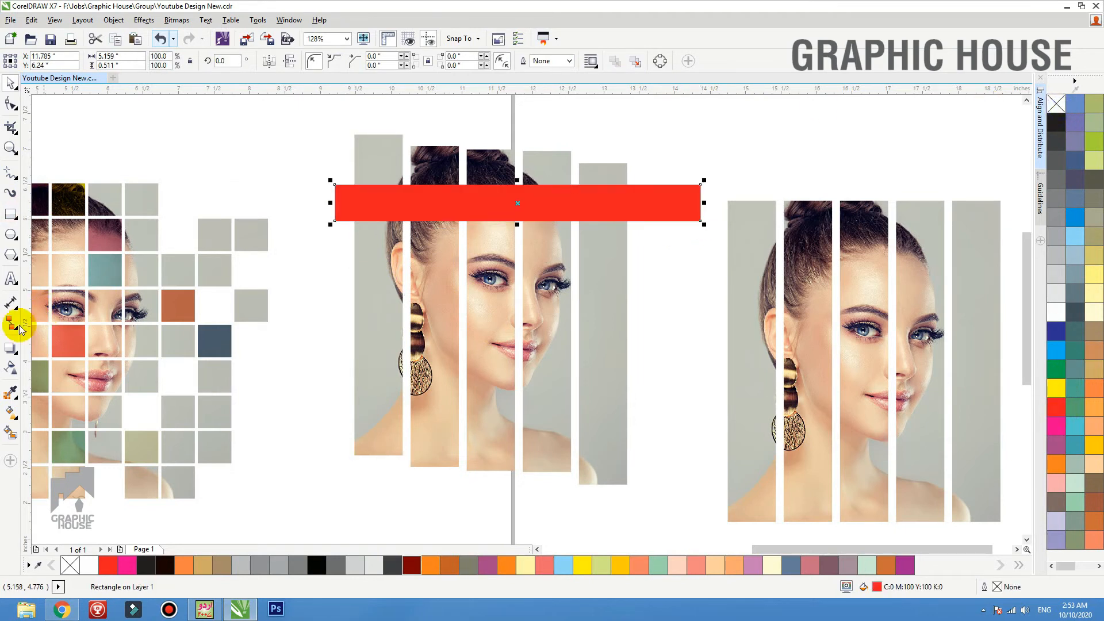
- Set the red band's transparency merge mode to Multiply
click(13, 367)
click(156, 61)
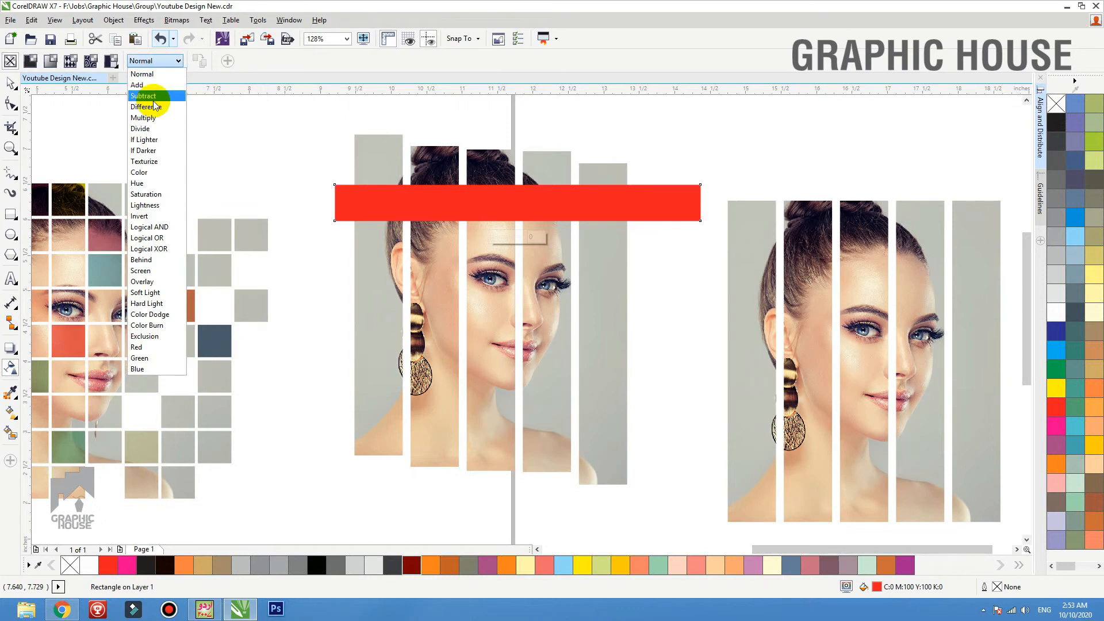
click(154, 121)
click(10, 83)
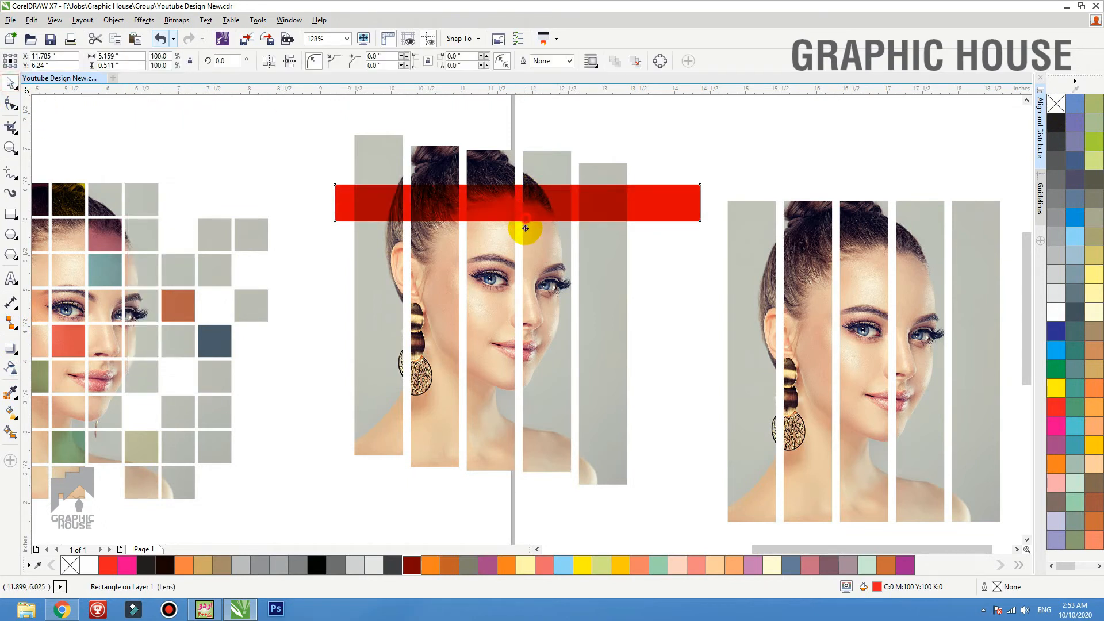
- Add two copies of the band below it, filled yellow (C0 M20 Y100 K0) and pink (C0 M100 Y0 K0)
drag(525, 228, 525, 300)
click(1095, 445)
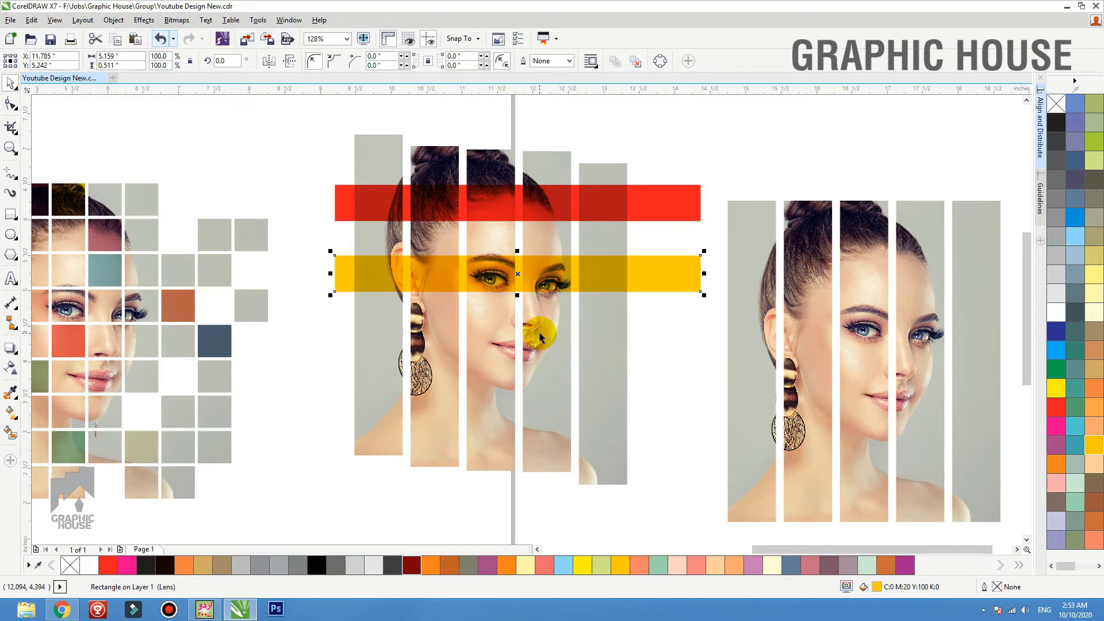
drag(539, 275, 540, 333)
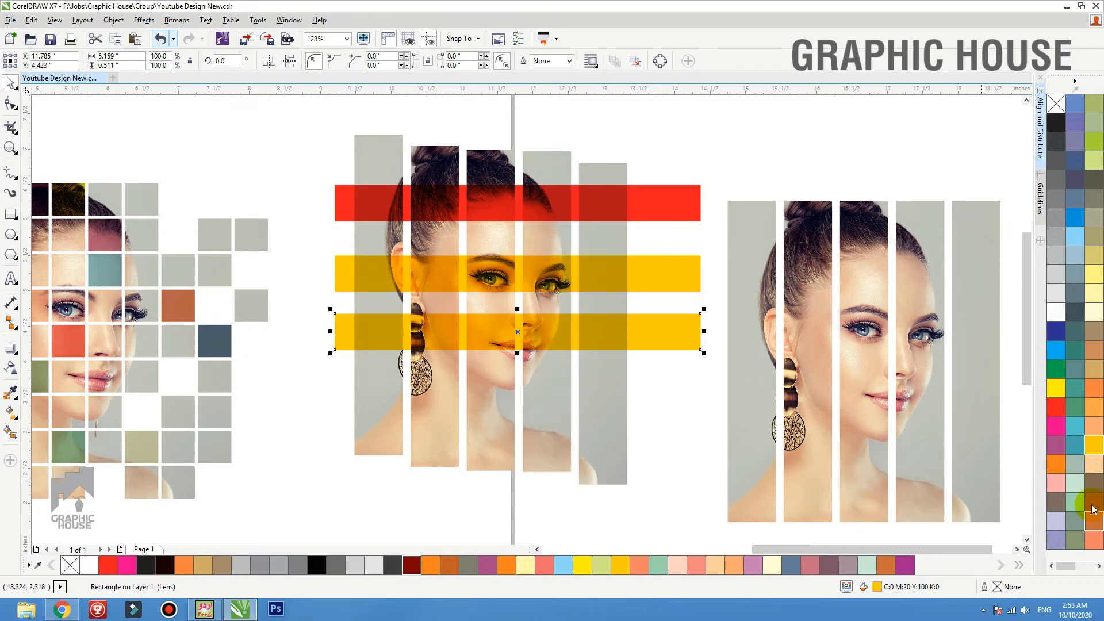
click(1061, 423)
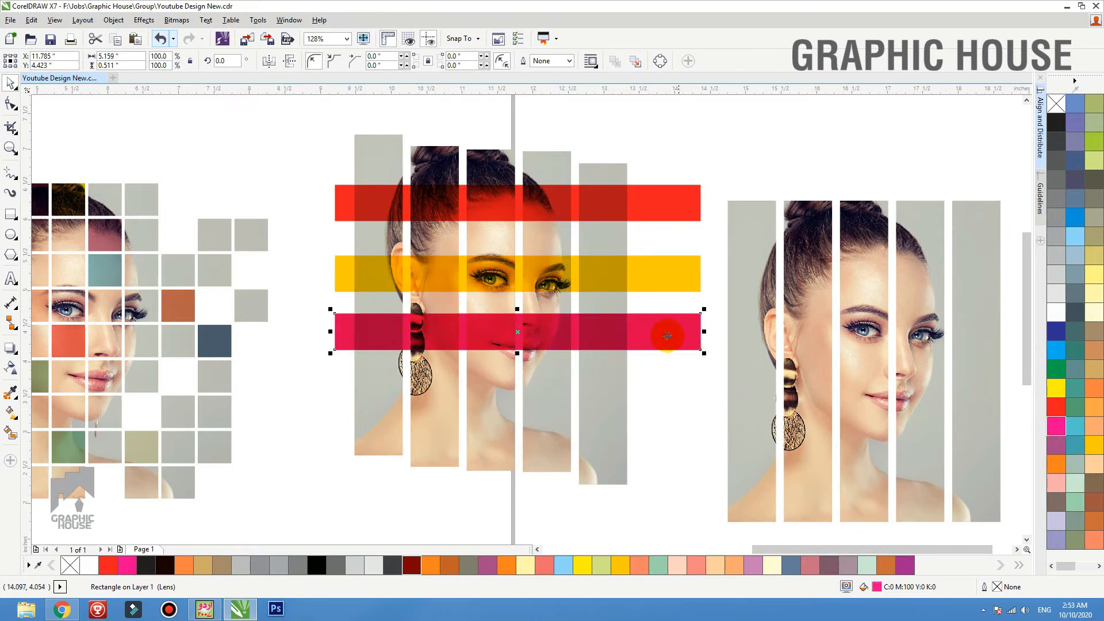
- Copy the pink band below itself and fill the copy blue (C100 M20 Y0 K0)
drag(667, 335, 667, 397)
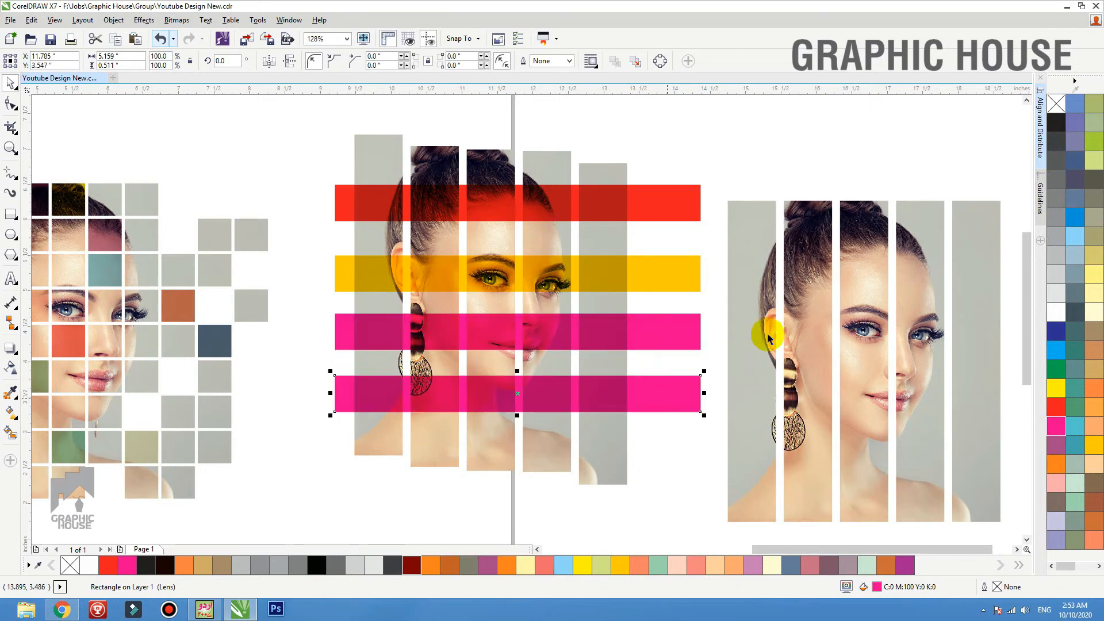
click(1094, 151)
click(1074, 217)
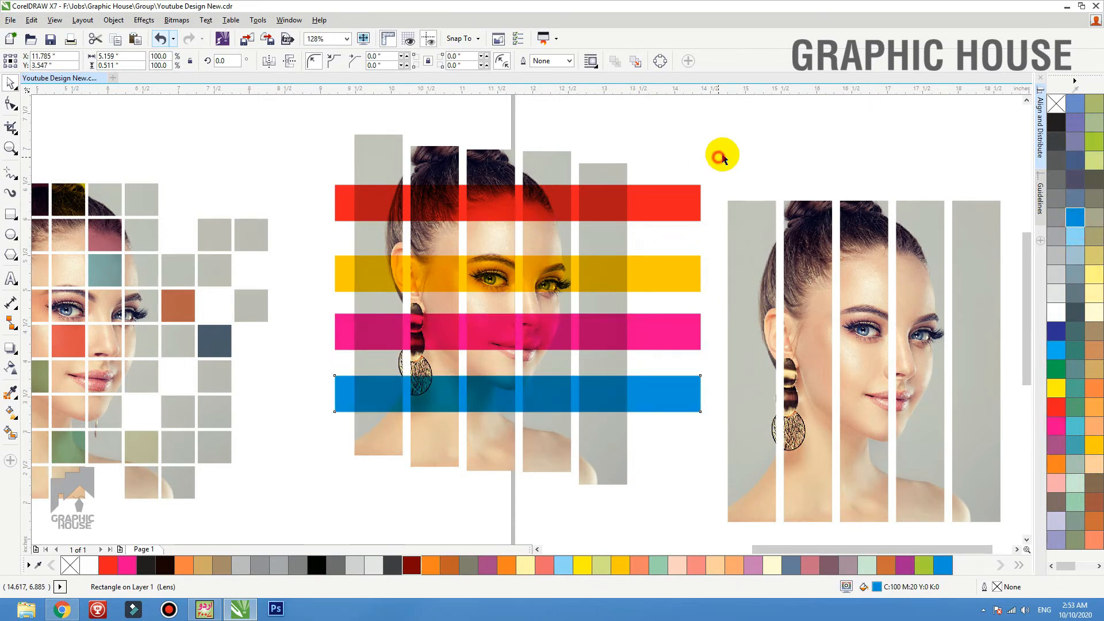
- Group the four colored bands and shift the fifth portrait strip slightly down and to the right
drag(717, 156, 692, 430)
key(ctrl+g)
drag(604, 447, 615, 461)
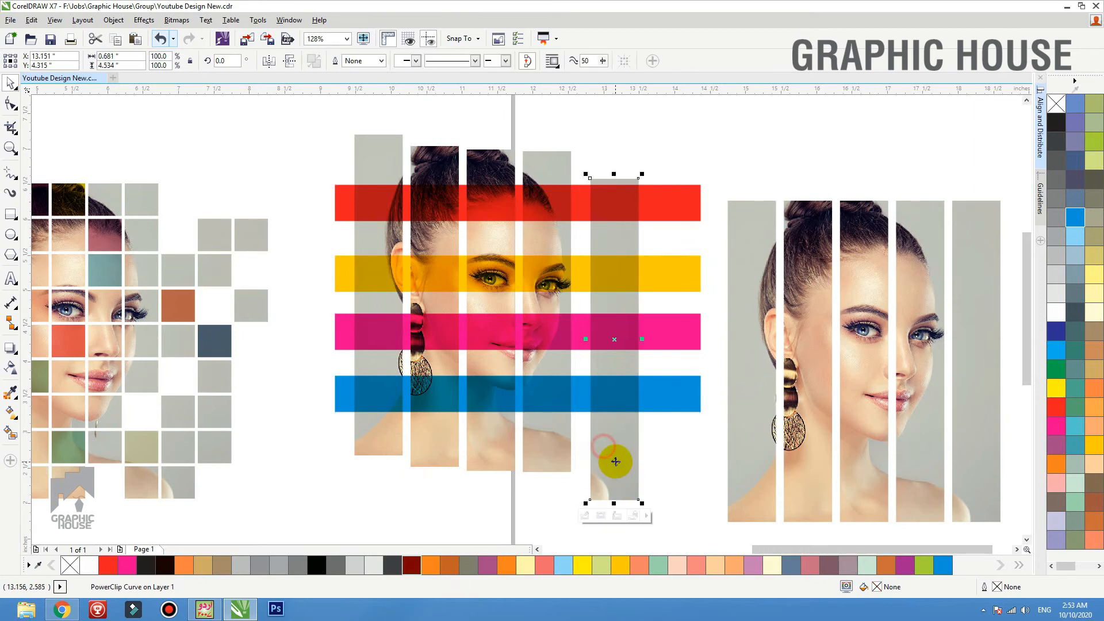
- Undo the fifth strip's shift, then test-move the band group and the strip separately, undoing each trial move
key(ctrl+z)
drag(657, 411, 660, 300)
key(ctrl+z)
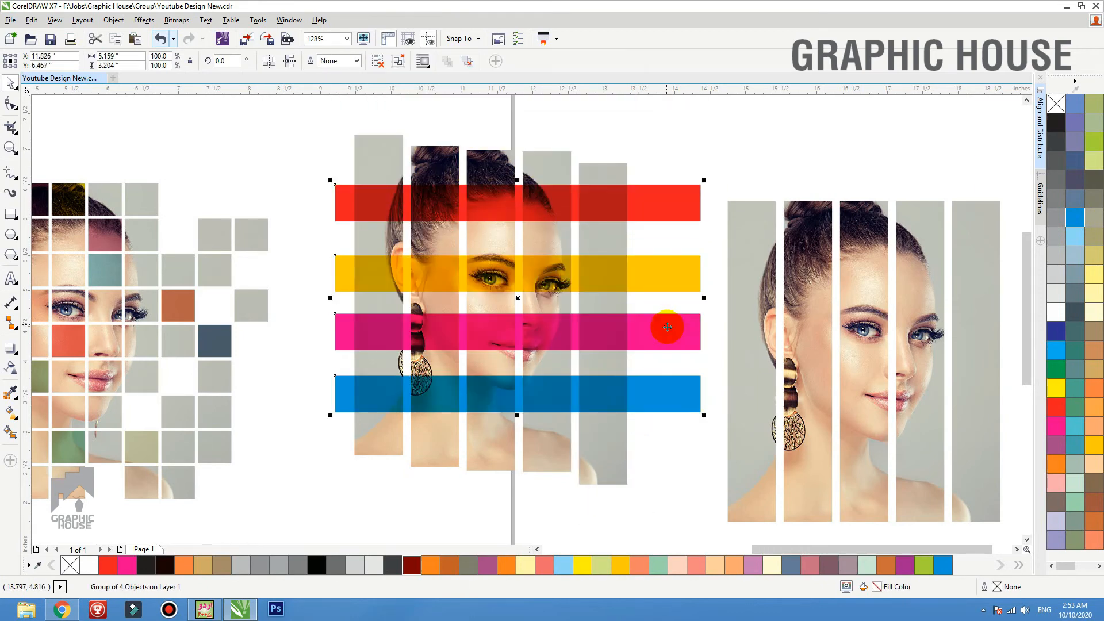
drag(594, 434, 643, 452)
key(ctrl+z)
- Duplicate the colored band group in place and PowerClip copies inside the fifth, fourth and third portrait strips
drag(658, 410, 661, 409)
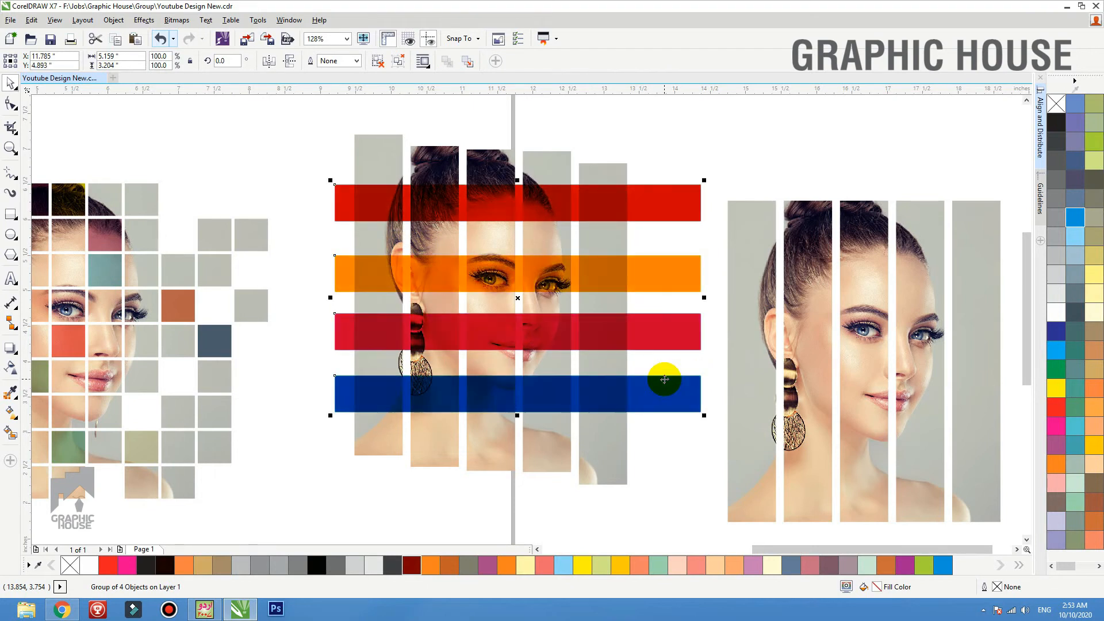
click(601, 452)
click(684, 382)
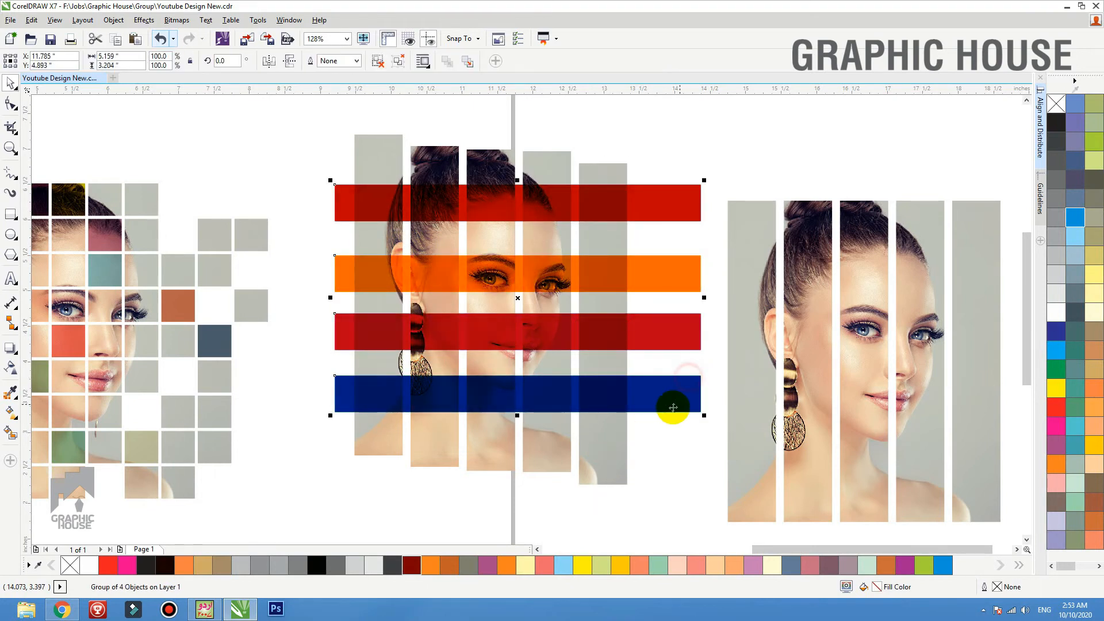
click(528, 434)
click(677, 311)
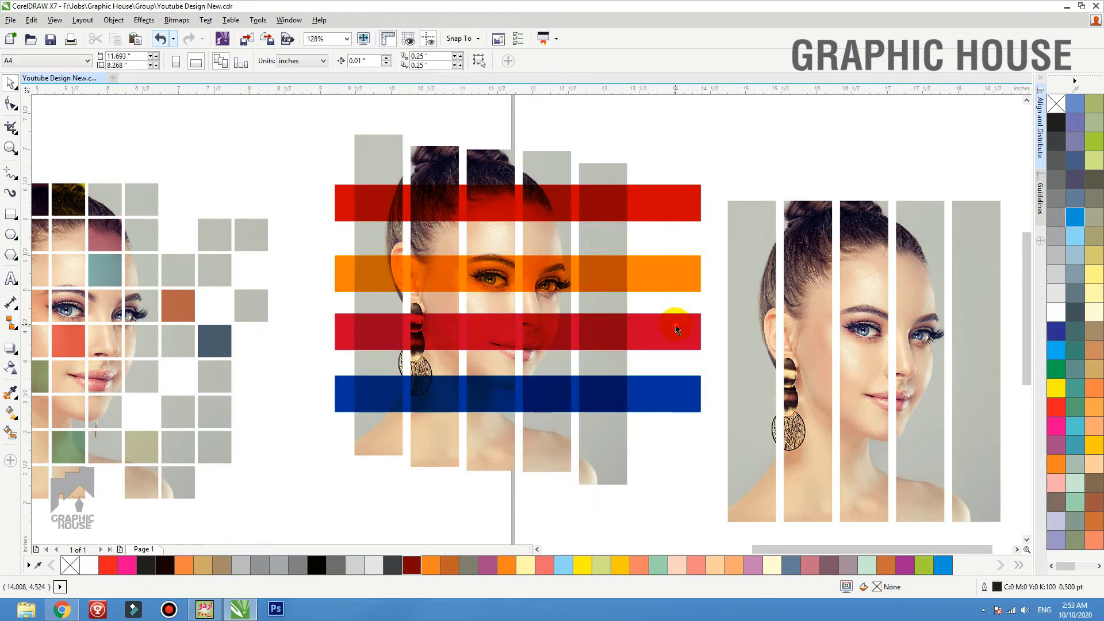
click(517, 426)
- PowerClip the remaining band groups inside the second and first portrait strips
click(676, 289)
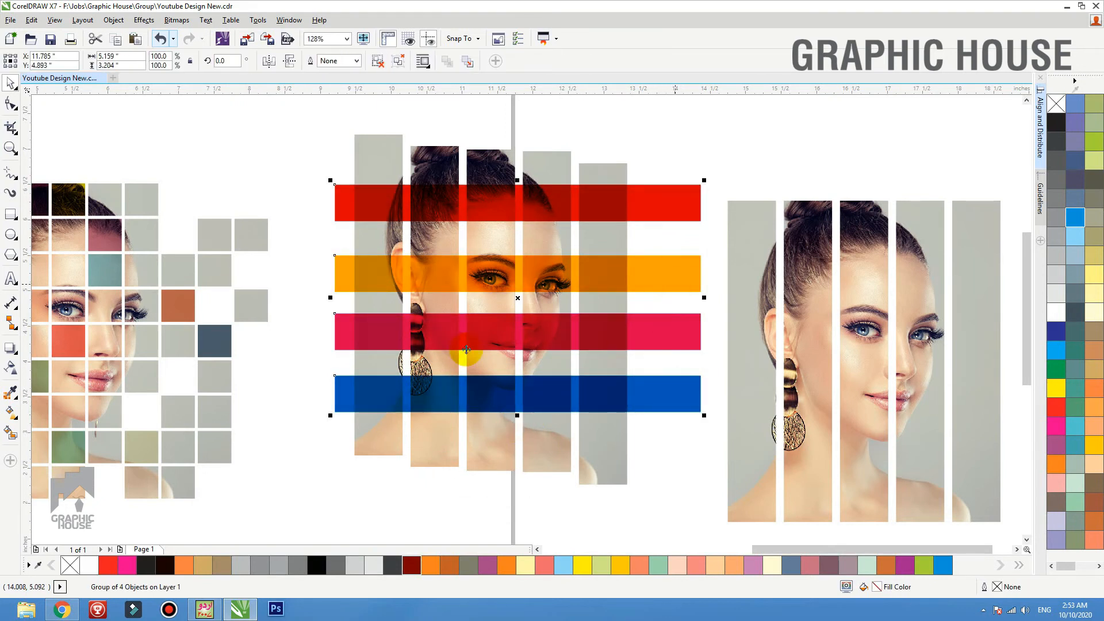
click(424, 450)
click(666, 283)
click(381, 425)
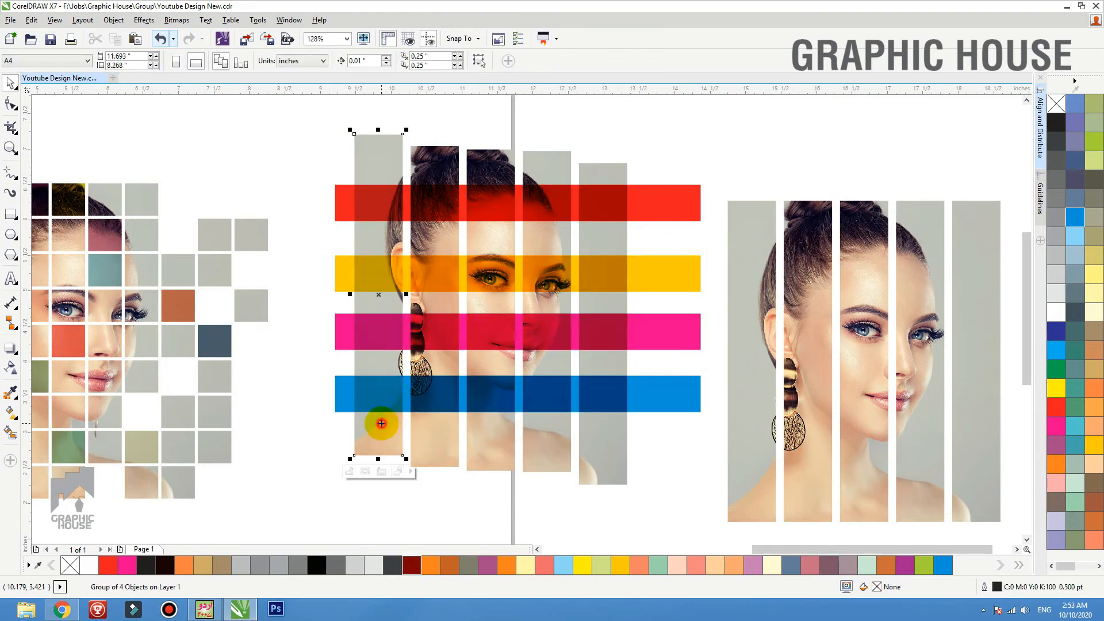
click(690, 307)
- Test-move each portrait strip to check that its clipped bands follow, undoing every move
click(571, 333)
drag(570, 332, 611, 254)
key(ctrl+z)
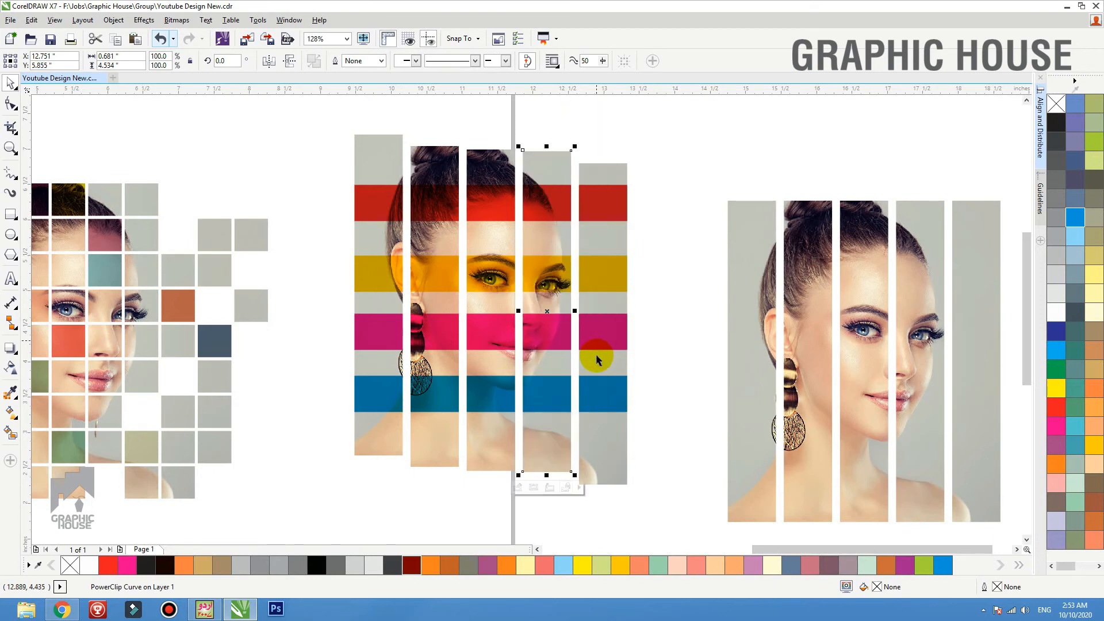
drag(600, 352, 637, 295)
key(ctrl+z)
drag(490, 326, 514, 242)
key(ctrl+z)
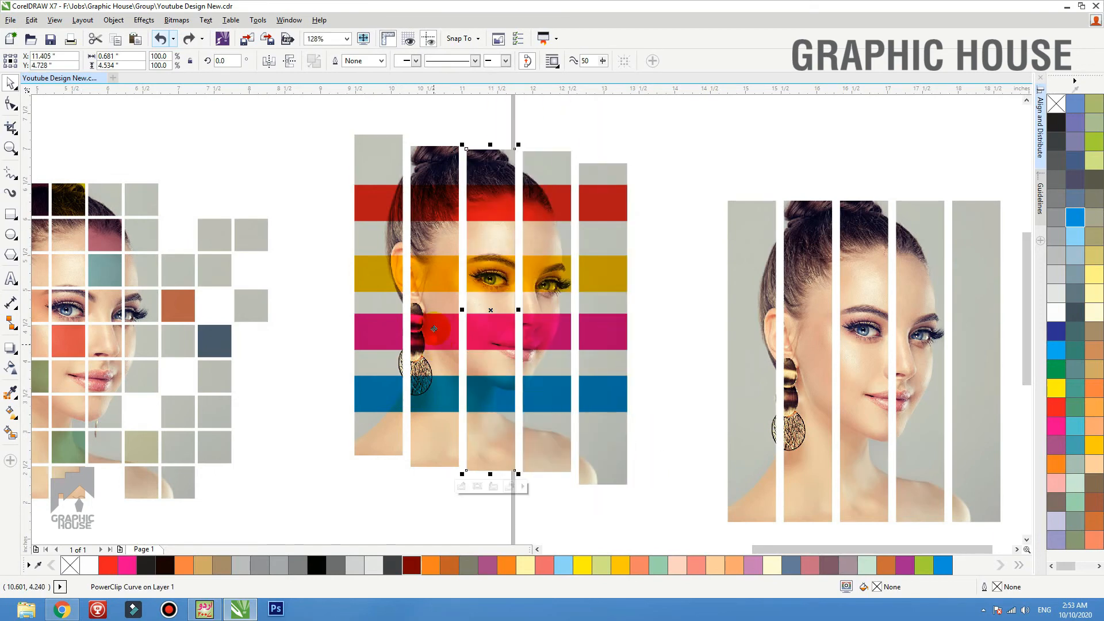
drag(436, 329, 440, 246)
key(ctrl+z)
drag(392, 315, 369, 246)
key(ctrl+z)
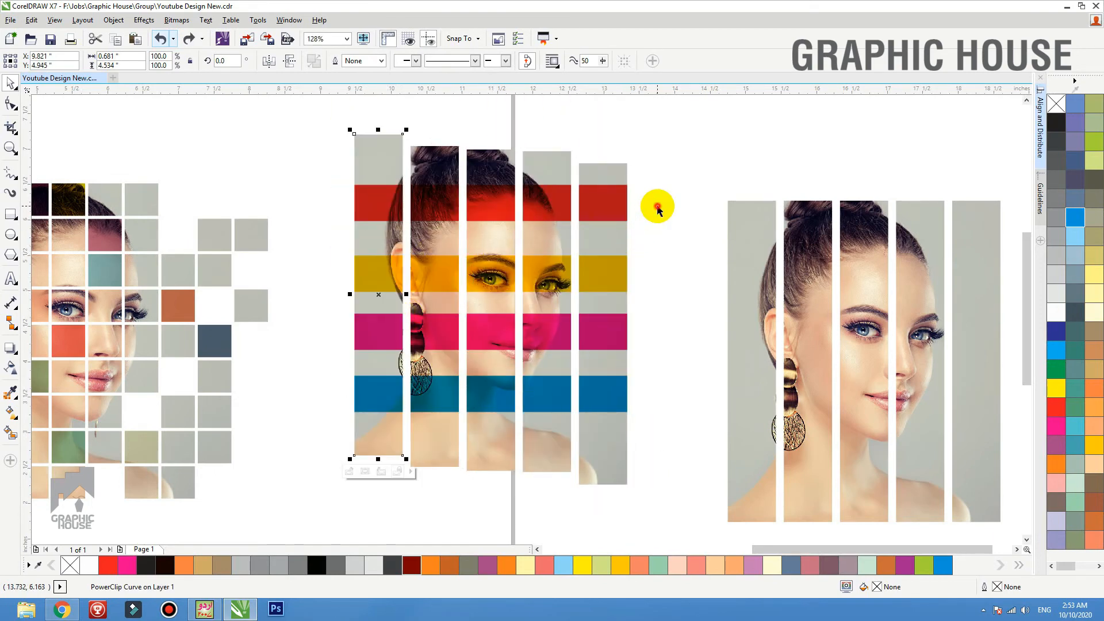
- Select the five banded strips and move them slightly down and closer to the tile grid
click(759, 256)
key(shift+F2)
click(837, 192)
scroll(707, 362, down, 3)
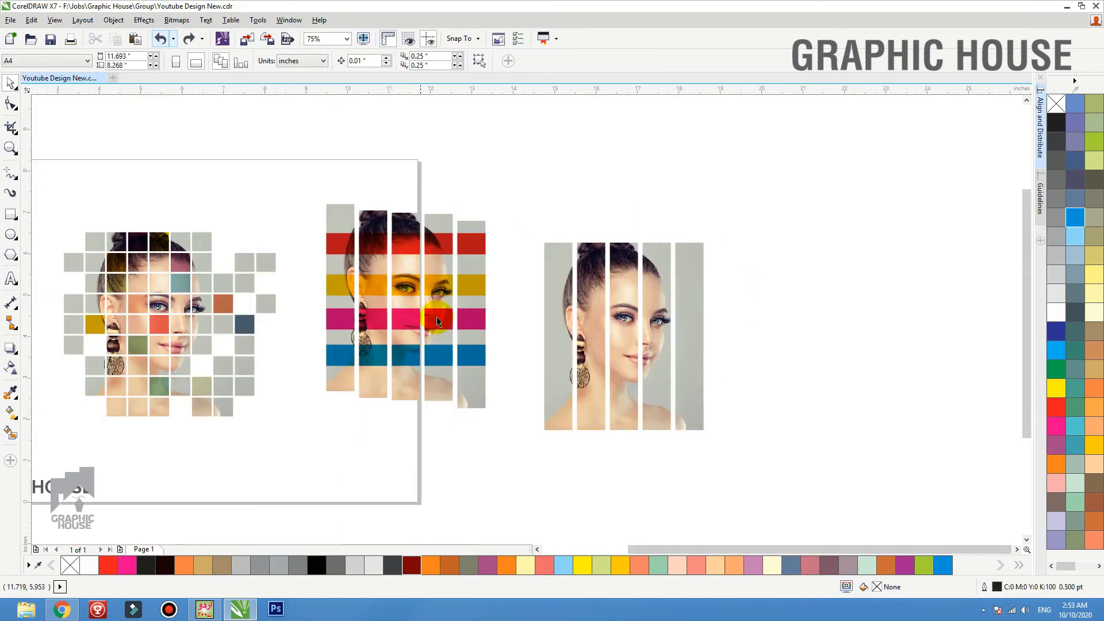
drag(330, 436, 332, 433)
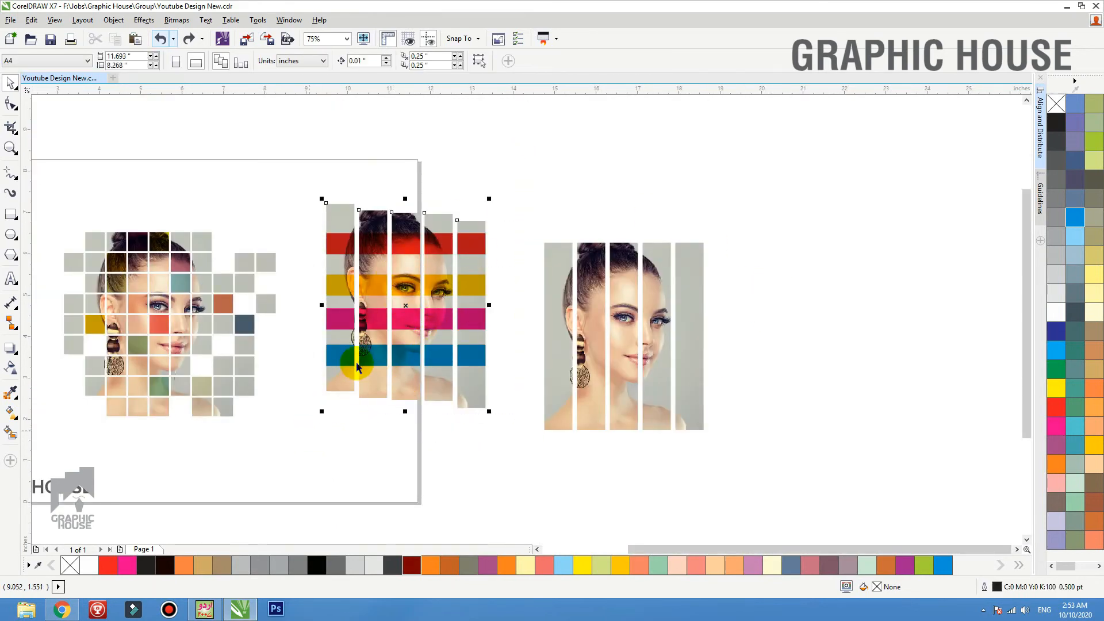
drag(364, 349, 365, 378)
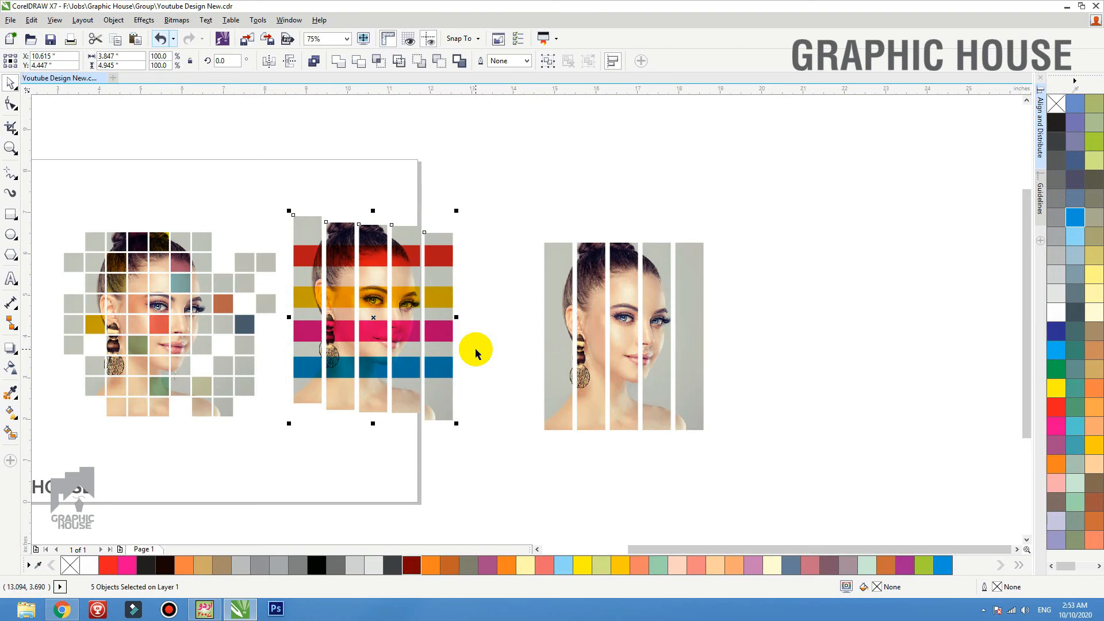
- Break apart the unbanded five-strip portrait, pull its fourth strip aside and extract that strip's PowerClip contents
click(639, 279)
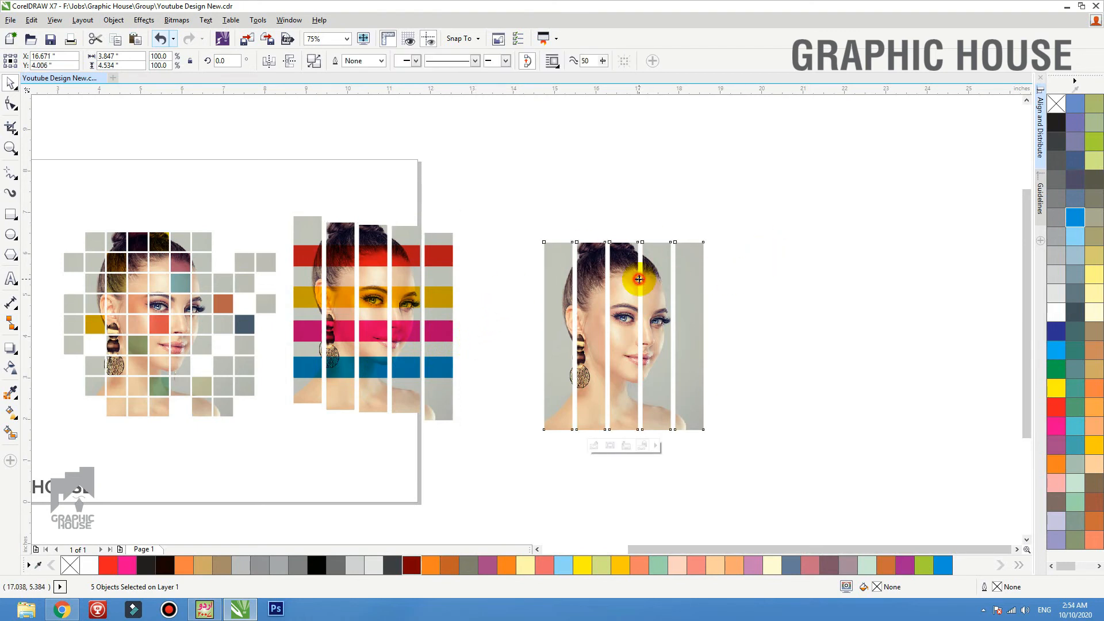
click(320, 65)
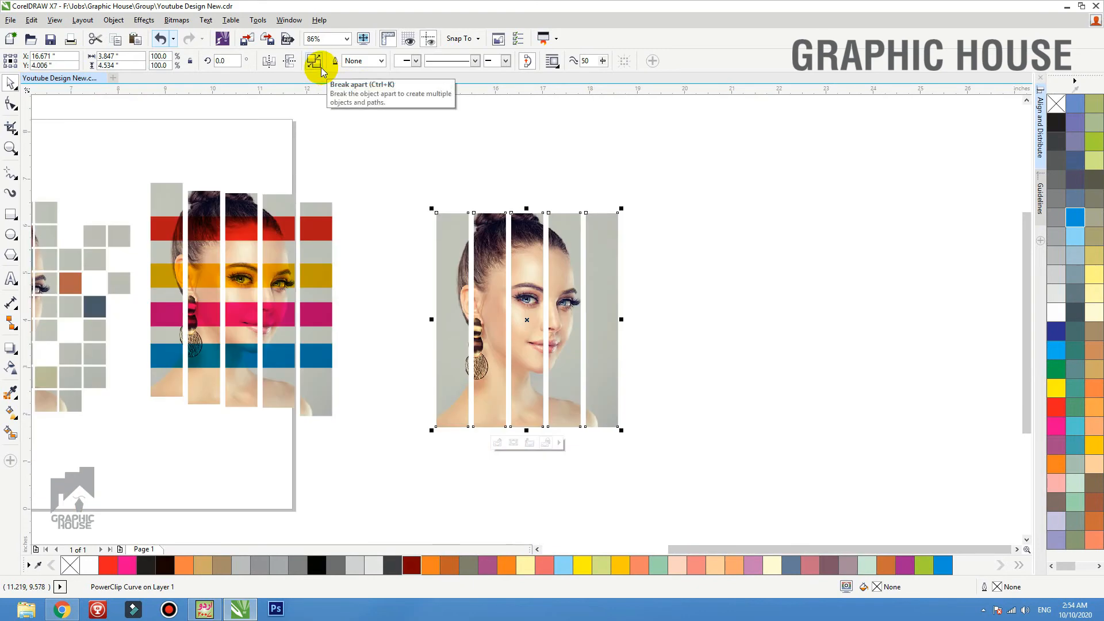
click(319, 62)
drag(571, 229, 713, 231)
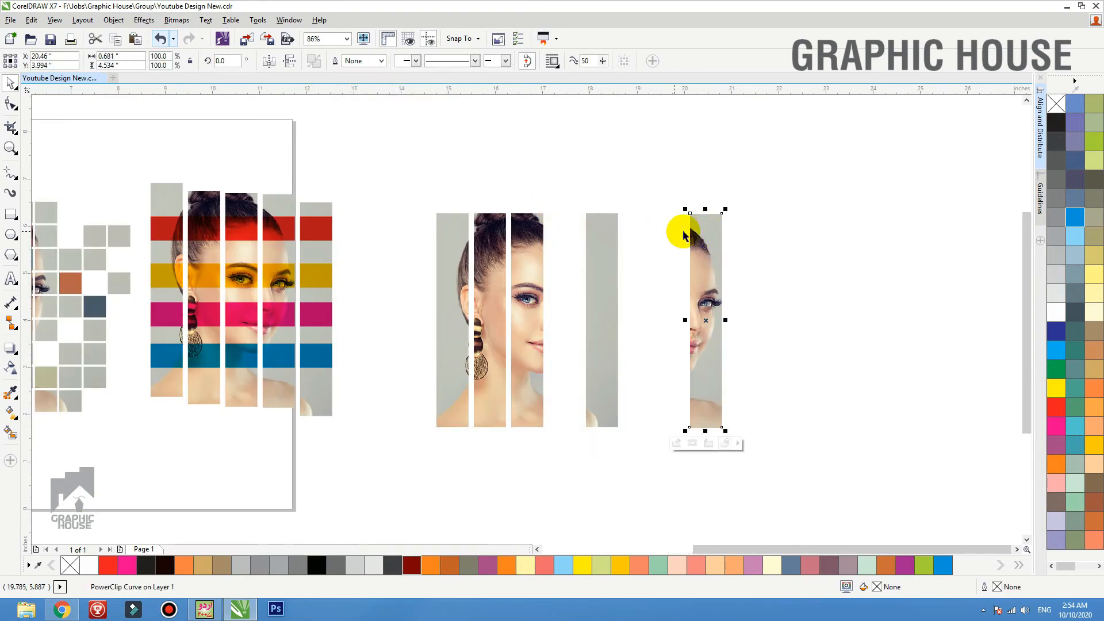
right_click(708, 232)
click(736, 182)
- Move the extracted portrait clear, delete the leftover strips and put the photo back in their place
drag(794, 239, 986, 299)
drag(803, 163, 324, 489)
key(Delete)
drag(857, 372, 446, 359)
- Draw a narrow rectangle about 0.325 by 4.757 in near the portrait's left edge, convert it to curves and taper its lower end
key(F2)
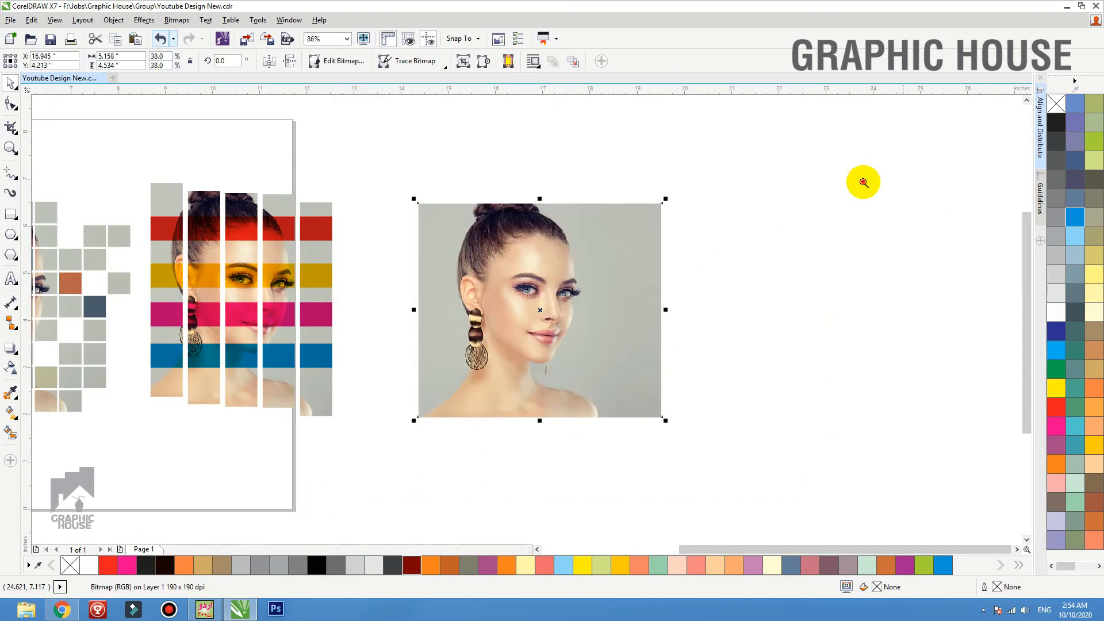
drag(884, 171, 334, 470)
click(11, 217)
mouse_move(264, 137)
mouse_down()
mouse_move(291, 450)
mouse_move(283, 475)
mouse_up()
key(ctrl+q)
key(F10)
key(space)
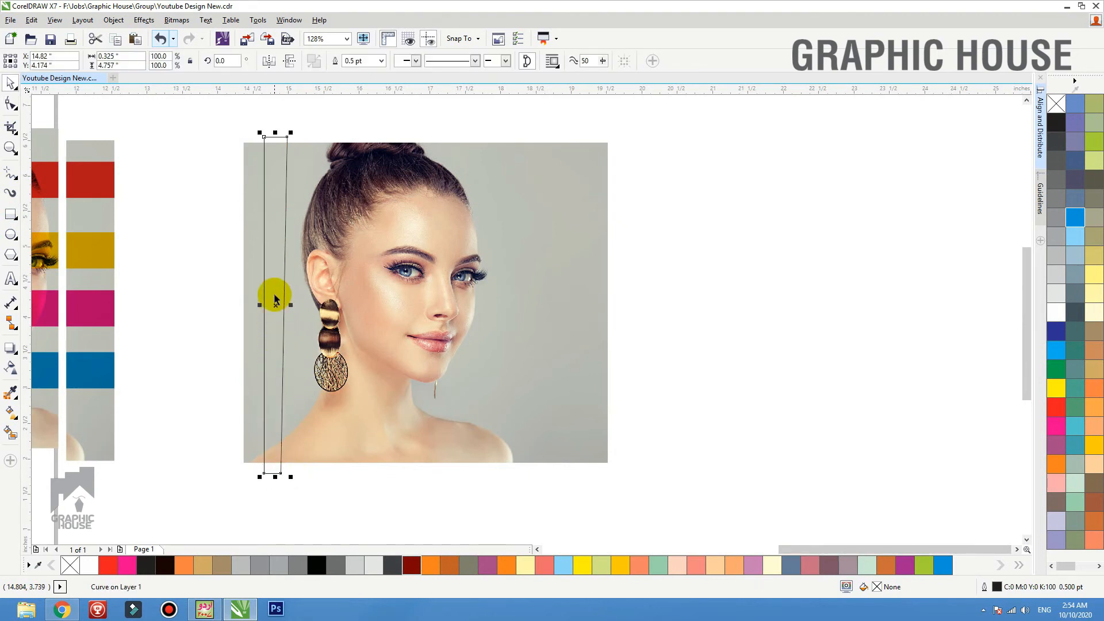
- Copy the tapered strip beside the original and mirror the copy horizontally and vertically
drag(286, 303, 310, 303)
click(270, 64)
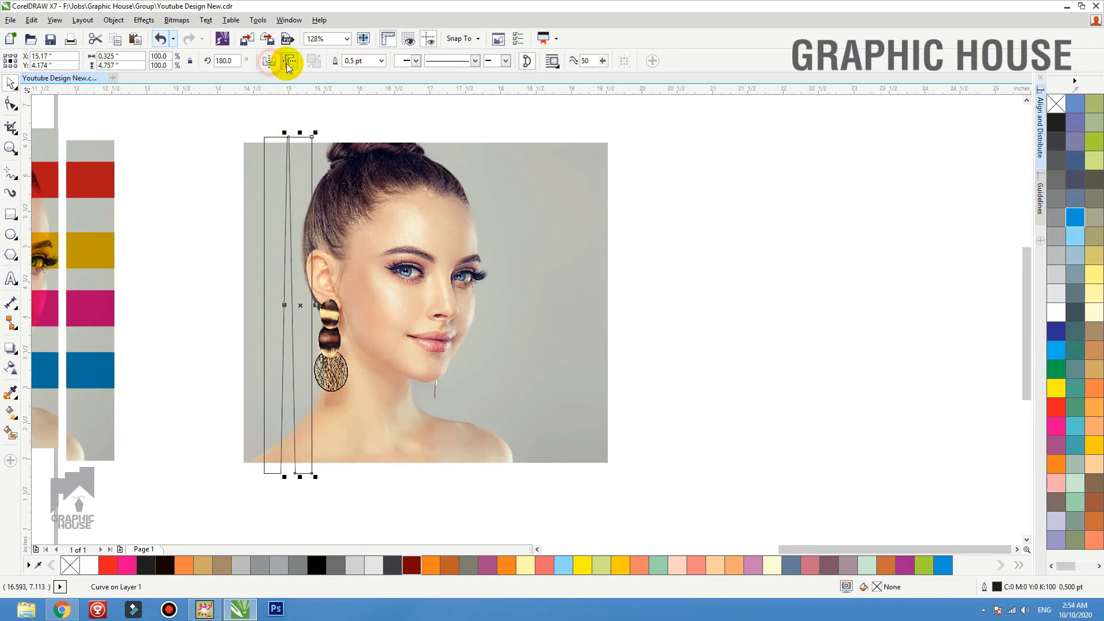
drag(257, 439, 248, 501)
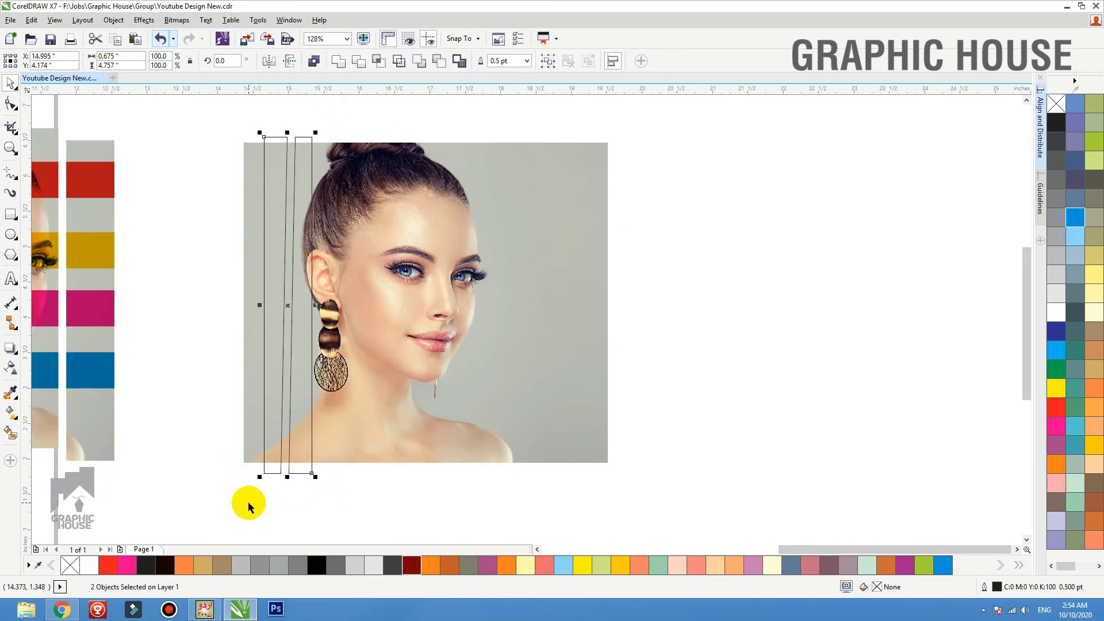
- Narrow the gap between the two tapered strips until the pair is about 0.614 in wide, and select both strips
click(343, 515)
key(F2)
drag(349, 454, 251, 508)
drag(459, 249, 423, 250)
shift+click(370, 249)
key(shift+F2)
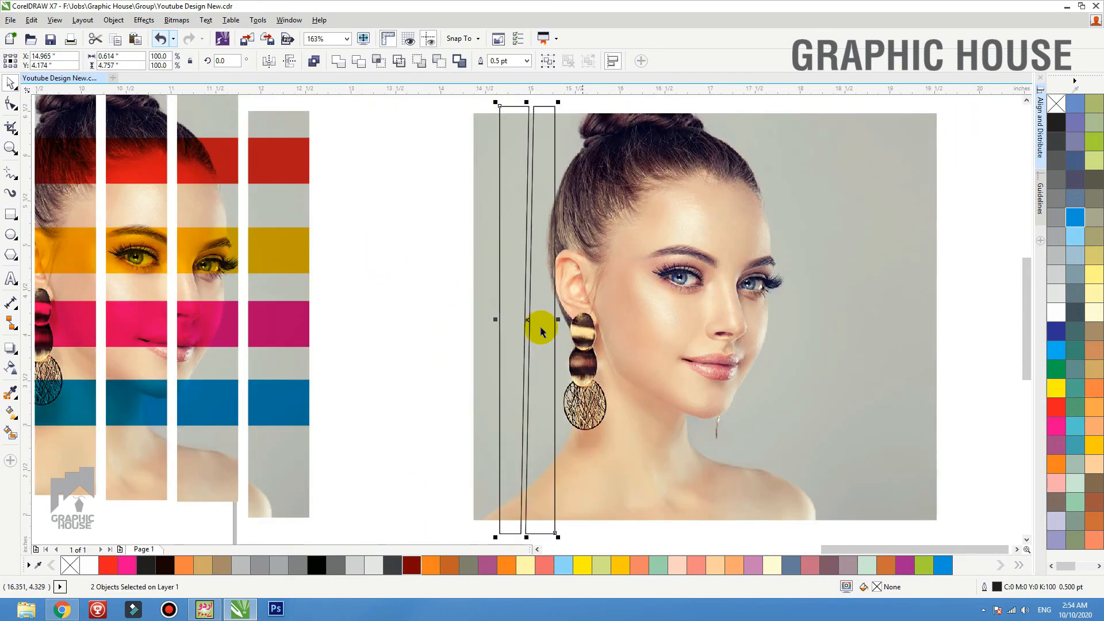
- Duplicate the pair of tapered strips across the portrait at even intervals to make twelve strips
drag(525, 318, 769, 328)
right_click(586, 322)
right_click(648, 325)
right_click(708, 332)
right_click(768, 329)
drag(769, 330, 829, 328)
- Select all twelve tapered strips and distribute them with equal horizontal spacing
scroll(851, 192, down, 3)
drag(853, 194, 680, 422)
click(1041, 119)
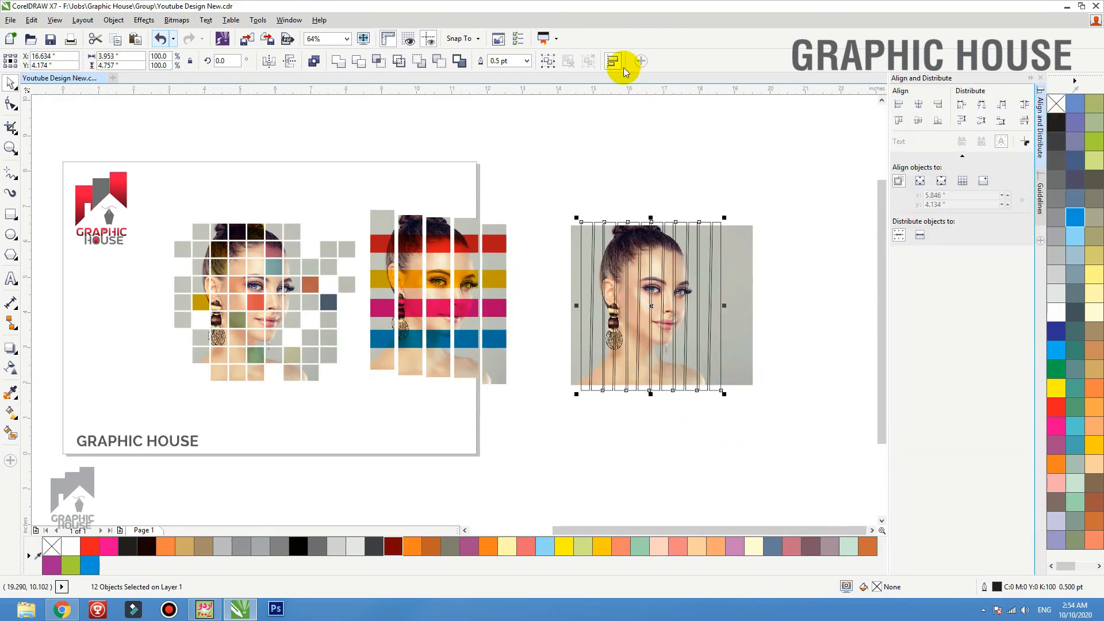
click(1023, 106)
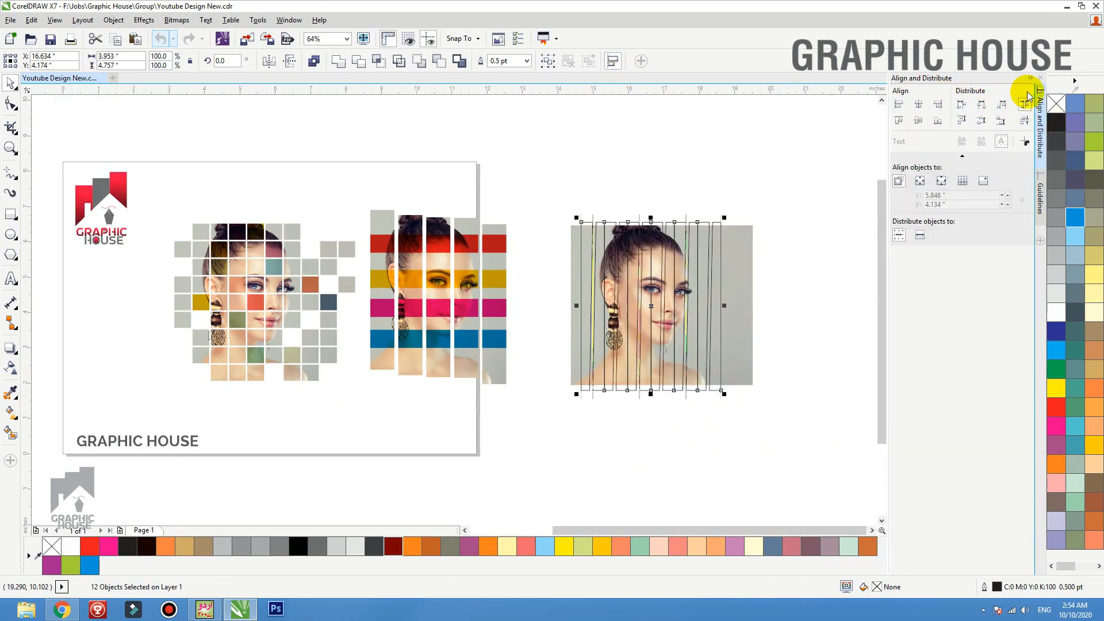
click(1029, 78)
- Weld the tapered strips into one curve and center it horizontally on the portrait
drag(882, 192, 651, 325)
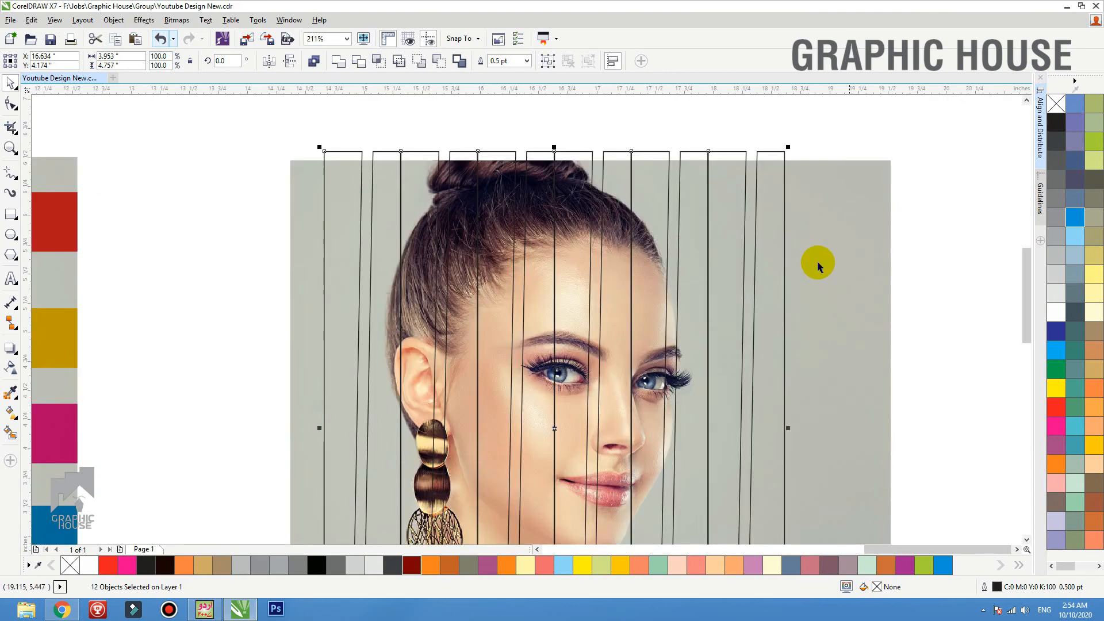
click(338, 61)
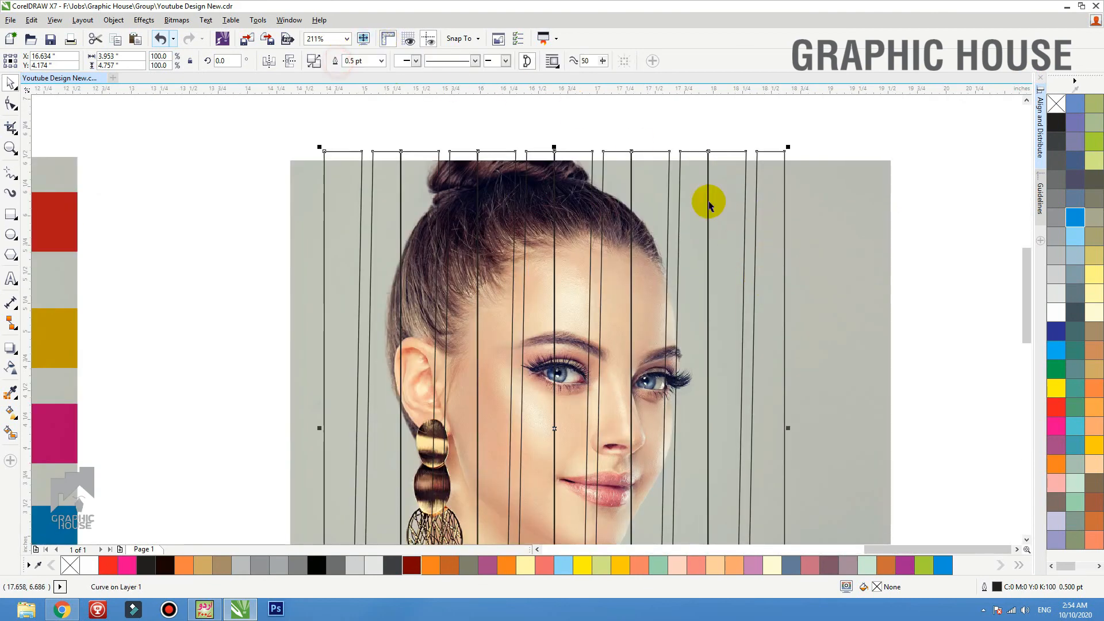
scroll(711, 207, down, 1)
shift+click(736, 218)
key(c)
click(824, 192)
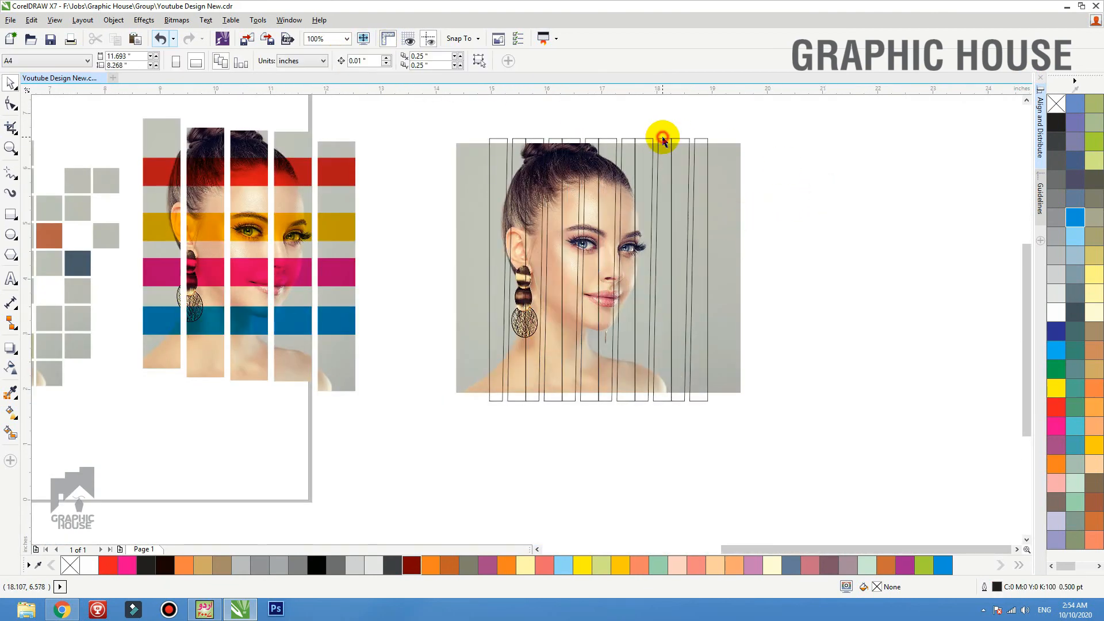
- Skew the welded strips horizontally so they slant, with their lower ends shifted to the left
click(658, 139)
click(594, 402)
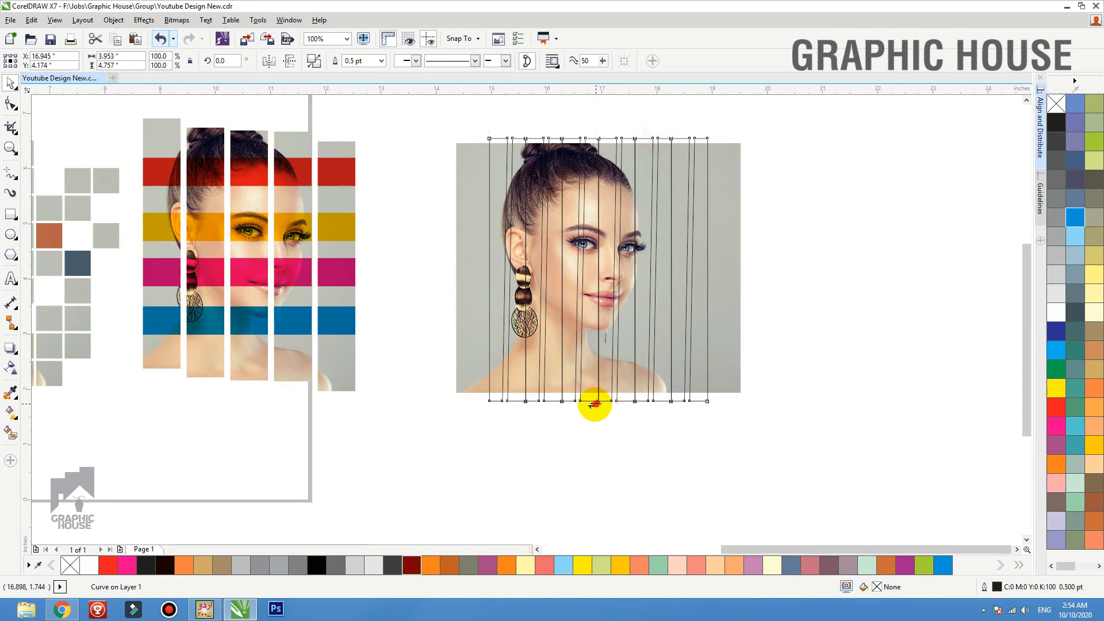
drag(594, 404, 552, 402)
- PowerClip the portrait inside the slanted strips and remove the strips' outline
click(725, 213)
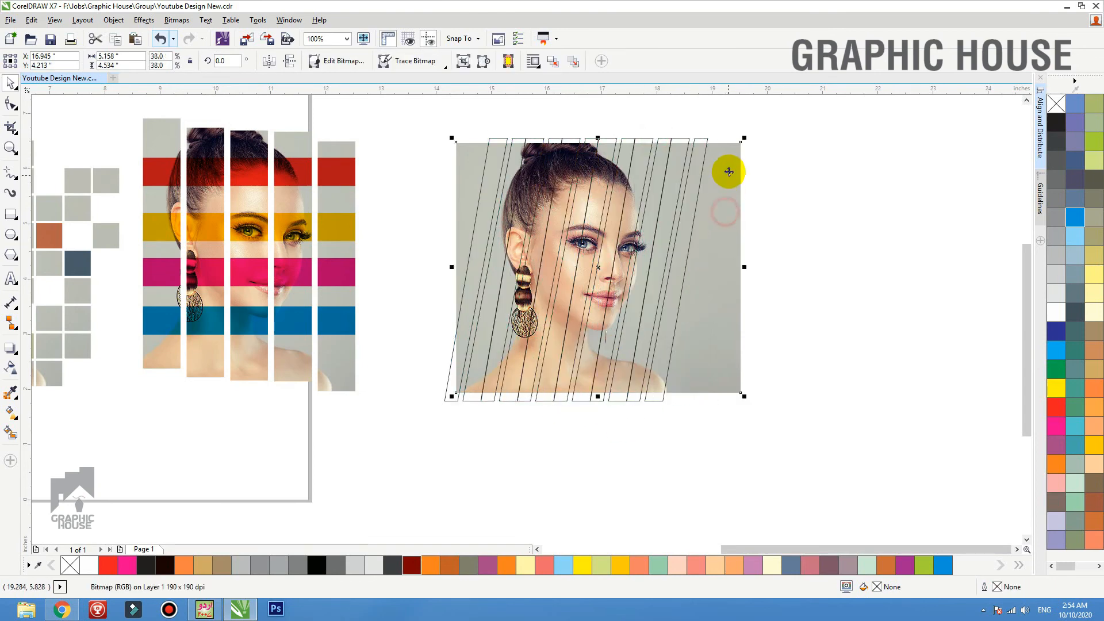
right_click(731, 144)
click(754, 152)
click(690, 138)
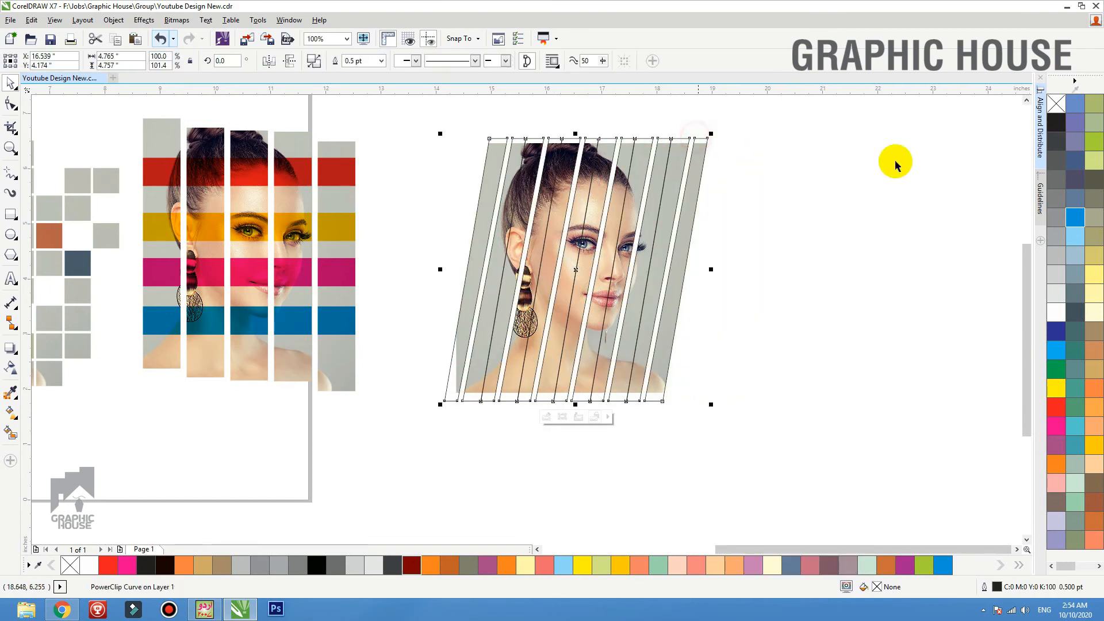
right_click(1057, 103)
click(759, 370)
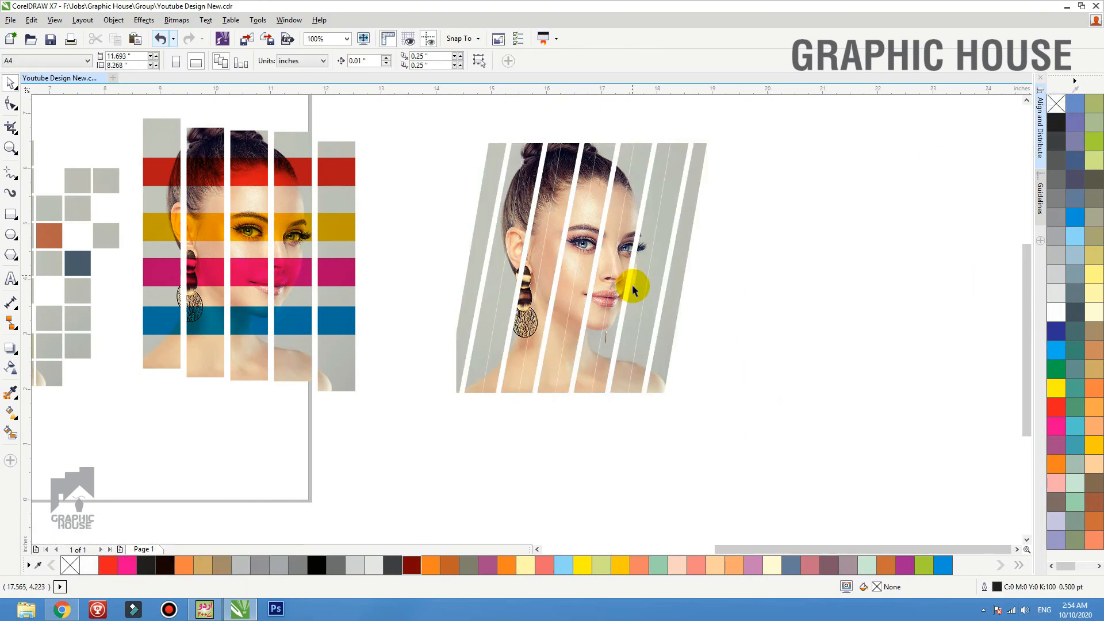
- Move the slanted-strip portrait slightly downward
drag(568, 325, 572, 344)
drag(600, 287, 604, 304)
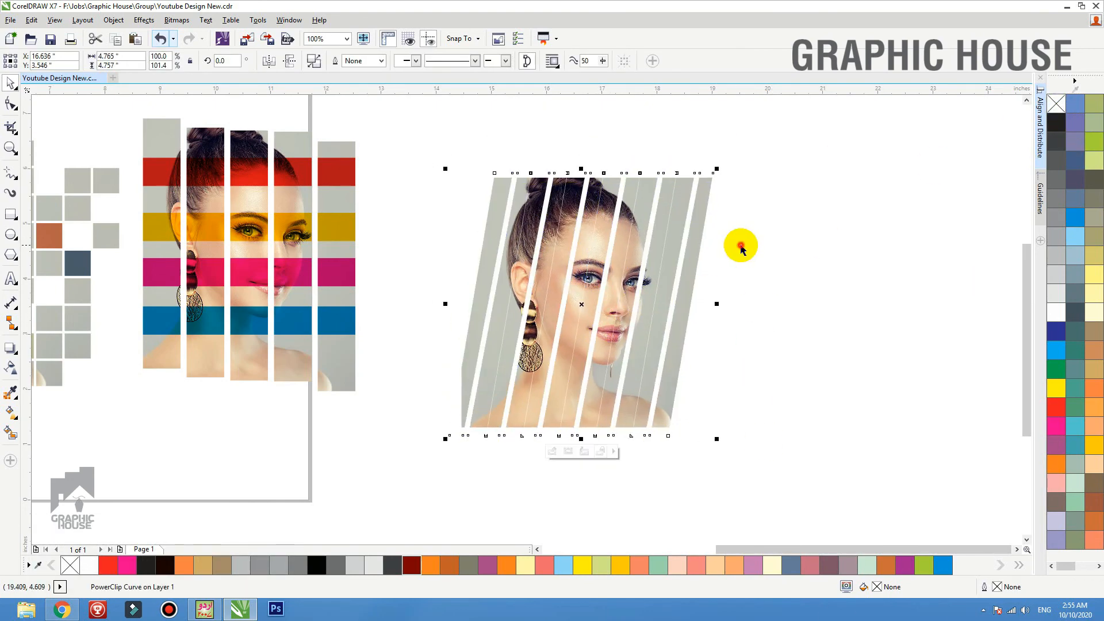
click(740, 245)
- Copy the fifth banded strip to the empty area beyond the slanted portrait and extract the copy's PowerClip contents
drag(348, 229, 786, 231)
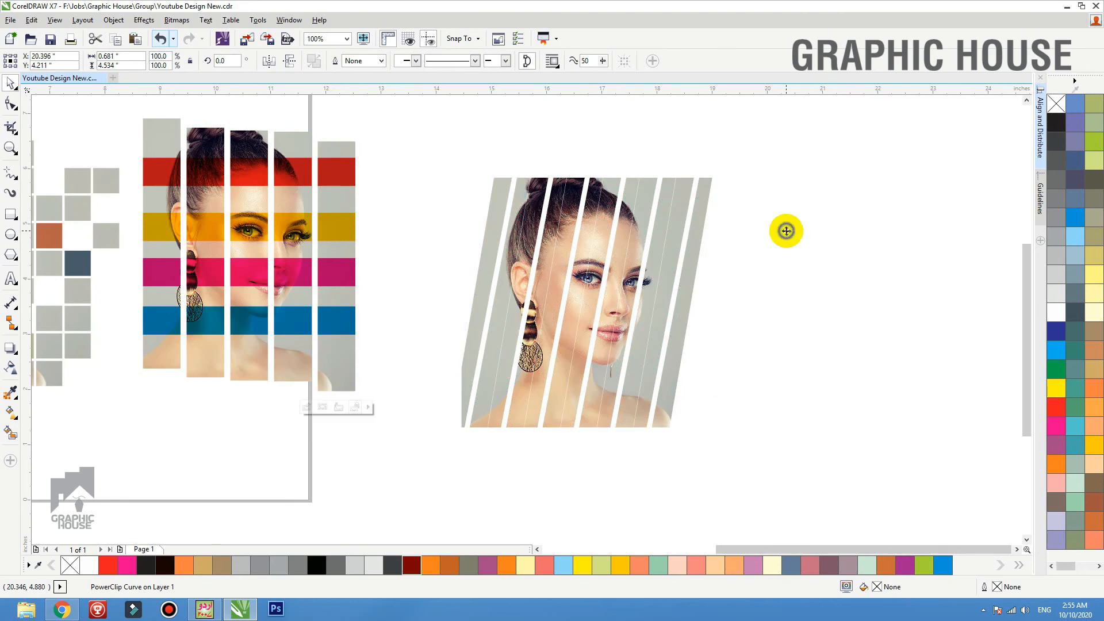
right_click(786, 231)
click(771, 217)
right_click(791, 229)
click(833, 170)
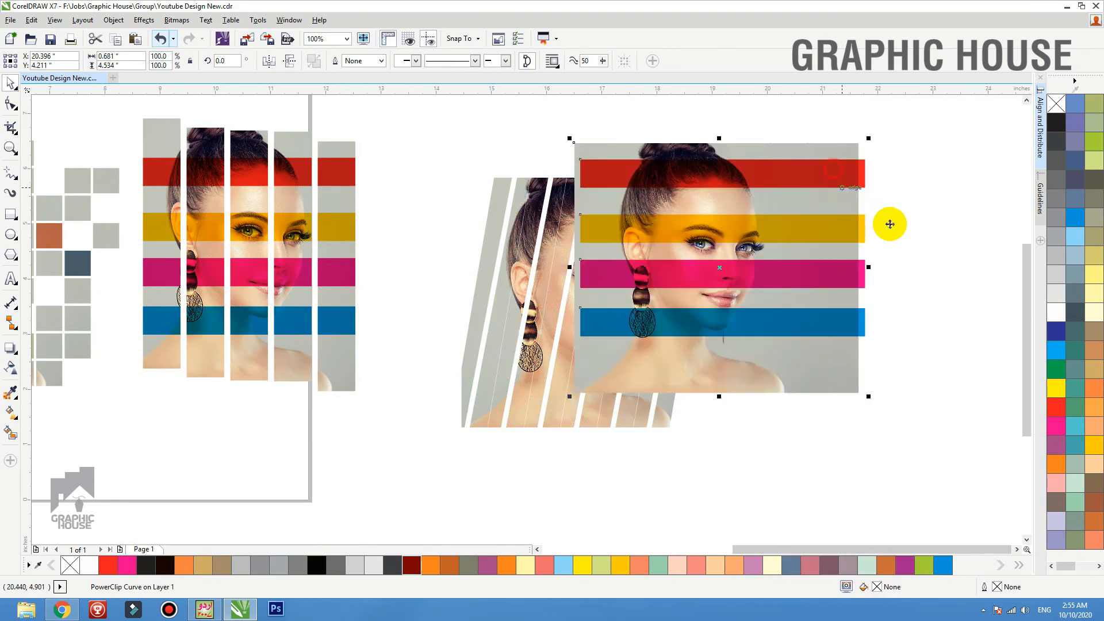
- Pull the band group off the extracted photo, delete the photo and move the bands over the slanted portrait's lower part
click(892, 225)
drag(817, 238, 861, 391)
drag(822, 267, 791, 227)
key(Delete)
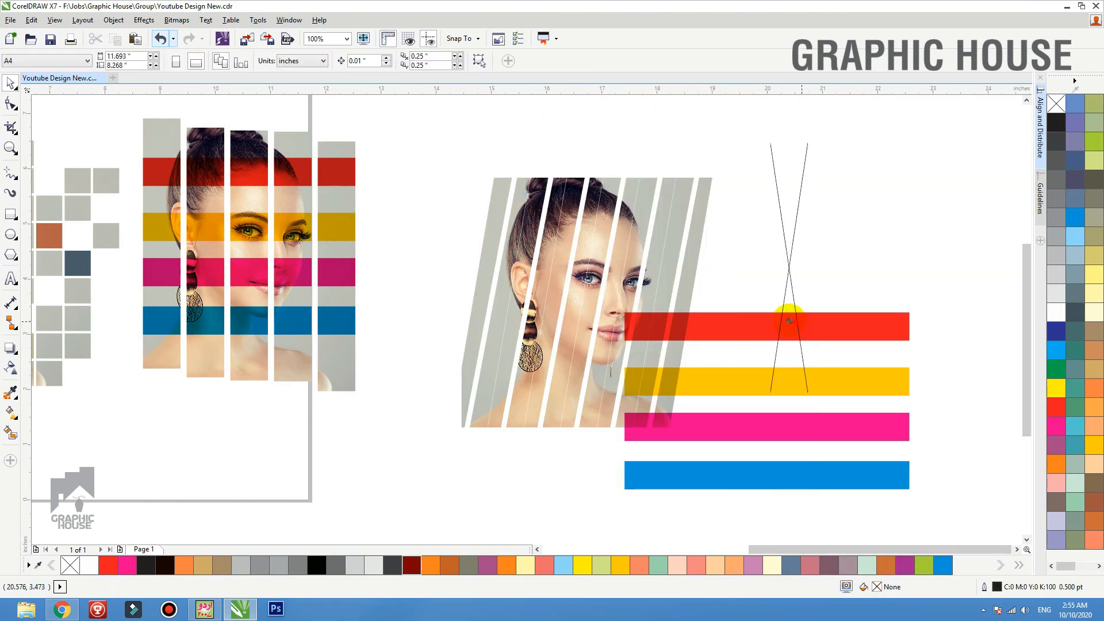
drag(789, 321, 591, 351)
- Delete the empty PowerClip frame and compress the band group to about 1.209 in tall over the portrait's lower part
click(825, 237)
click(792, 274)
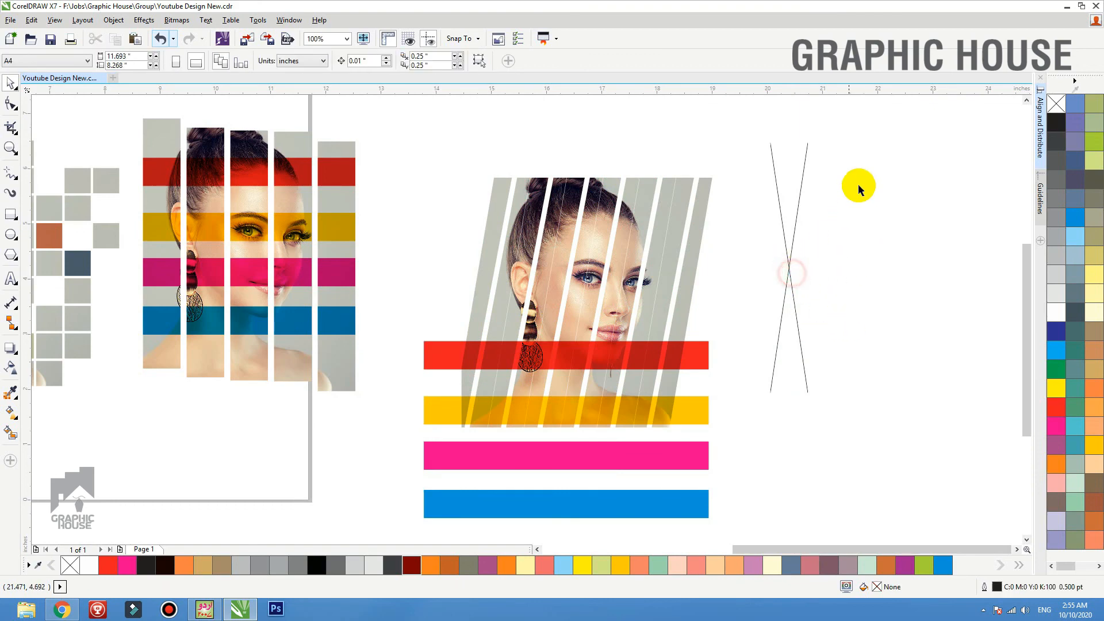
drag(882, 104, 723, 429)
key(Delete)
drag(572, 369, 602, 379)
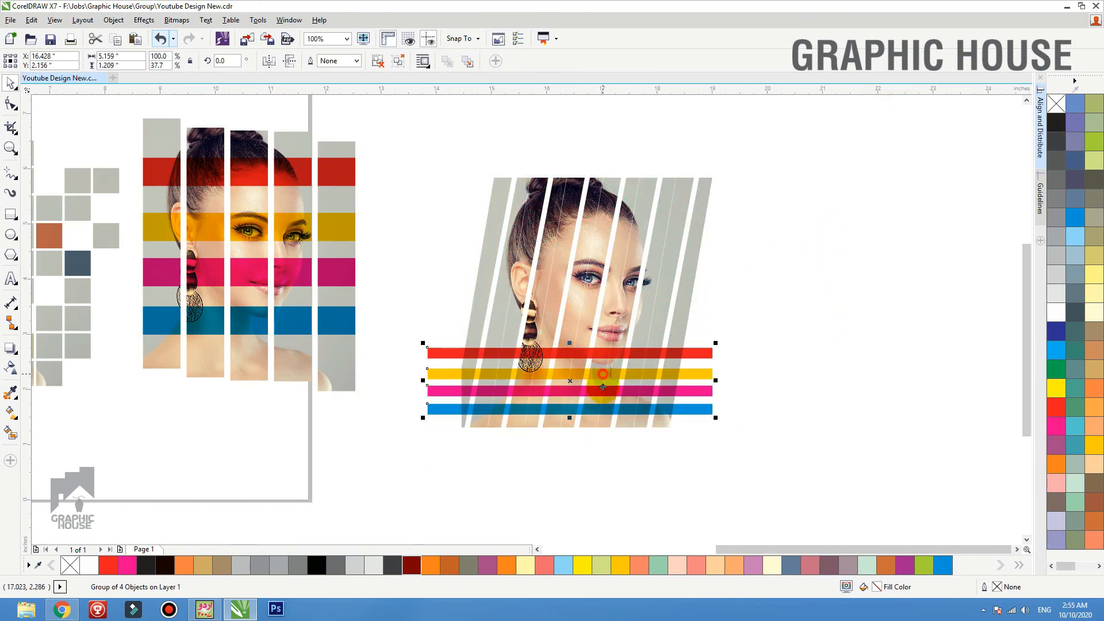
- Skew the four-band group vertically by about 5.5° so it rises to the right, and PowerClip it inside the slanted portrait strips
click(603, 376)
drag(715, 390, 669, 368)
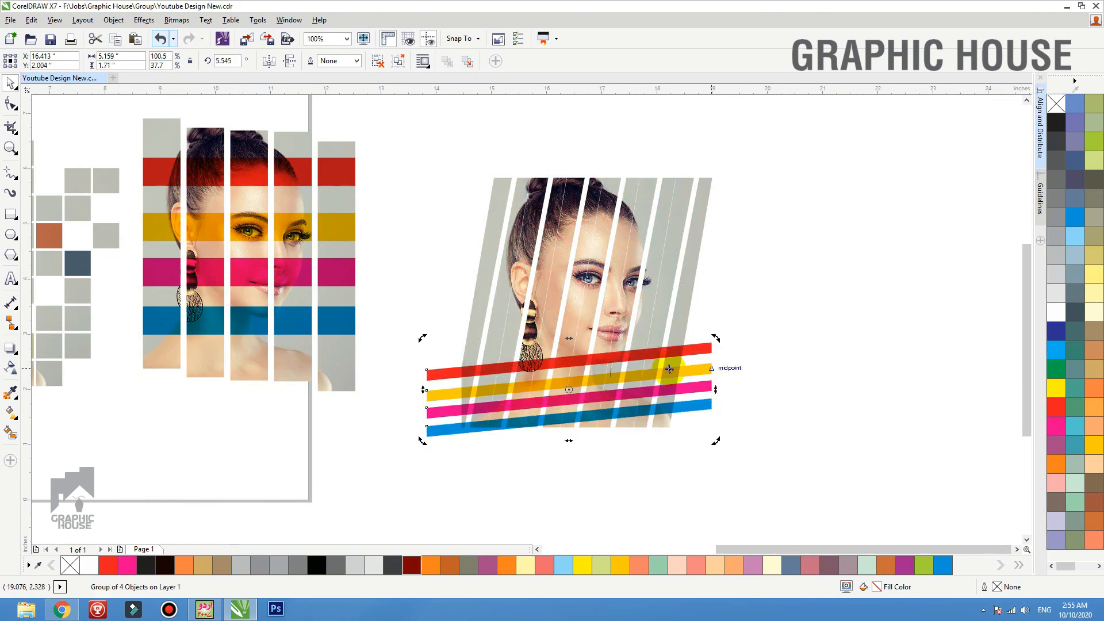
key(alt+c)
key(w)
key(p)
click(469, 330)
click(421, 294)
drag(613, 341, 769, 346)
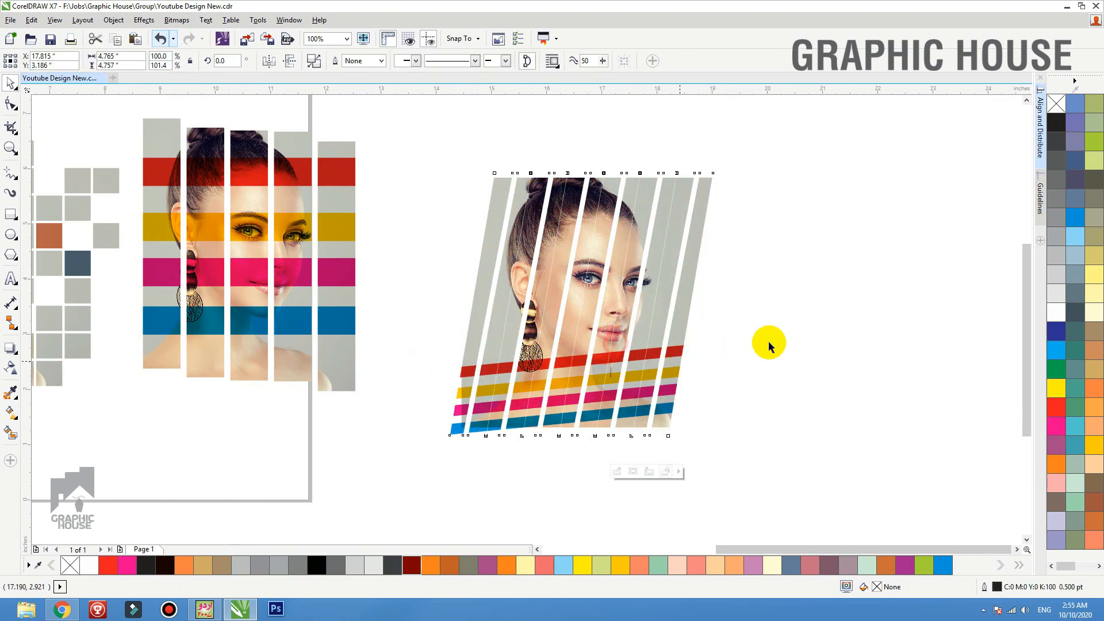
click(831, 330)
- Inspect the banded slanted portrait up close and compare it with the tile-grid and staggered-strip portraits
key(F4)
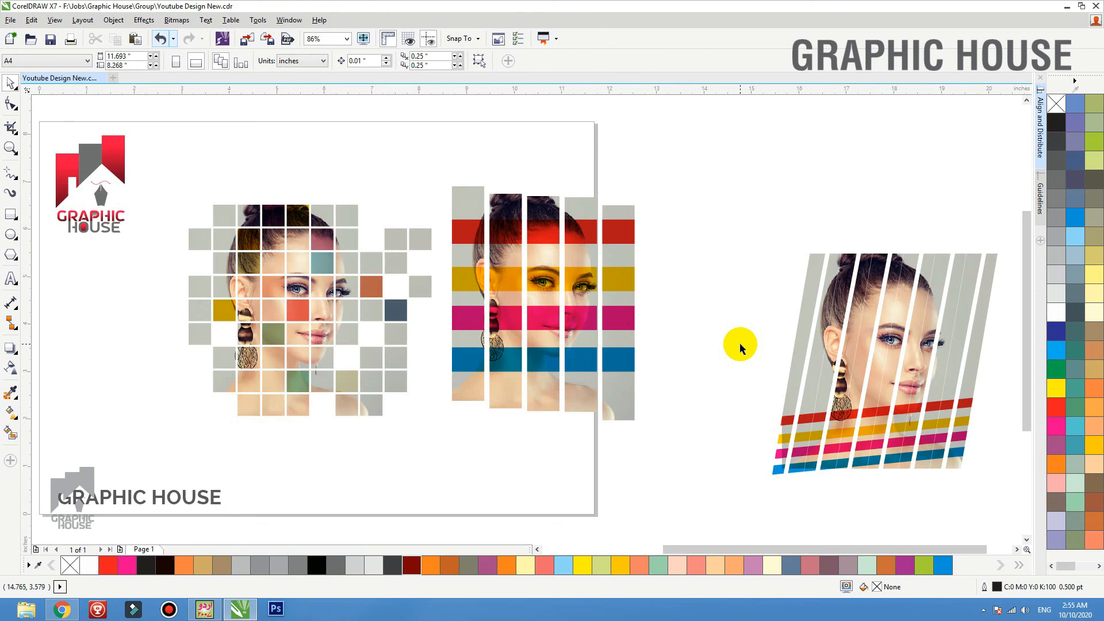
click(871, 327)
key(shift+F2)
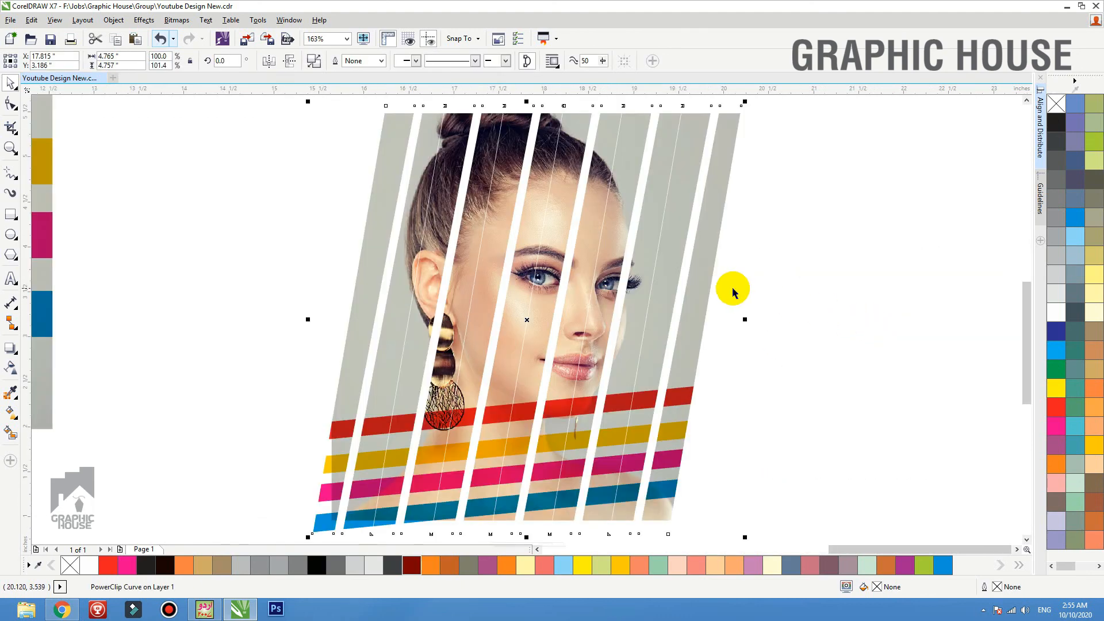
scroll(590, 325, down, 3)
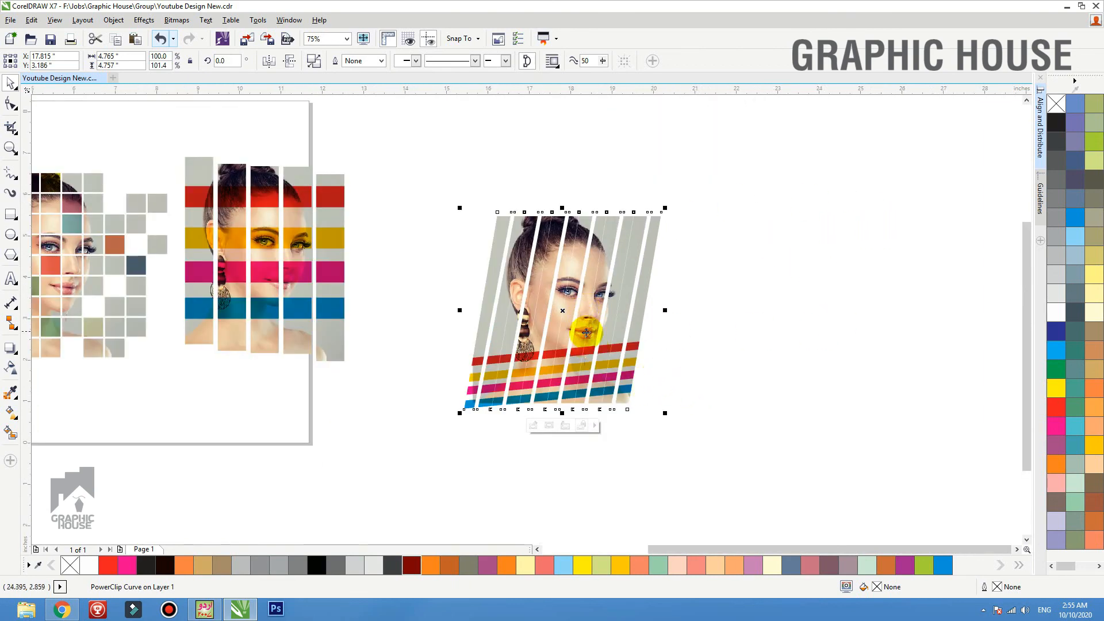
click(371, 396)
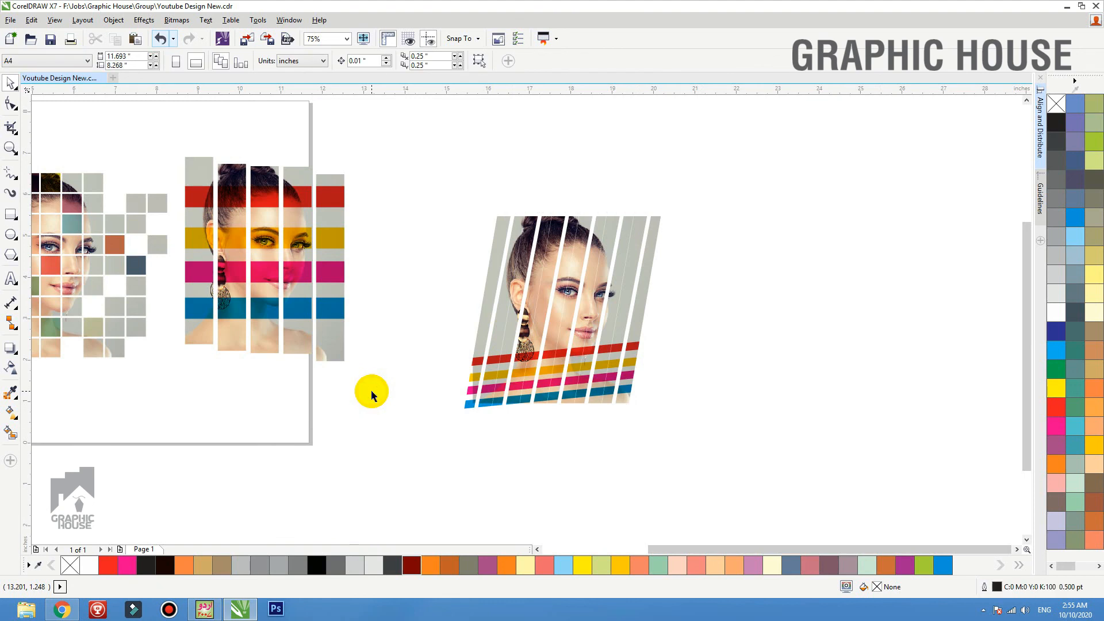
scroll(371, 396, up, 1)
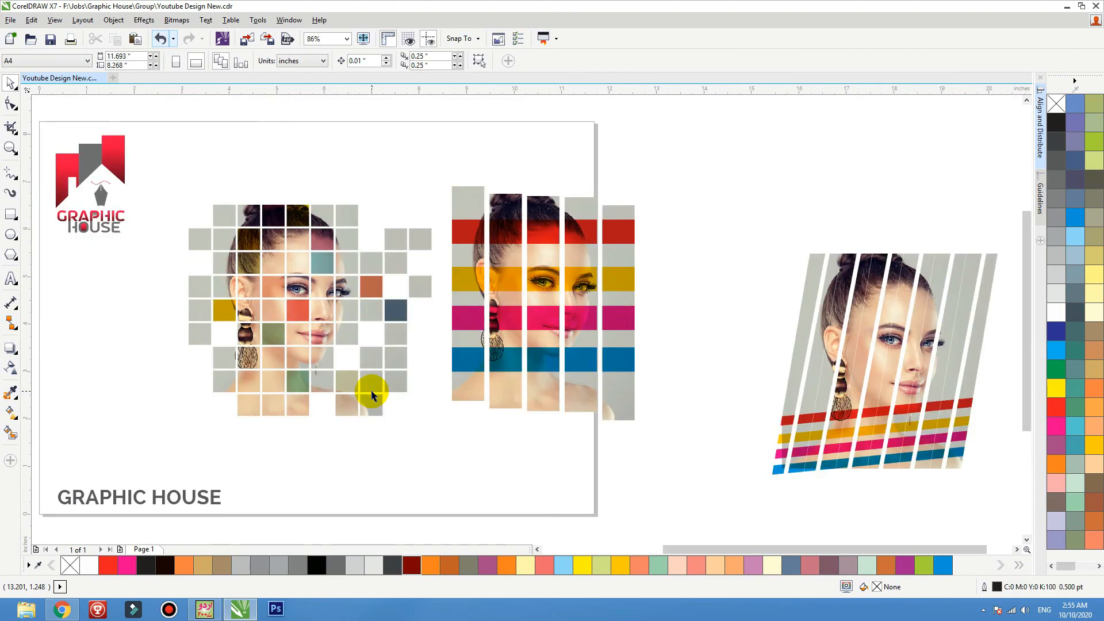